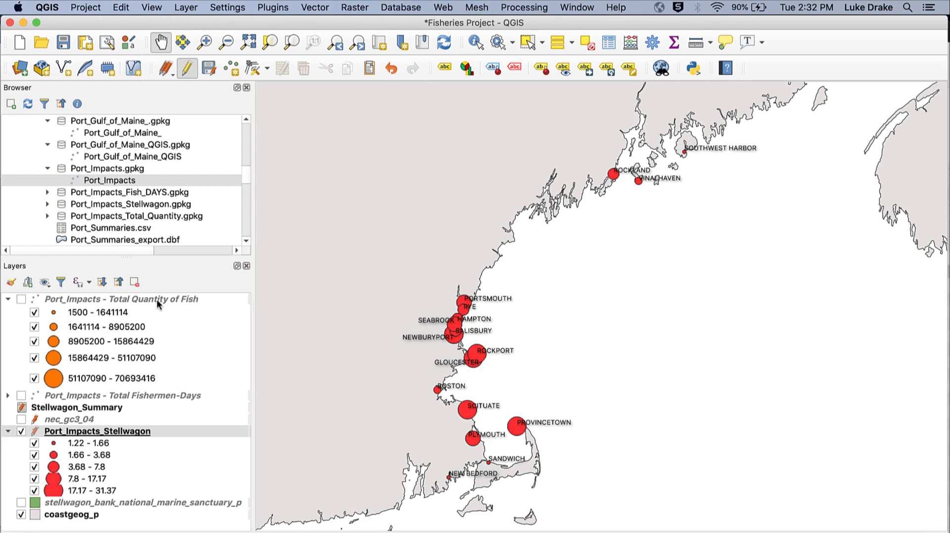
Step: Turn on the Total Quantity of Fish and Total Fishermen-Days layers and expand the Fishermen-Days legend classes
left_click(158, 299)
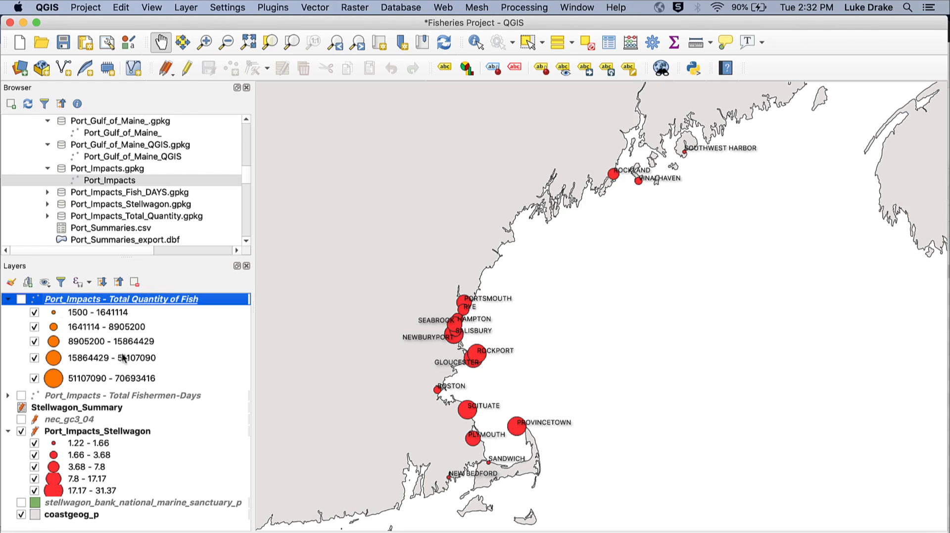
left_click(21, 299)
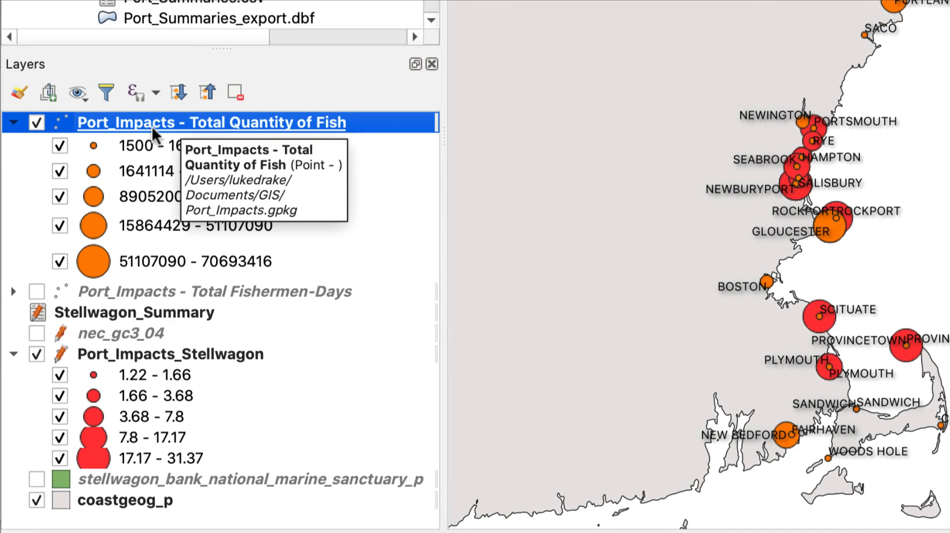
left_click(37, 292)
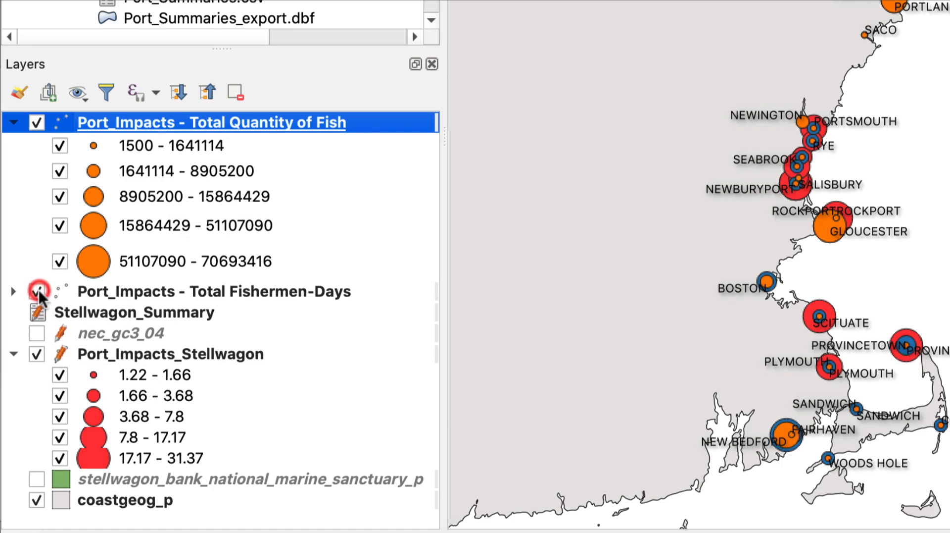
left_click(14, 292)
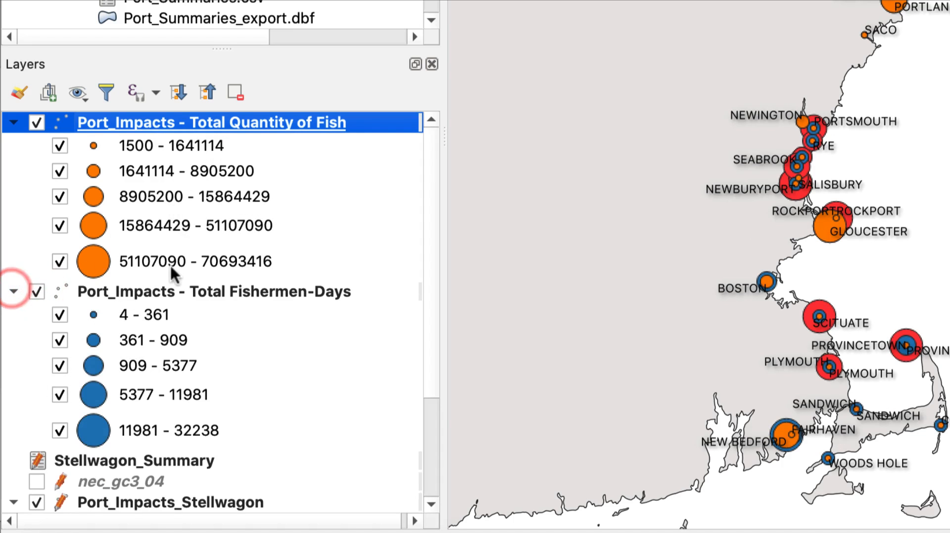
scroll(170, 263, "down", 5)
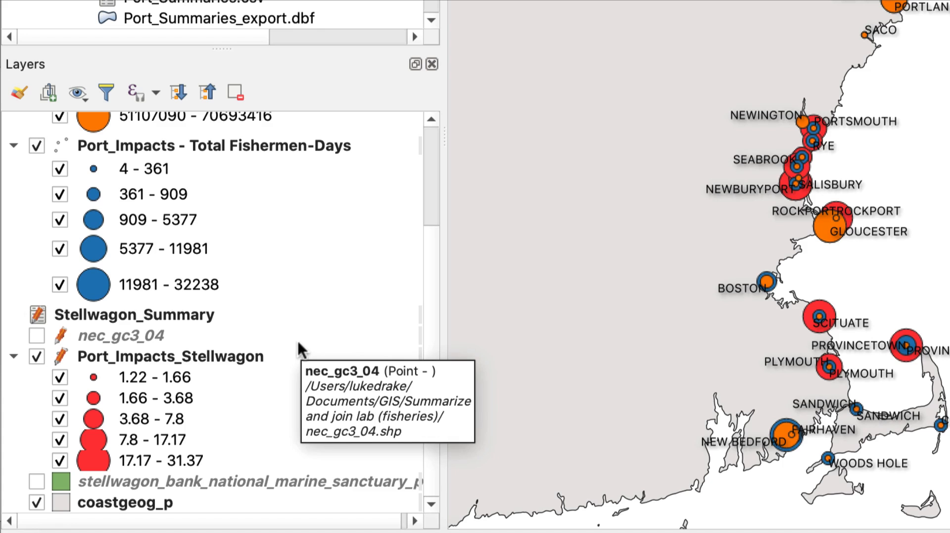
scroll(188, 314, "up", 5)
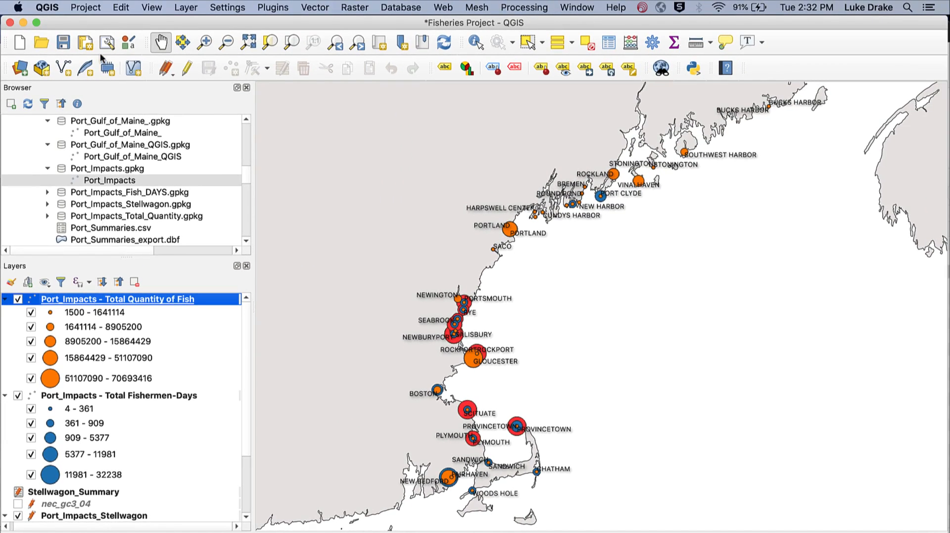
Step: Create a new print layout titled "Total Quantity of Fish by Port"
left_click(86, 7)
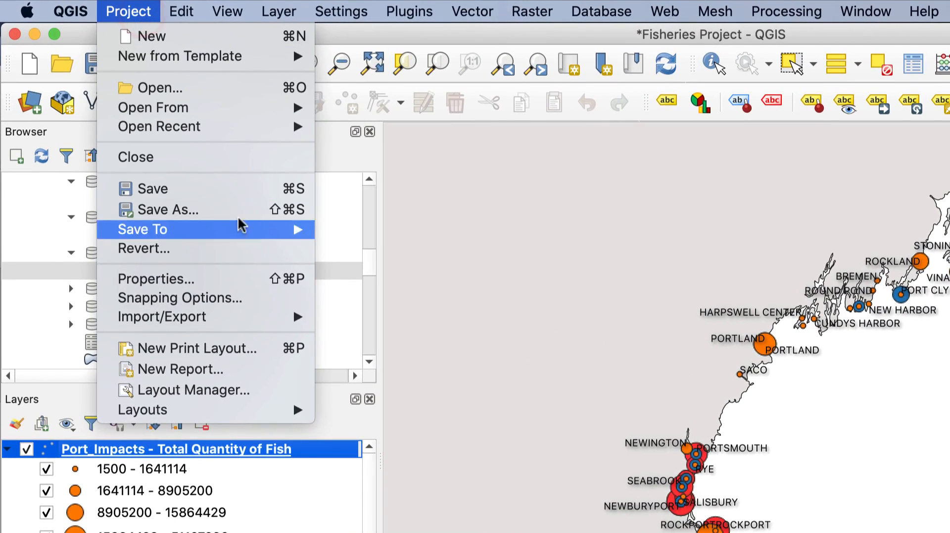
mouse_move(172, 215)
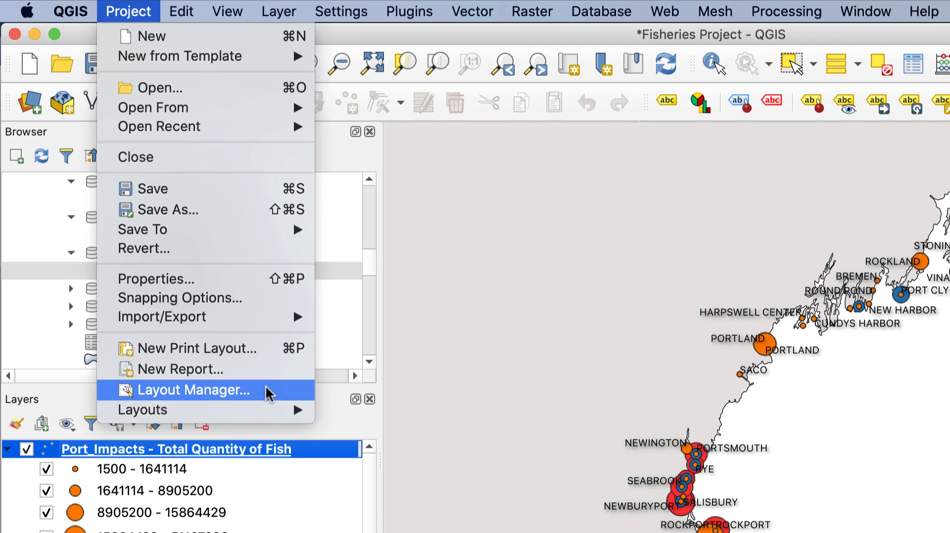
left_click(269, 354)
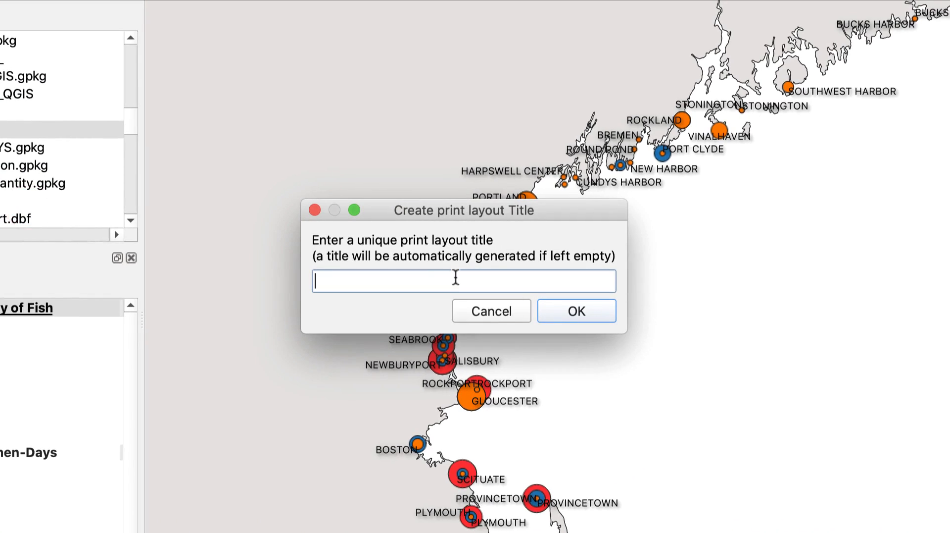
type("Total q")
key("BackSpace")
type("Quantity of Fis")
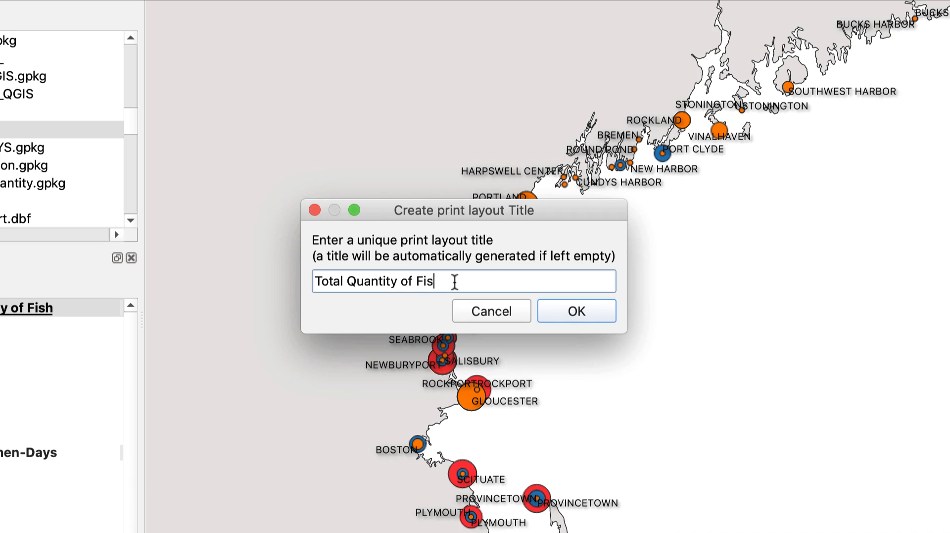
type("h by Port")
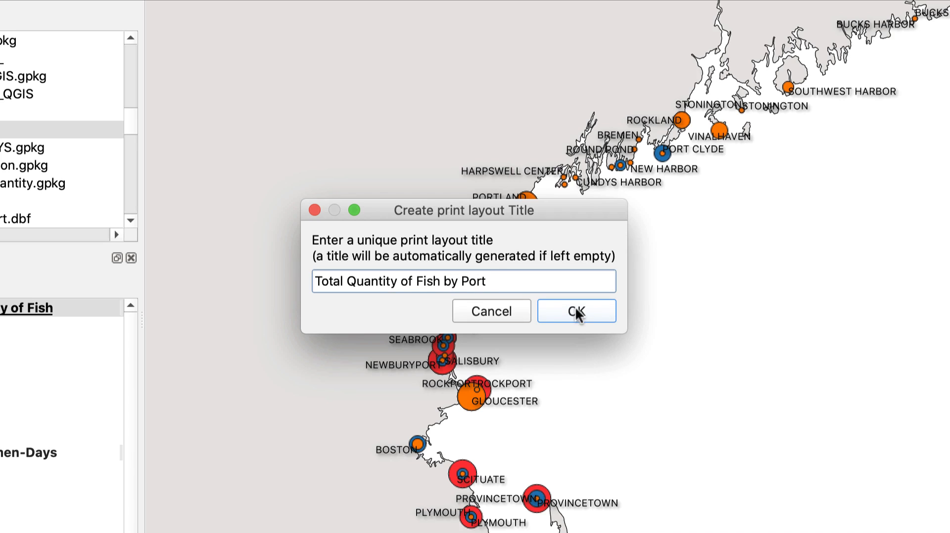
left_click_drag(537, 216, 536, 216)
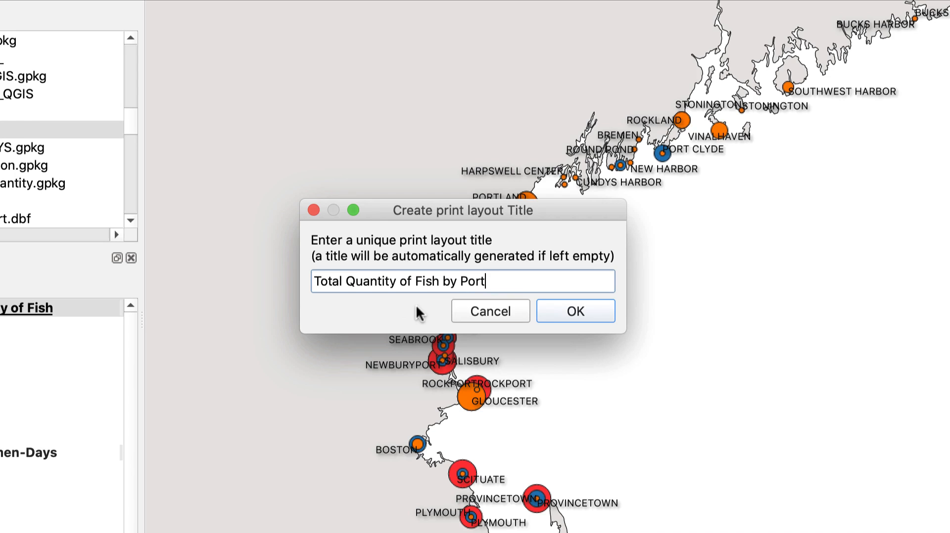
left_click(548, 311)
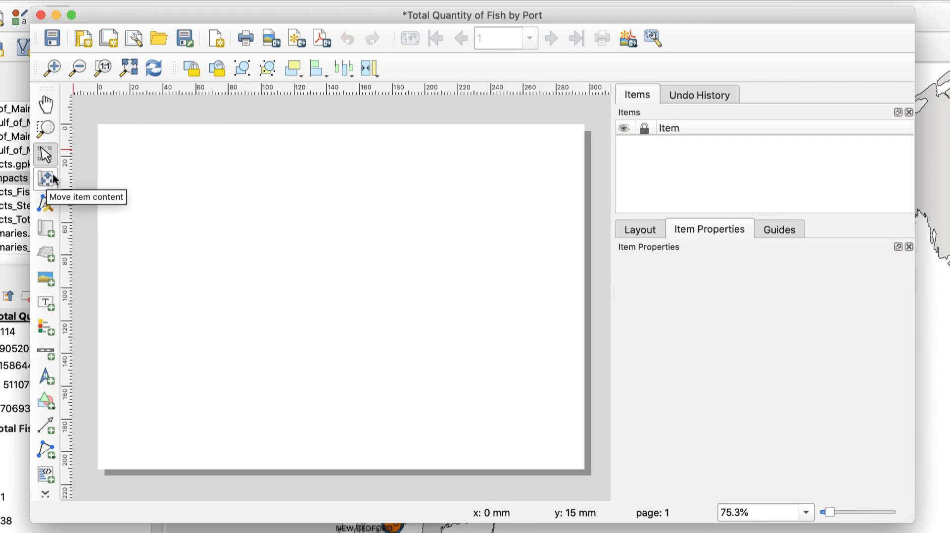
Step: Add a map about 287 mm wide and 200 mm high to the layout, leaving a narrow margin around the page
left_click(47, 155)
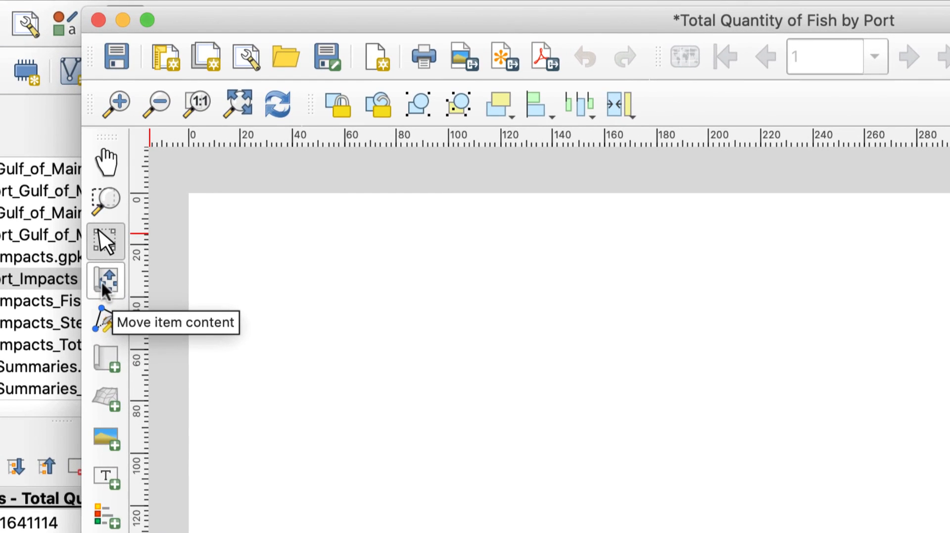
left_click(101, 359)
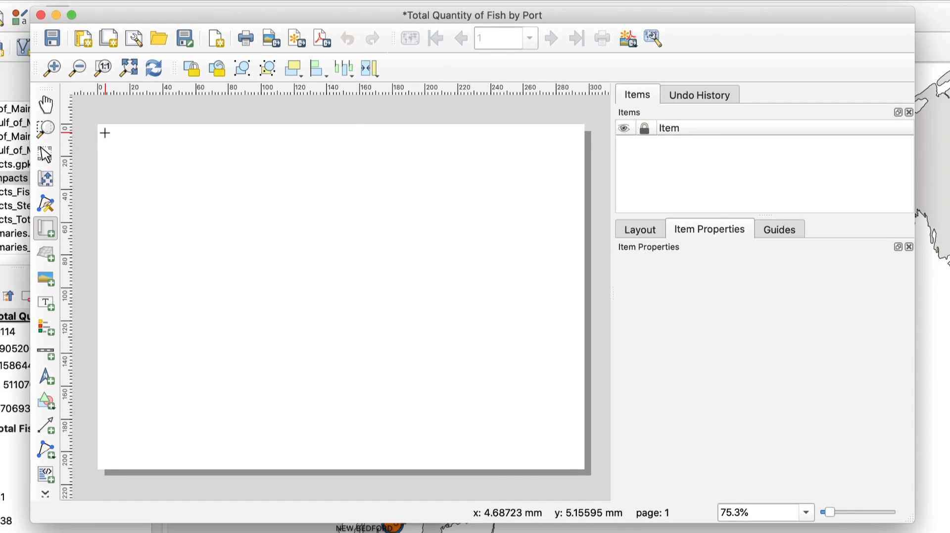
left_click_drag(105, 133, 576, 462)
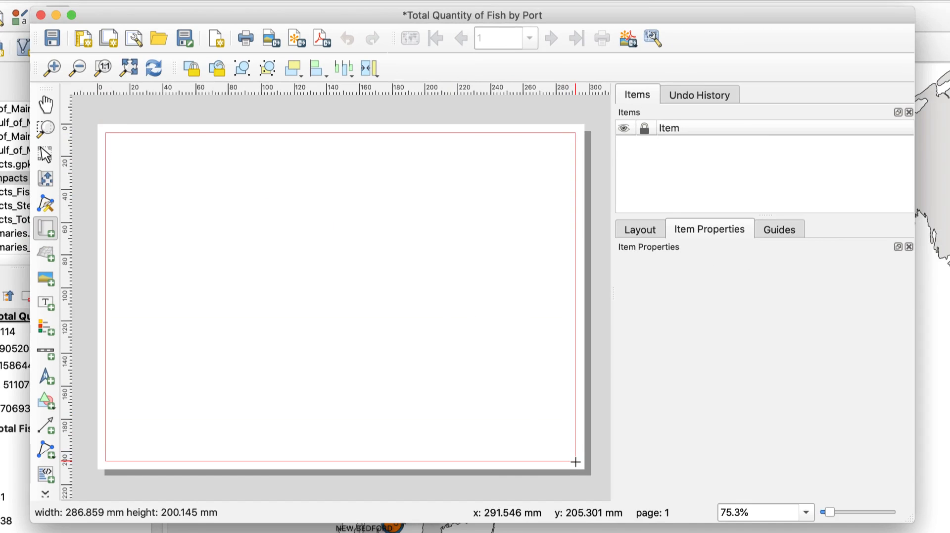
left_click_drag(575, 462, 575, 462)
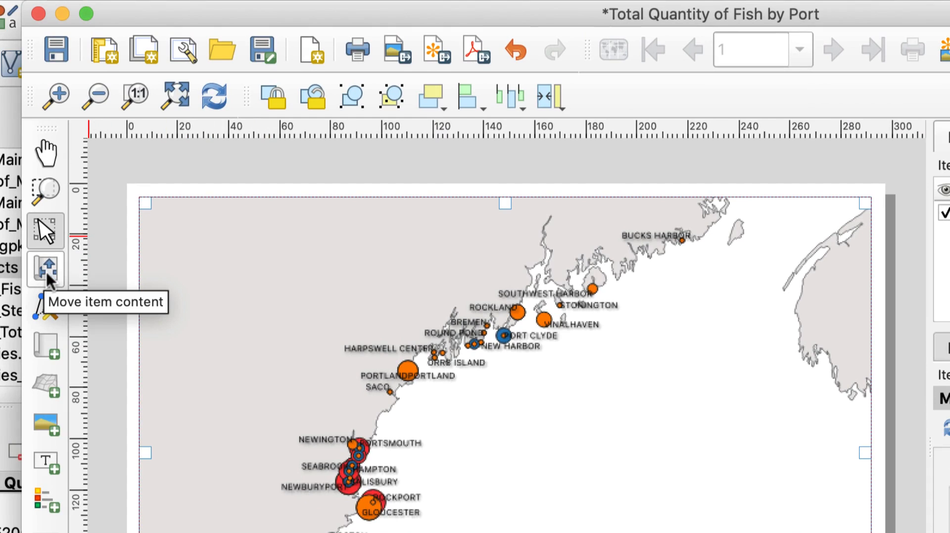
Step: Shift the content inside the map frame so the port coastline sits further toward its western side
left_click(44, 279)
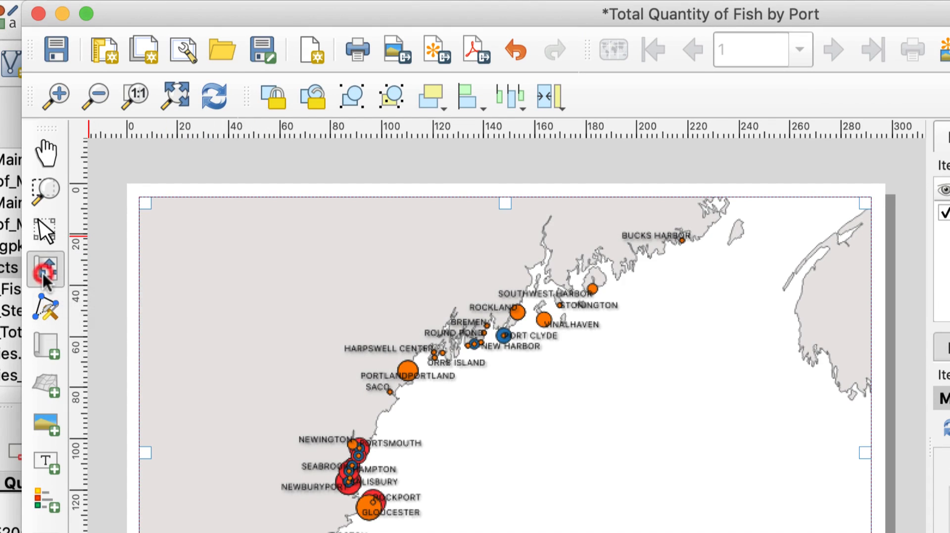
left_click(339, 349)
left_click_drag(340, 350, 460, 381)
left_click_drag(488, 412, 415, 402)
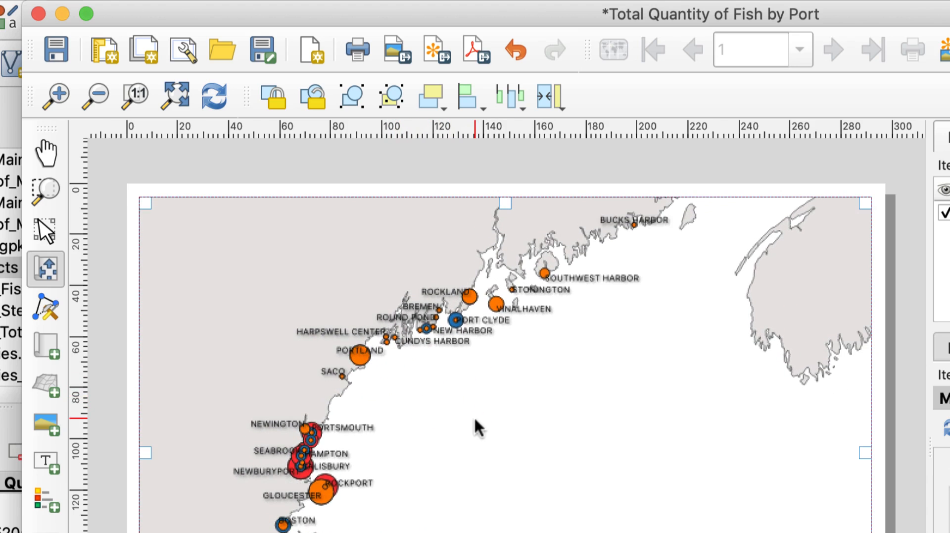
Step: Adjust the map content to a scale of 2275013 and fine-tune its position so all ports stay within the frame
scroll(478, 427, "up", 1)
scroll(478, 427, "up", 1)
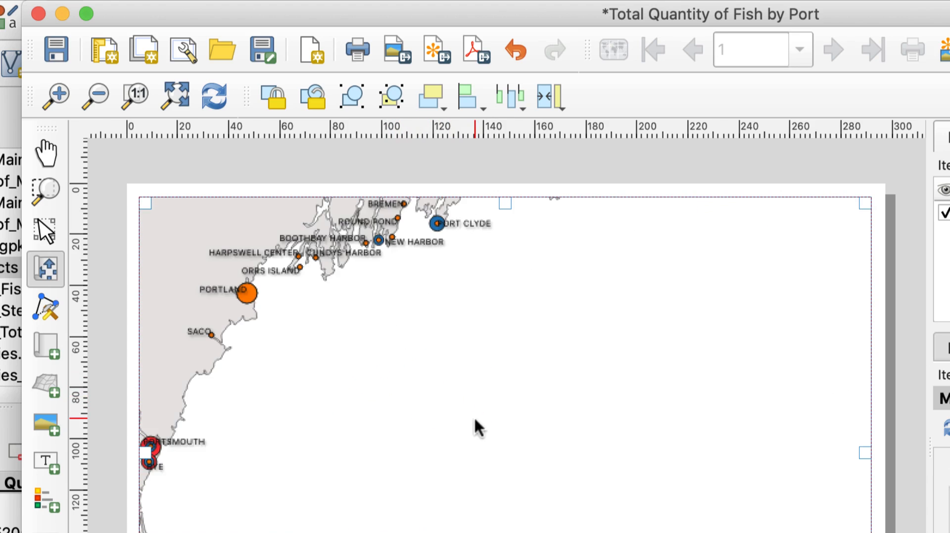
scroll(478, 426, "down", 2)
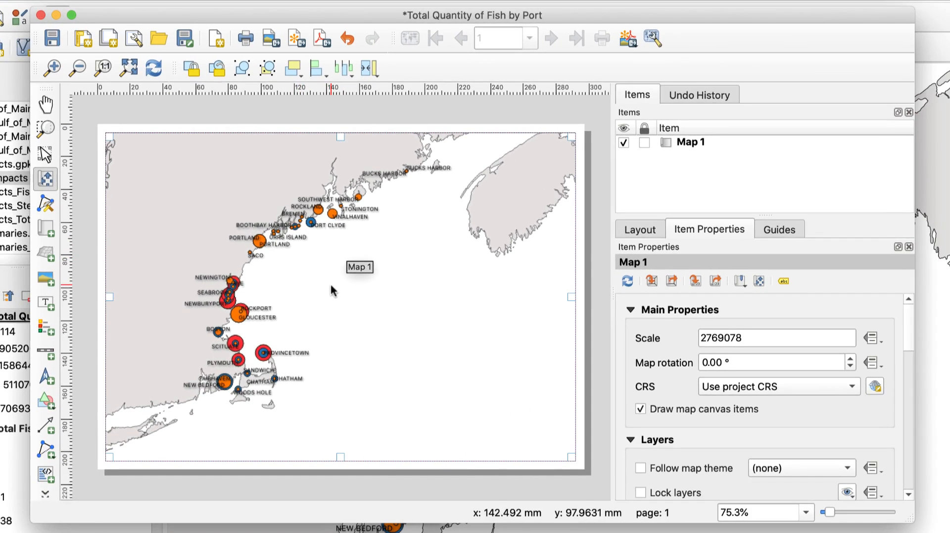
scroll(440, 386, "up", 1)
scroll(439, 386, "down", 1)
scroll(332, 287, "up", 1)
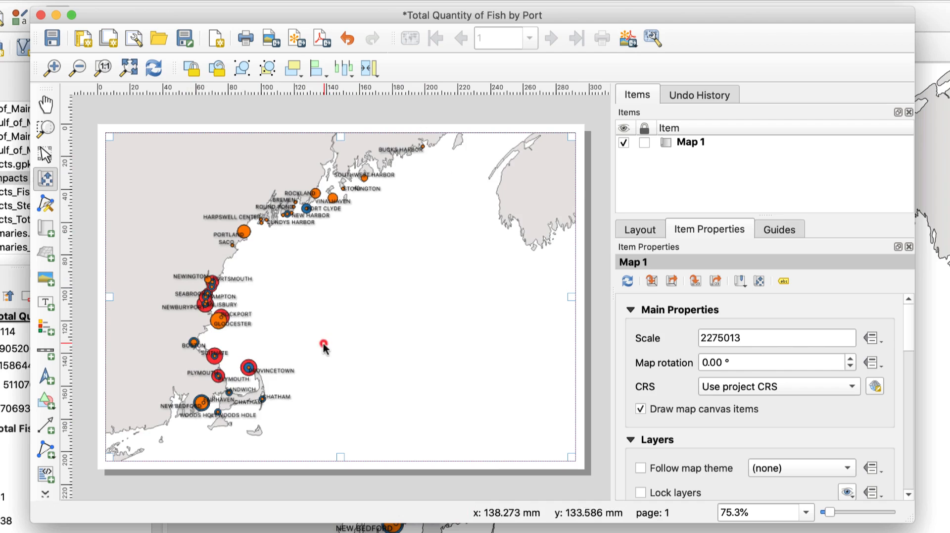
left_click_drag(323, 344, 326, 347)
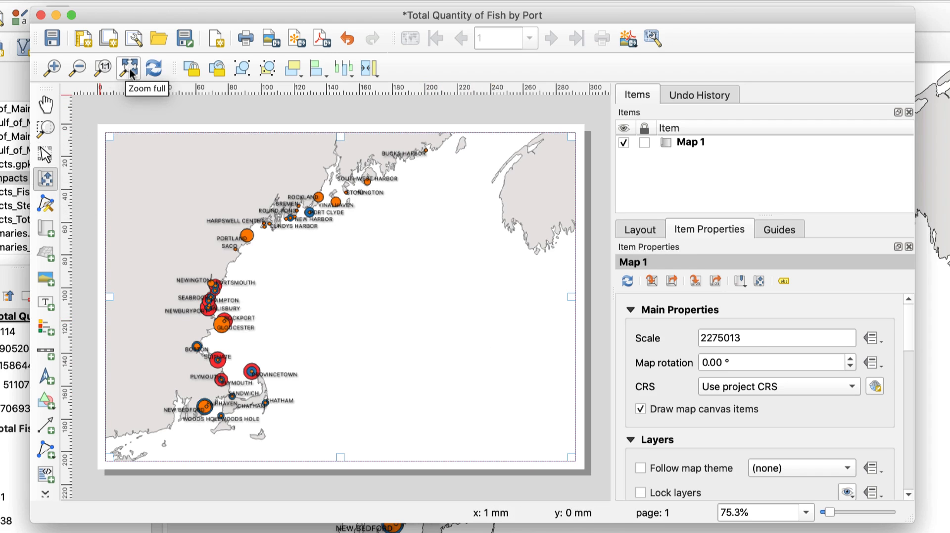
Step: Nudge the whole map frame slightly on the layout page
left_click(46, 155)
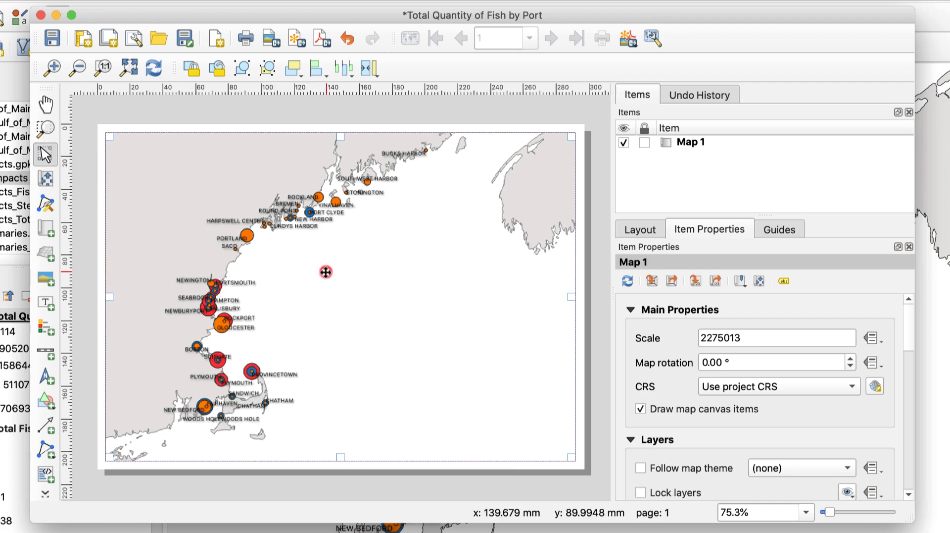
mouse_move(326, 272)
left_mouse_down()
mouse_move(307, 267)
mouse_move(295, 232)
mouse_move(354, 291)
mouse_move(353, 325)
mouse_move(323, 283)
mouse_move(329, 274)
left_mouse_up()
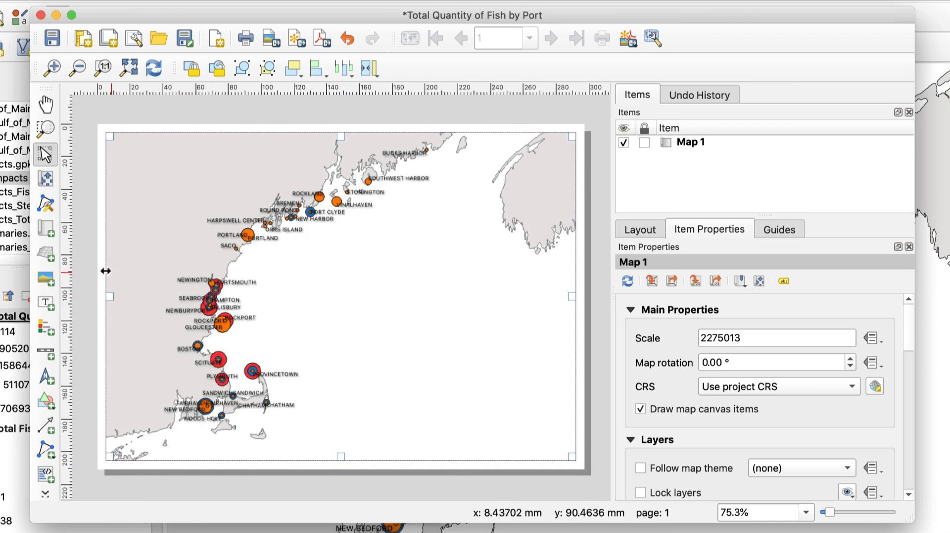
left_click(53, 69)
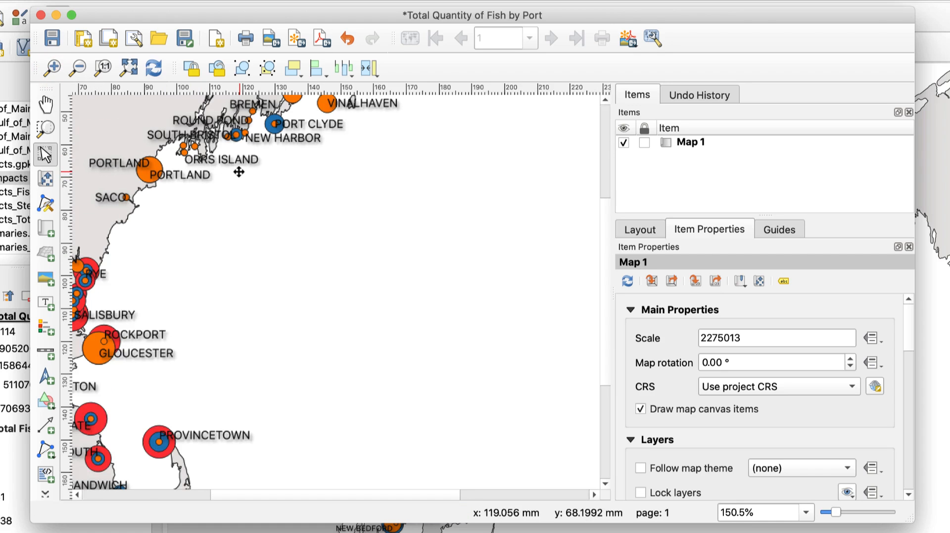
left_click(78, 68)
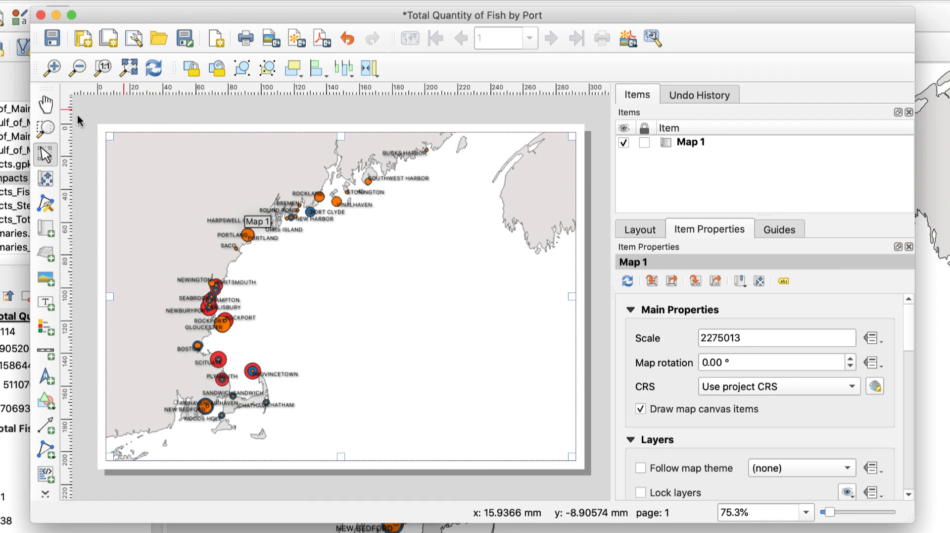
left_click(44, 129)
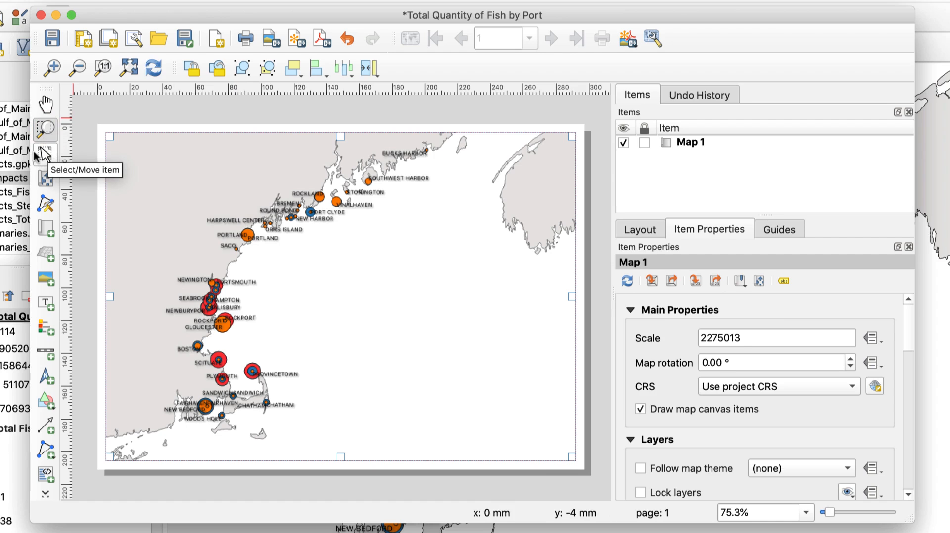
left_click(45, 105)
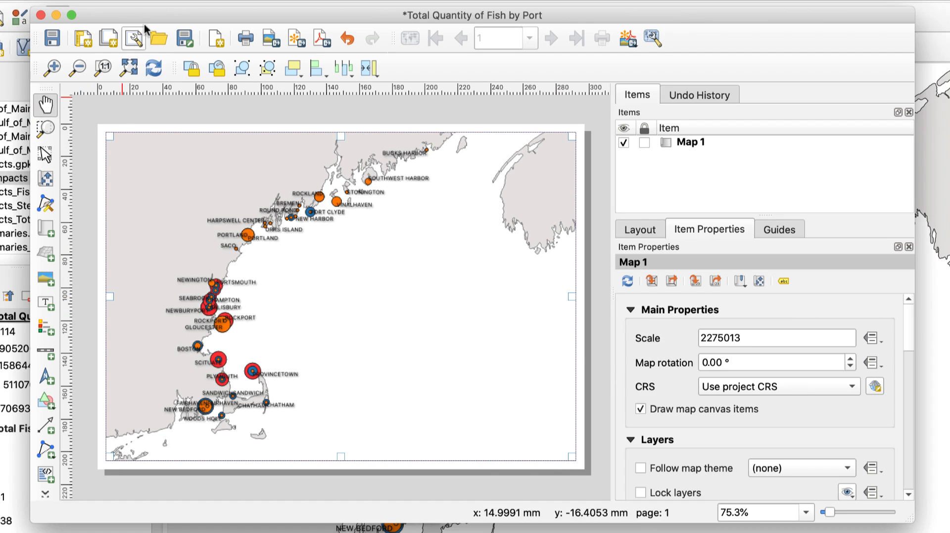
Step: In the main QGIS window, hide the Total Fishermen-Days and Port_Impacts_Stellwagon layers, keeping Total Quantity of Fish on
left_click_drag(150, 16, 210, 20)
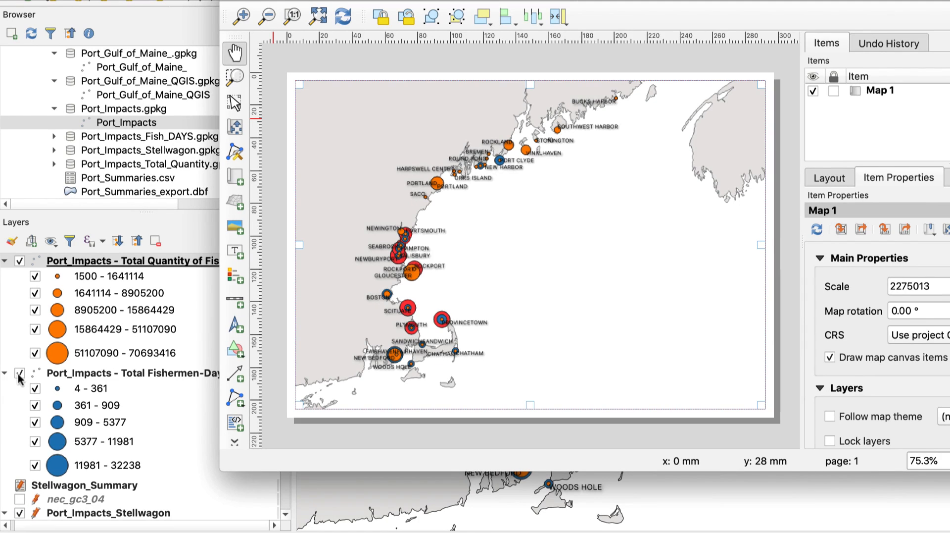
left_click(20, 378)
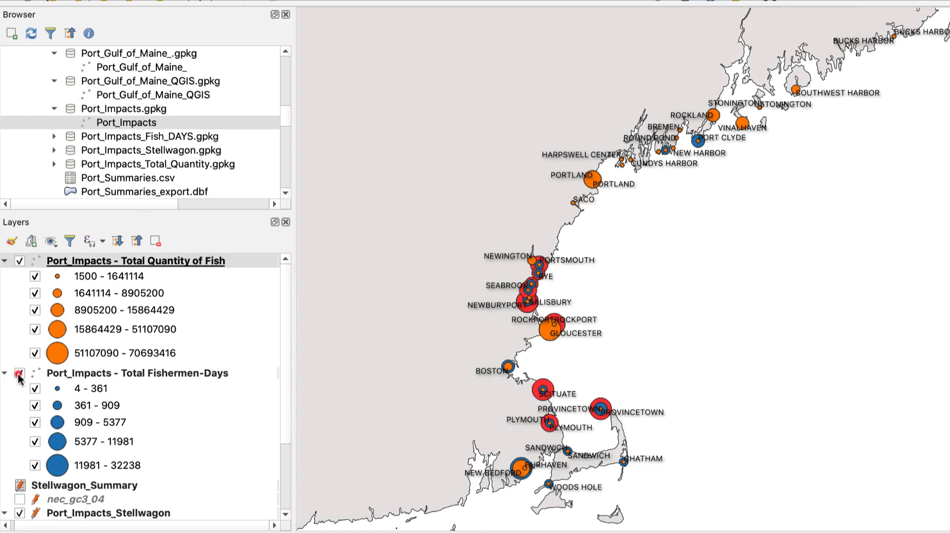
left_click(19, 378)
scroll(20, 391, "down", 3)
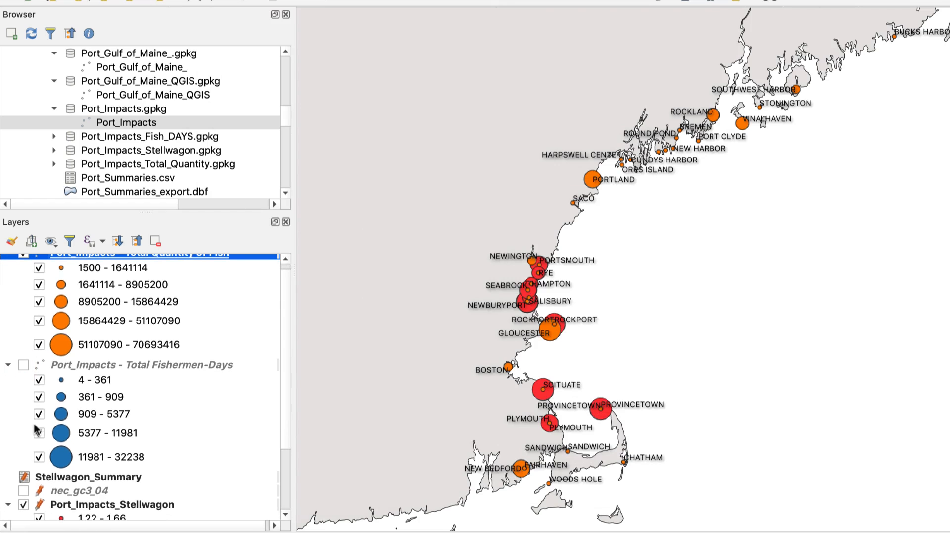
left_click(20, 417)
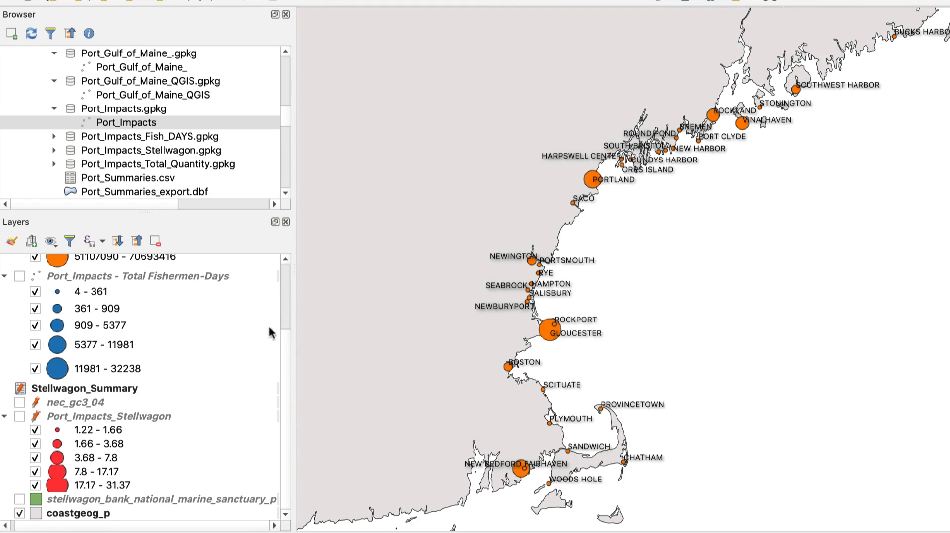
left_click(287, 363)
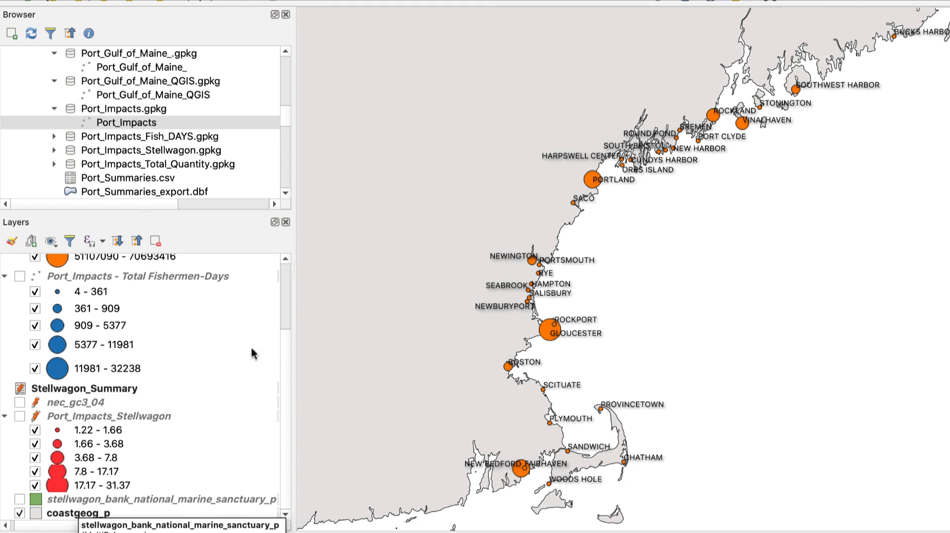
left_click(282, 354)
scroll(281, 353, "up", 3)
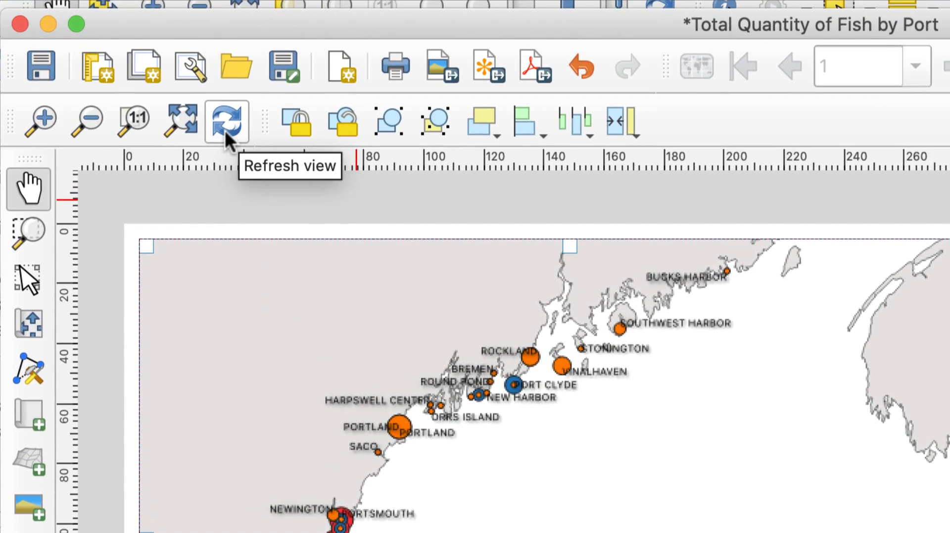
Step: Refresh the layout view and place a legend over the open water east of the coastline, shifted up so its entries fit on the page
left_click(224, 129)
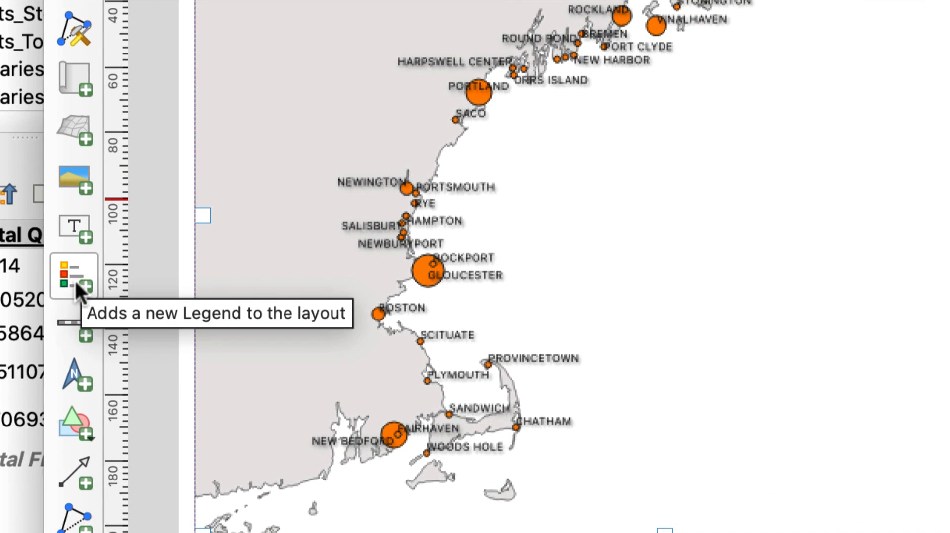
left_click(74, 278)
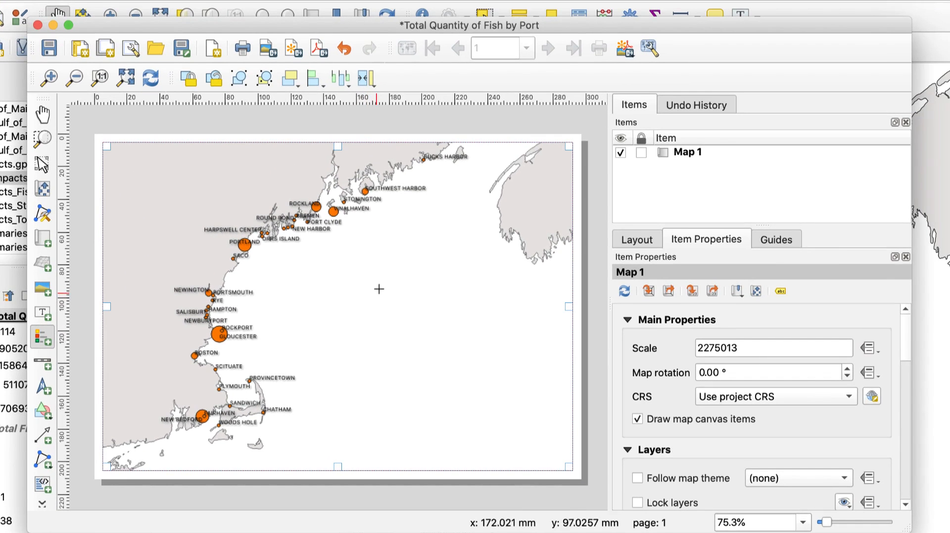
left_click_drag(357, 287, 489, 426)
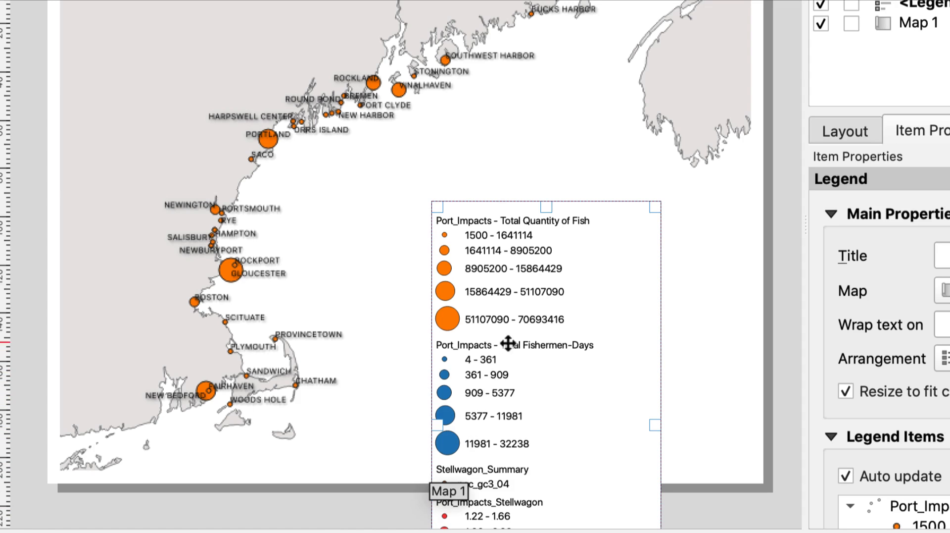
left_click_drag(513, 331, 515, 206)
left_click_drag(515, 174, 513, 164)
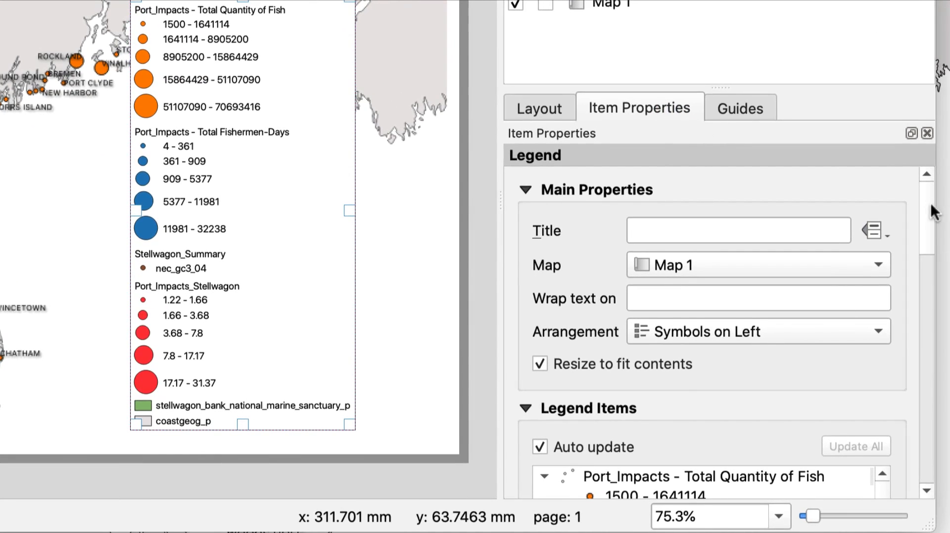
Step: Restrict the legend to only show items inside the linked map
left_click_drag(927, 203, 937, 258)
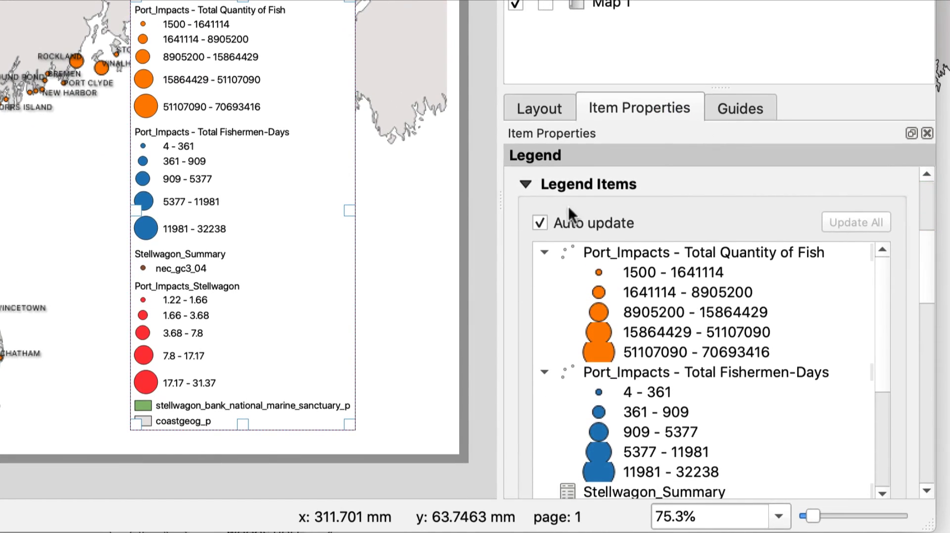
scroll(538, 380, "down", 4)
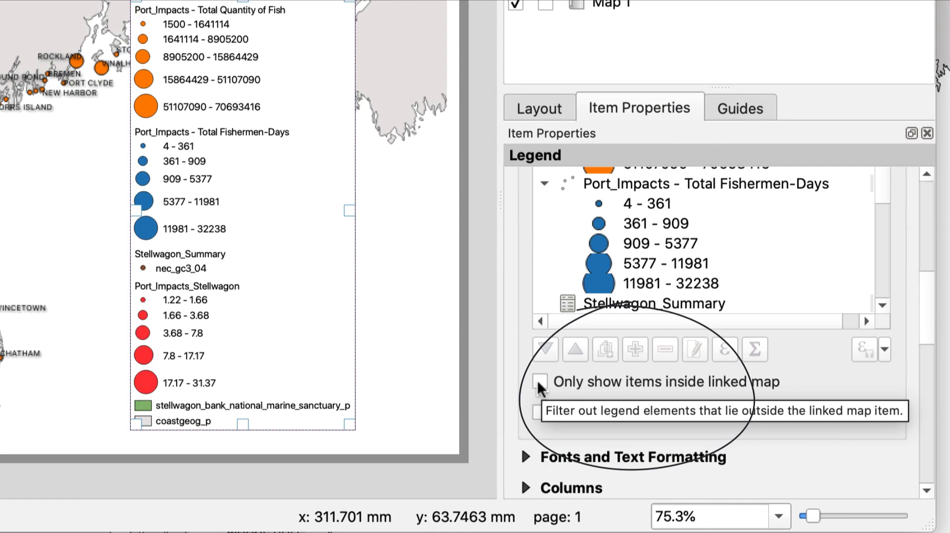
left_click(538, 381)
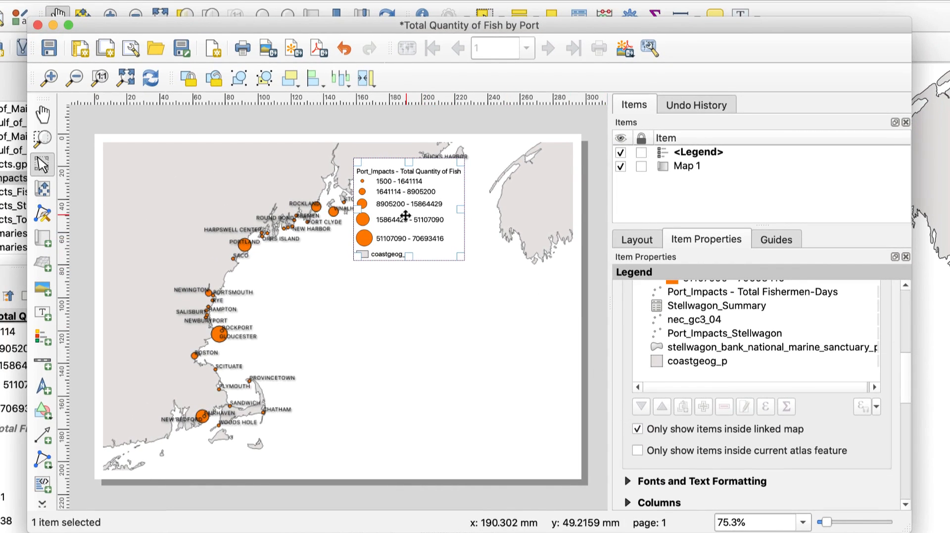
Step: Move the legend down into the open water east of Cape Cod and extend its frame below the last entry
left_click_drag(409, 215, 402, 342)
left_click_drag(905, 364, 907, 313)
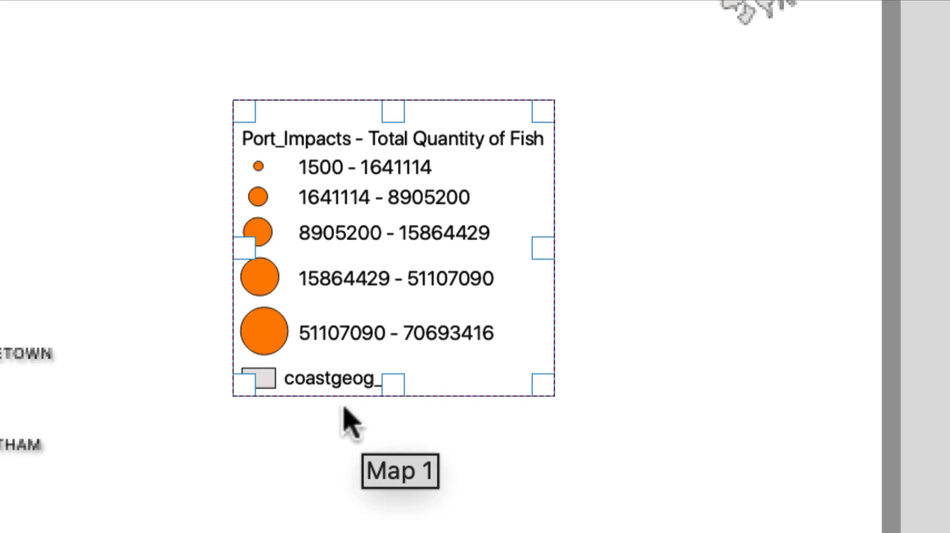
left_click_drag(393, 391, 392, 439)
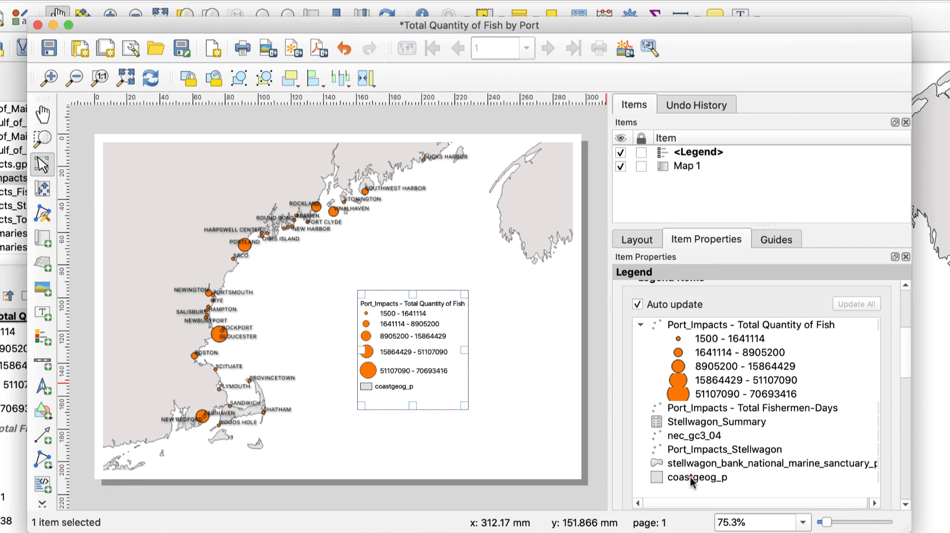
Step: Rename the coastgeog_p legend item as "New England Coastline"
left_click(691, 478)
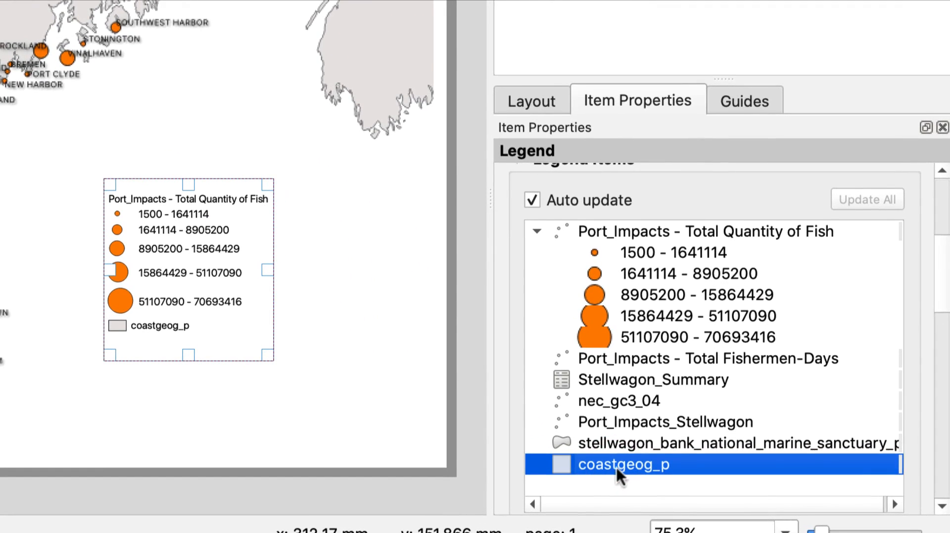
left_click(943, 266)
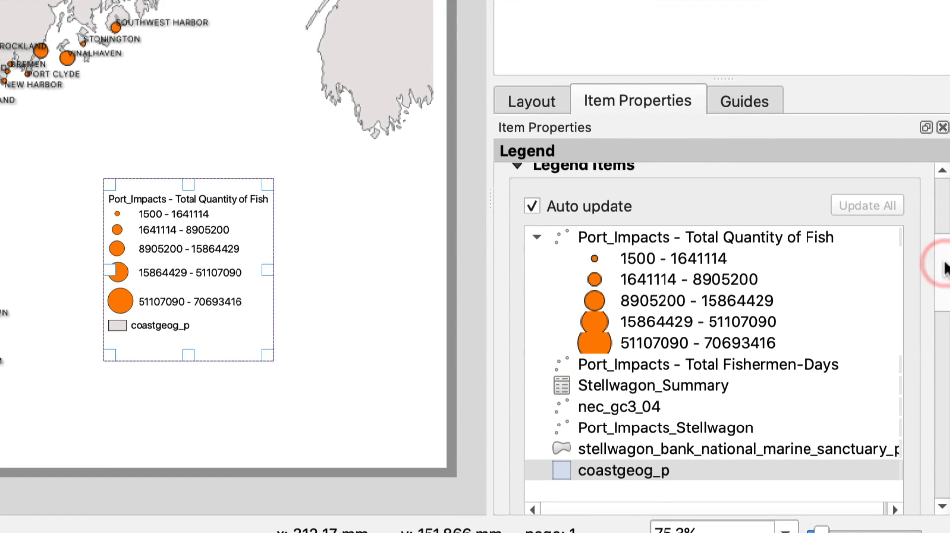
left_click(613, 476)
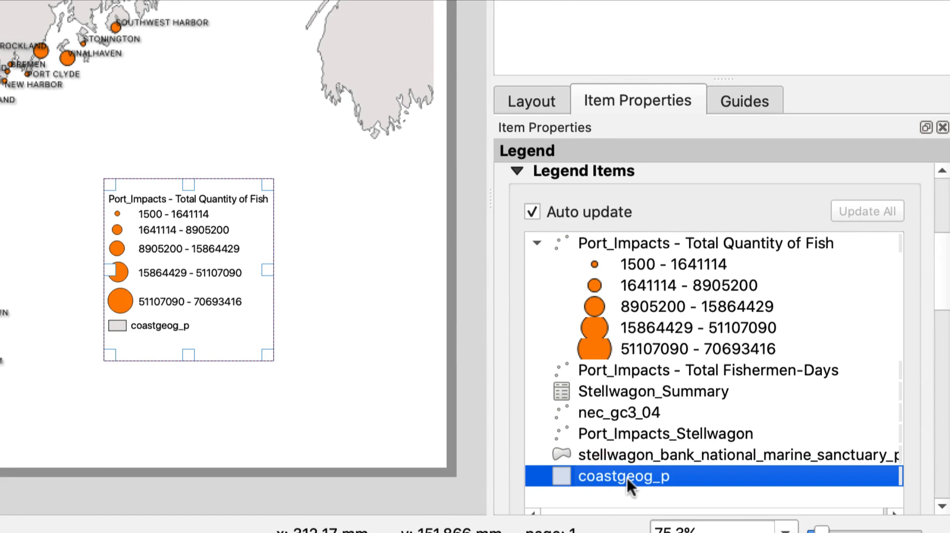
double_click(627, 477)
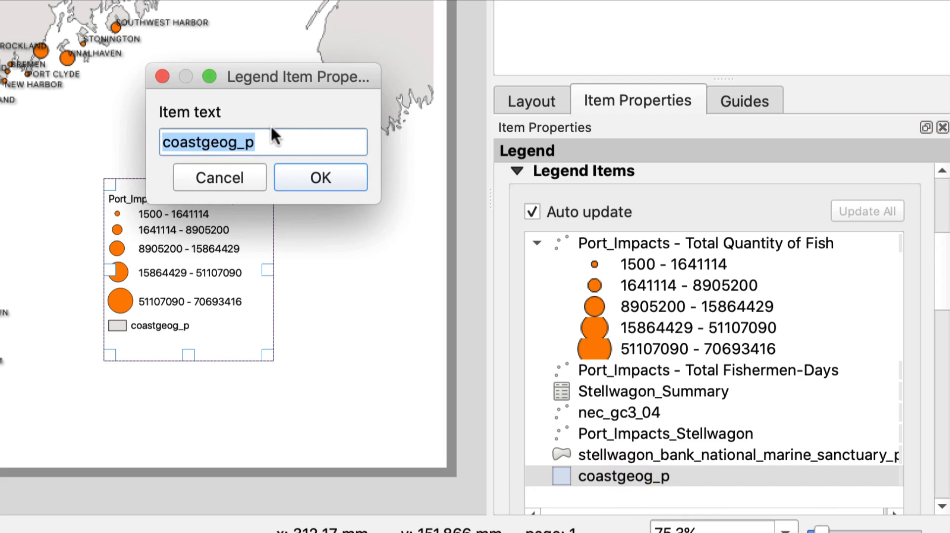
type("New Eng")
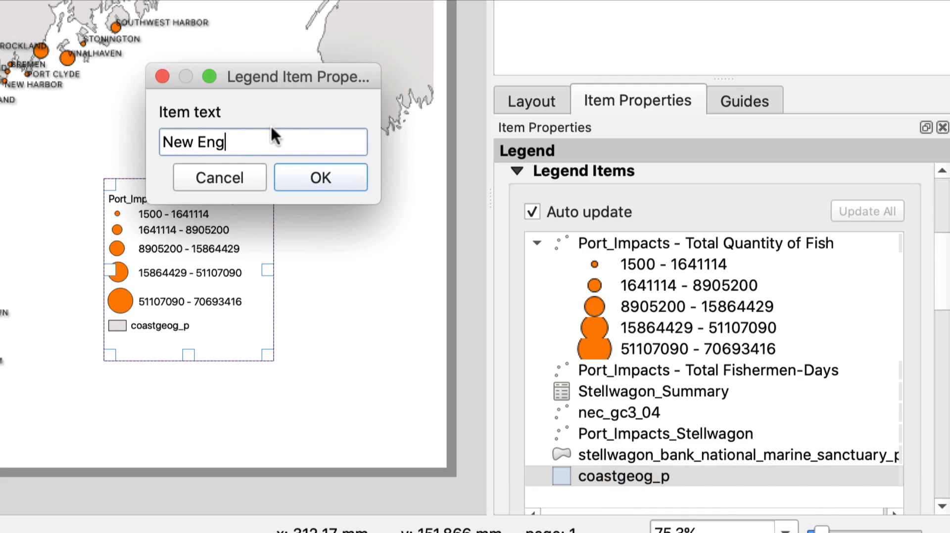
type("land Coastline")
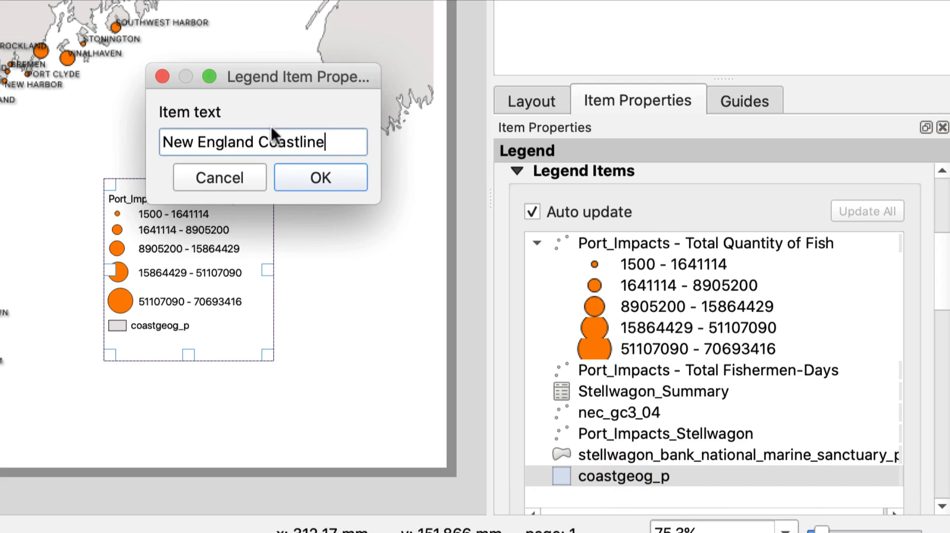
left_click(295, 174)
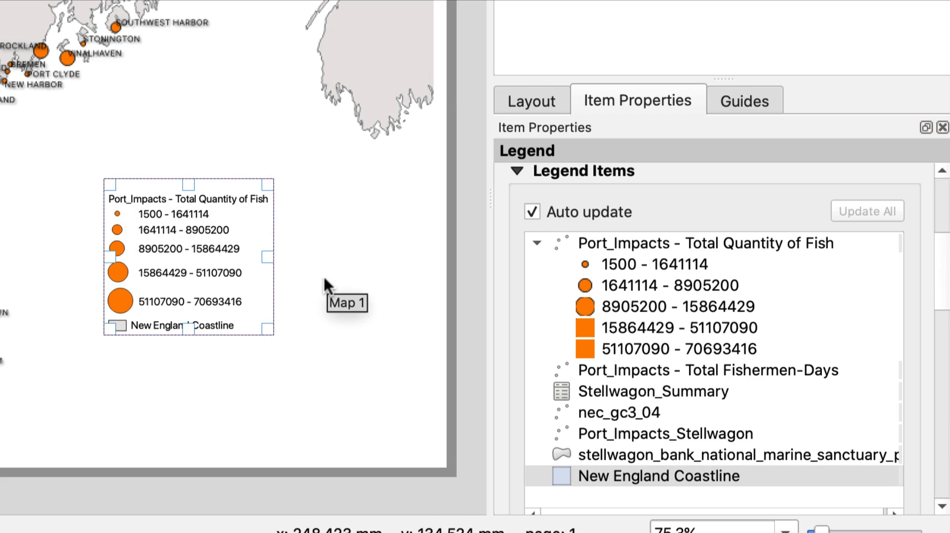
Step: Rename the "Port_Impacts - Total Quantity of Fish" legend item as "Ports: Total Quantity of Fish"
left_click(629, 243)
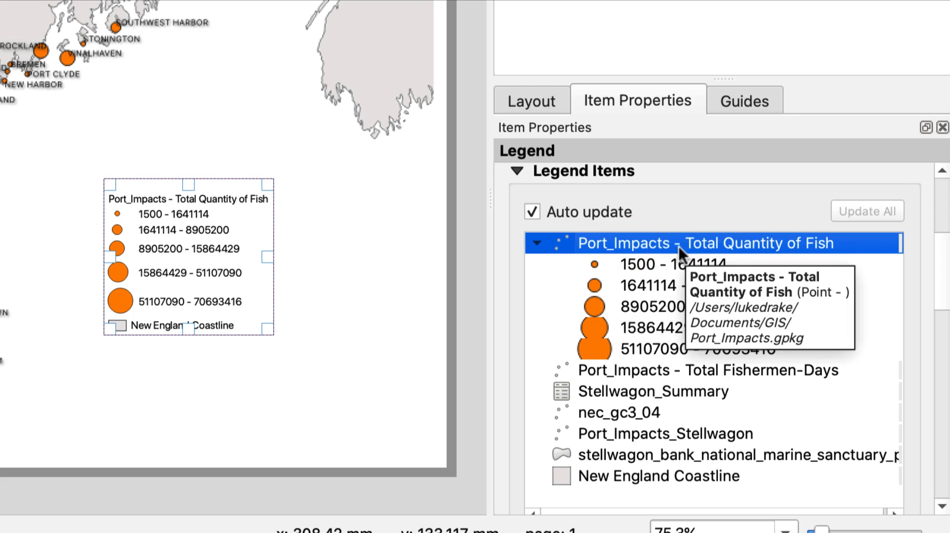
left_click(290, 138)
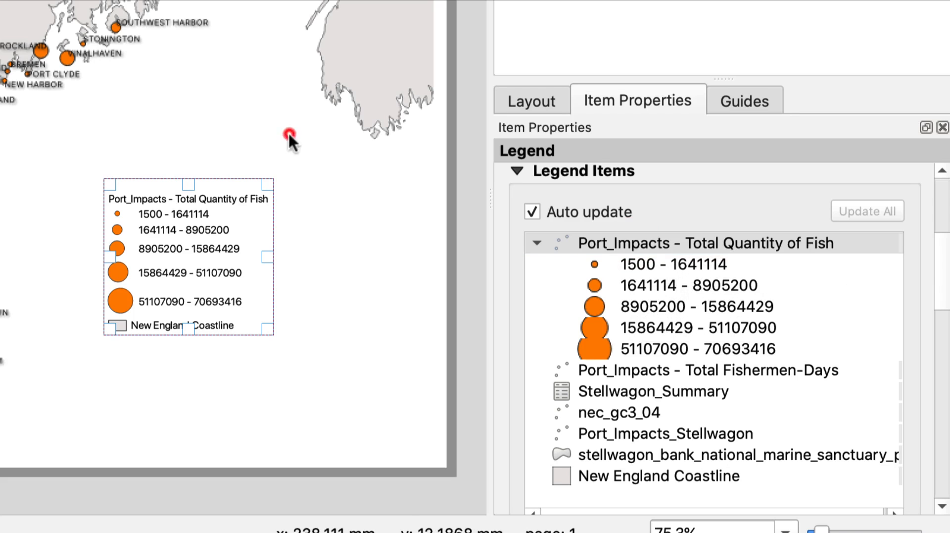
left_click(637, 245)
double_click(638, 245)
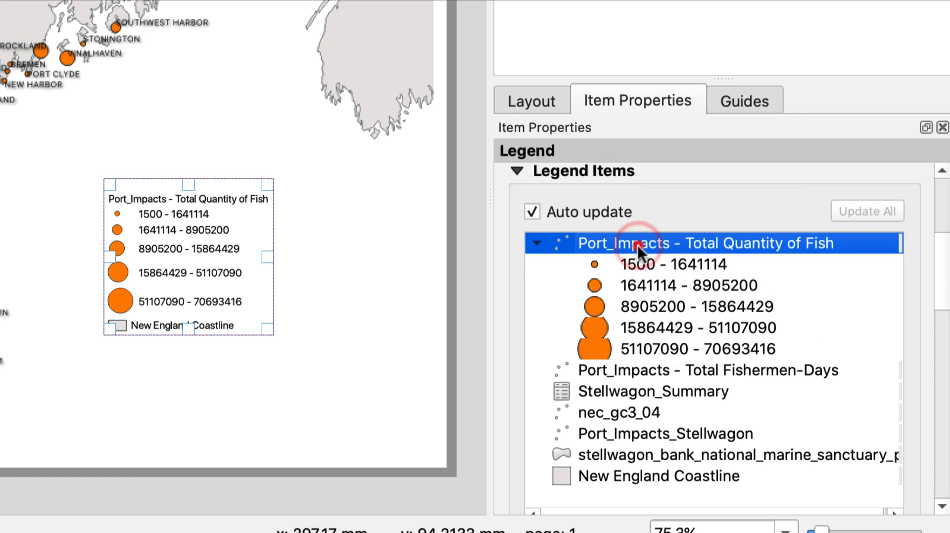
type("Ports")
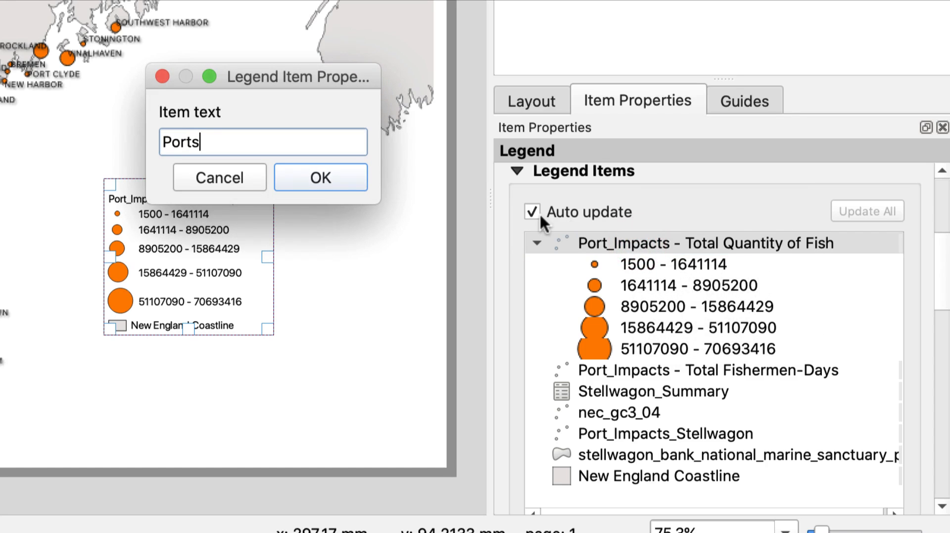
type(": Total Quantit")
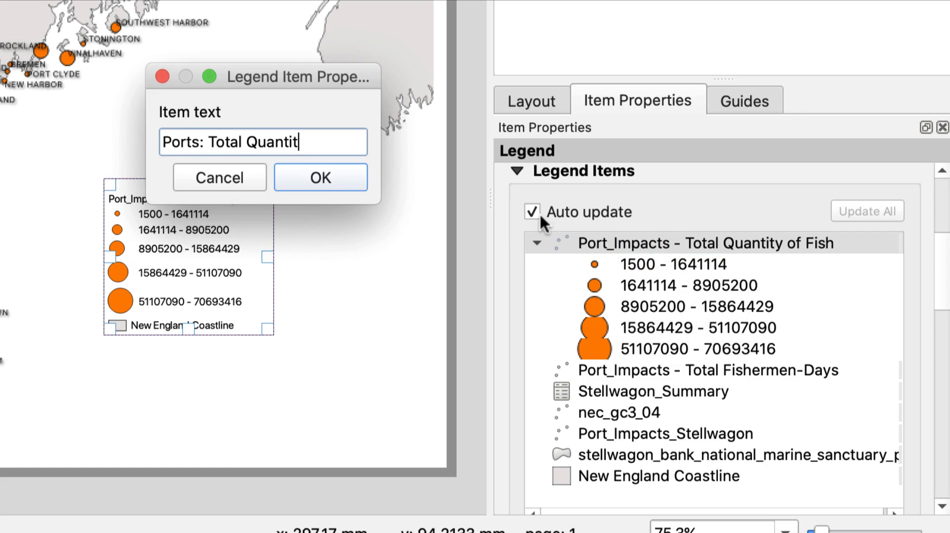
type("y of Fish")
left_click(296, 186)
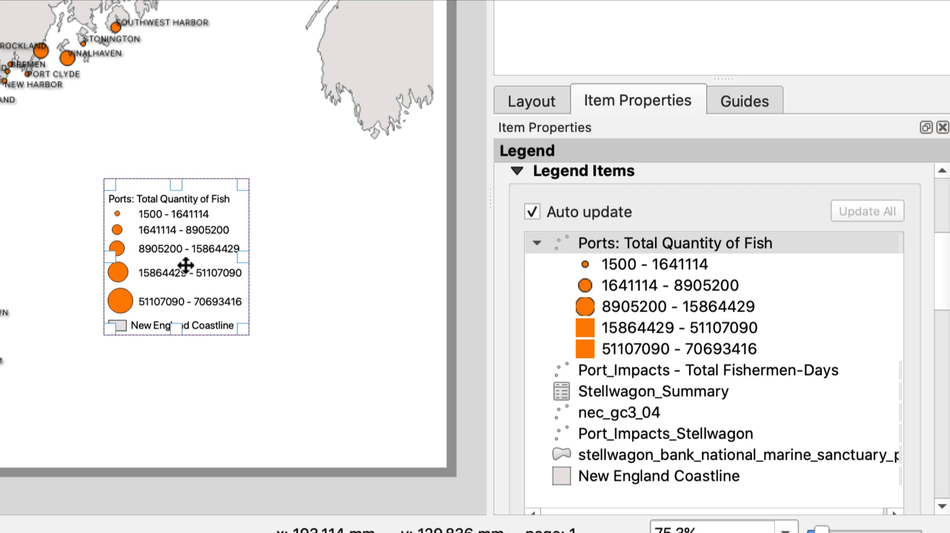
Step: Nudge the legend slightly lower on the page and enlarge its frame a little around the entries
mouse_move(185, 269)
left_mouse_down()
mouse_move(187, 286)
mouse_move(184, 277)
left_mouse_up()
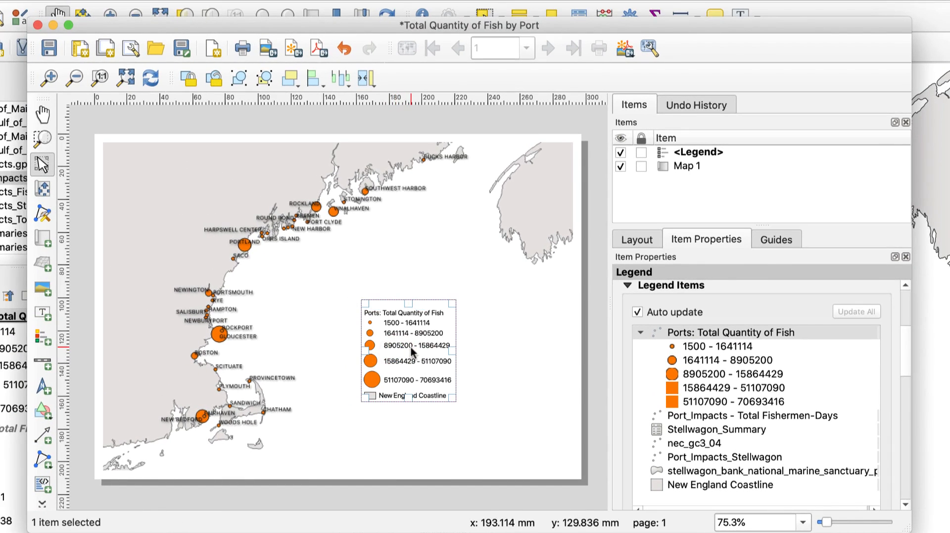
left_click(43, 166)
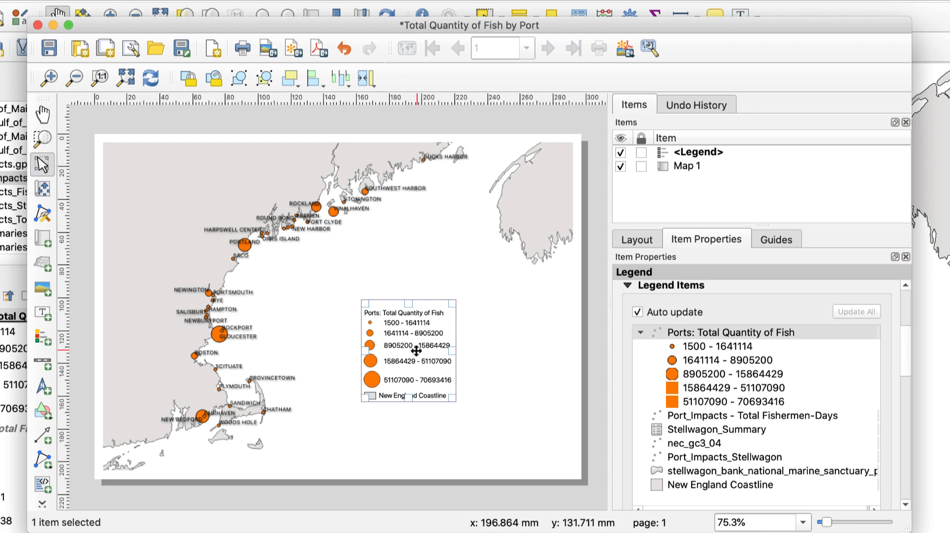
left_click_drag(408, 353, 410, 356)
left_click_drag(454, 401, 462, 407)
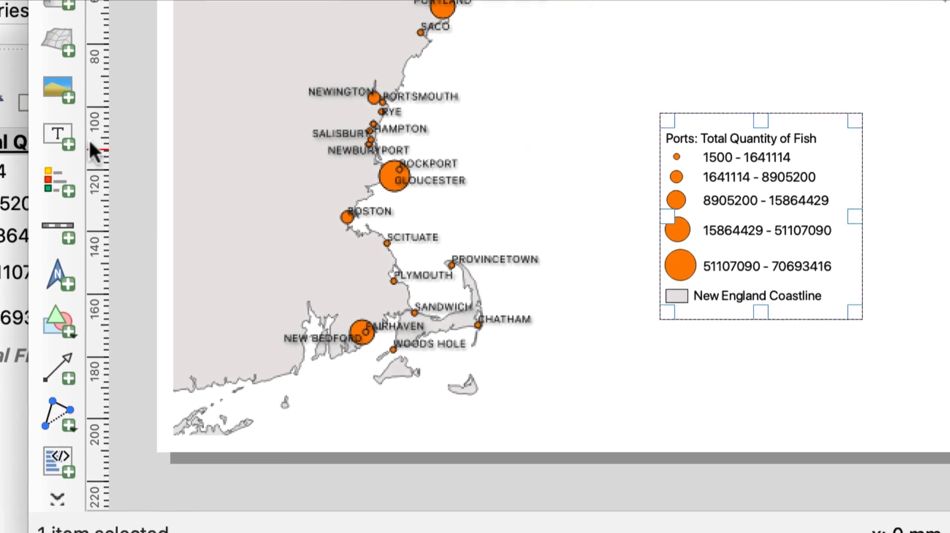
Step: Add a small north arrow below the legend and a scale bar just east of it
left_click(42, 385)
left_click_drag(684, 338, 737, 402)
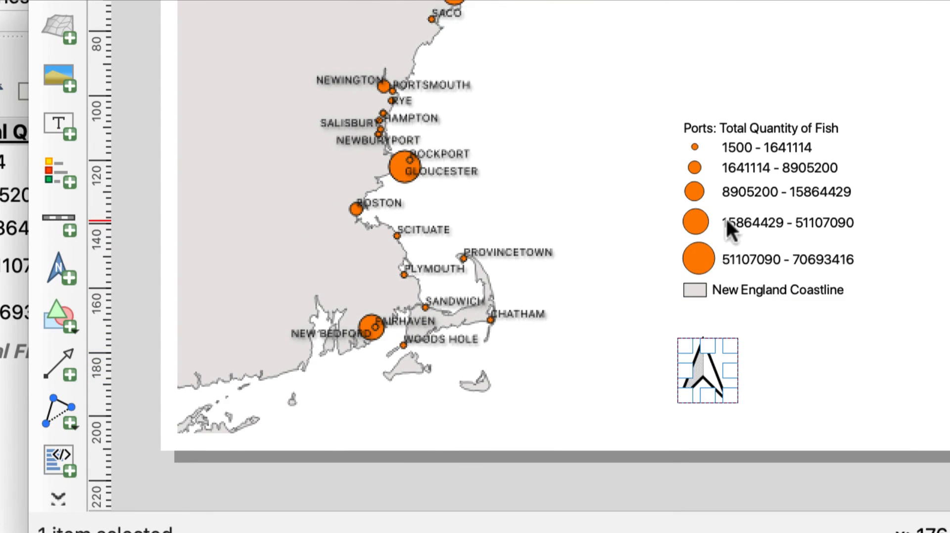
left_click(54, 216)
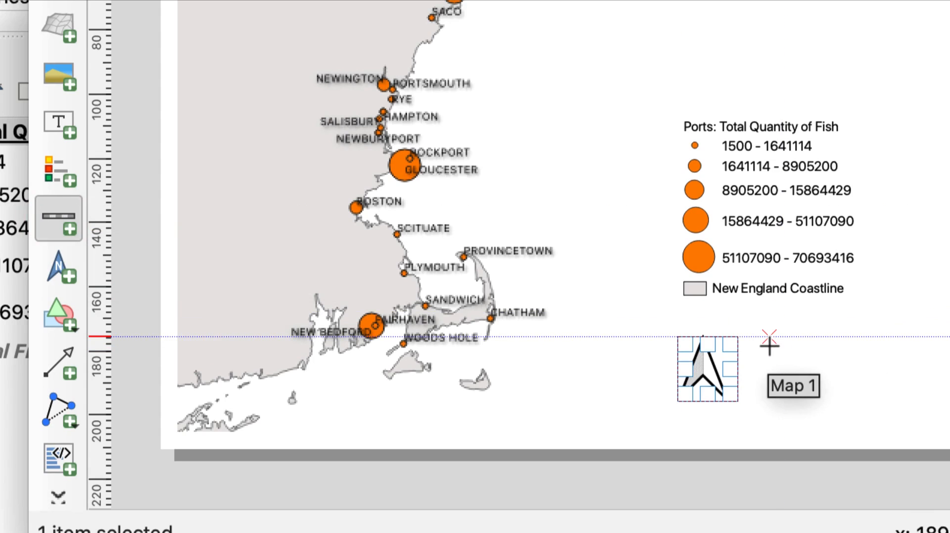
left_click_drag(770, 337, 894, 361)
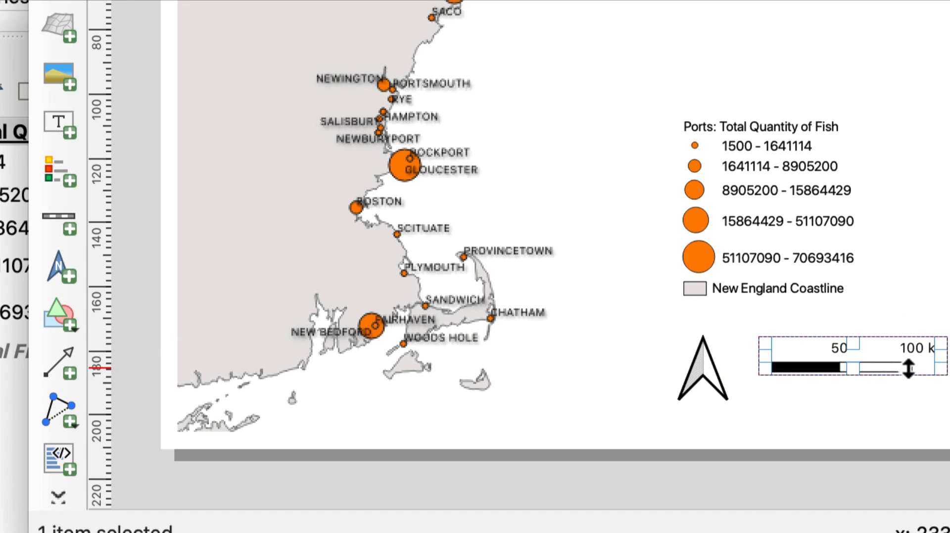
left_click_drag(936, 360, 940, 357)
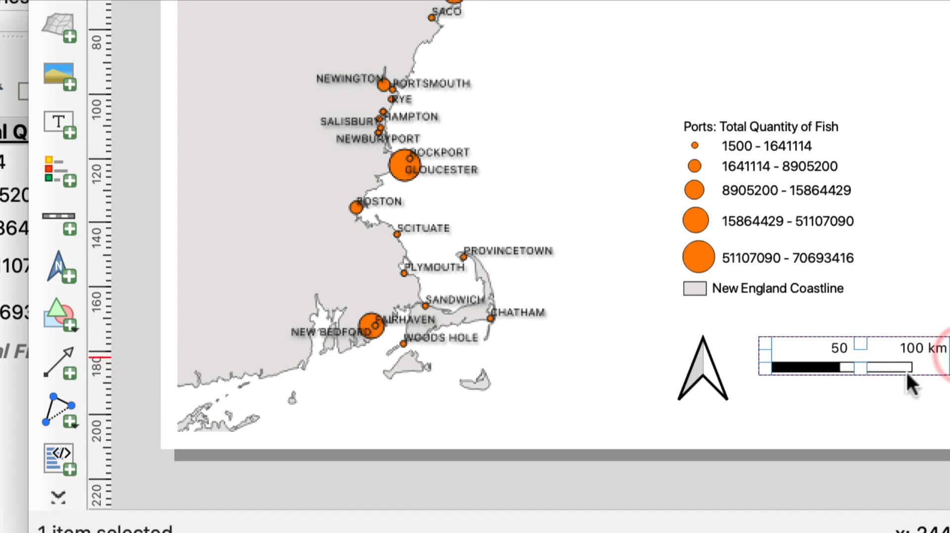
left_click(857, 399)
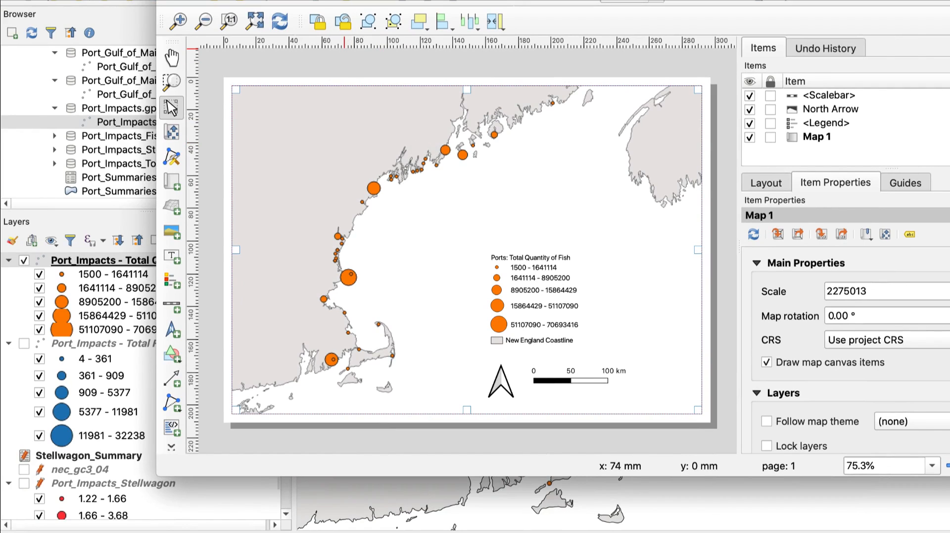
Step: Turn on single labels for the Port_Impacts - Total Quantity of Fish layer, using PORT_NAME as the label value
left_click(150, 258)
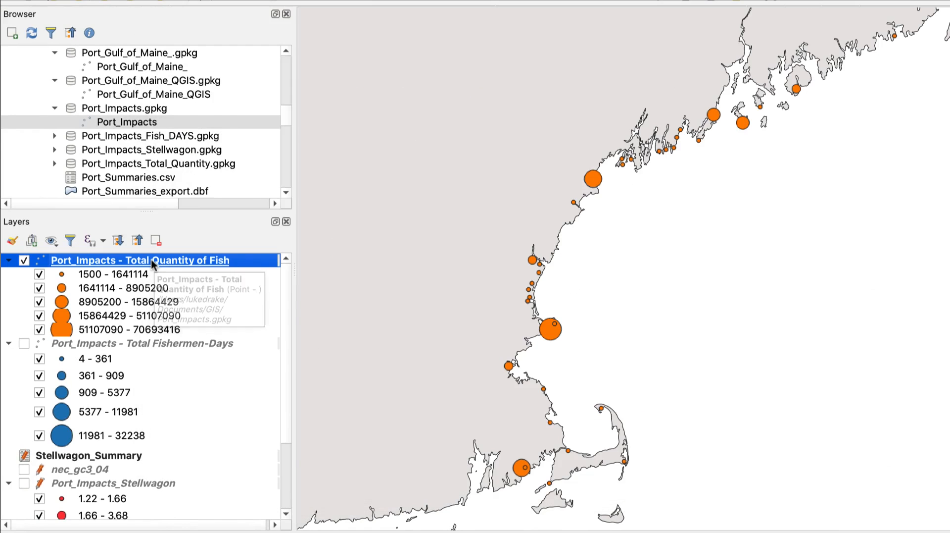
right_click(150, 259)
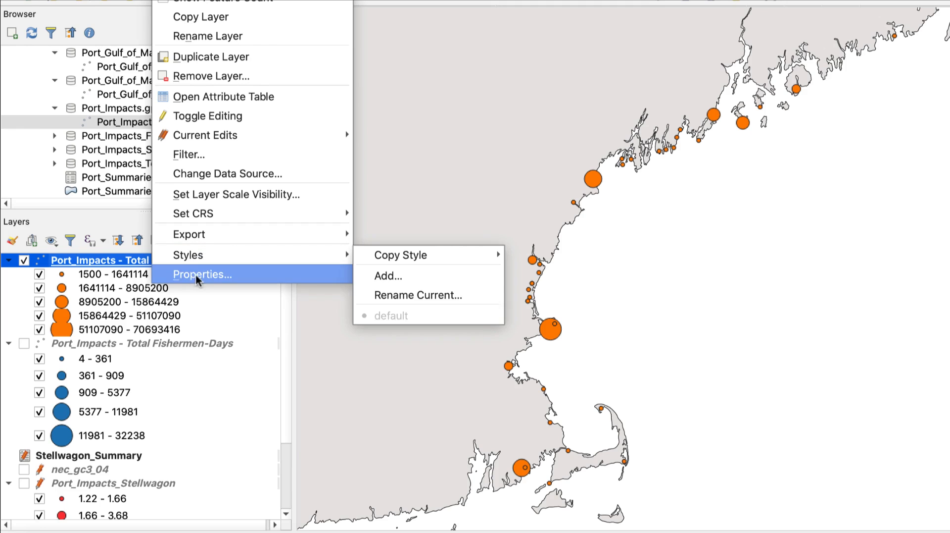
left_click(218, 274)
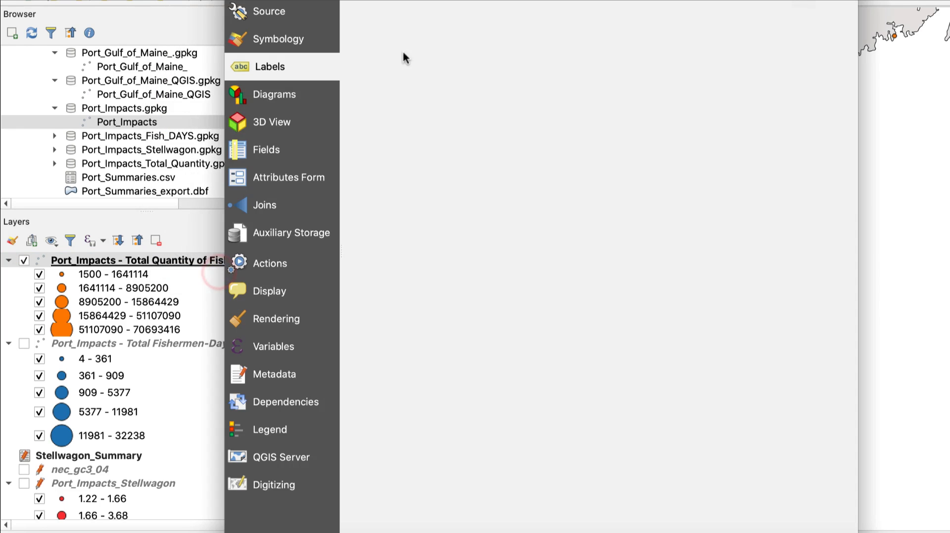
left_click(270, 67)
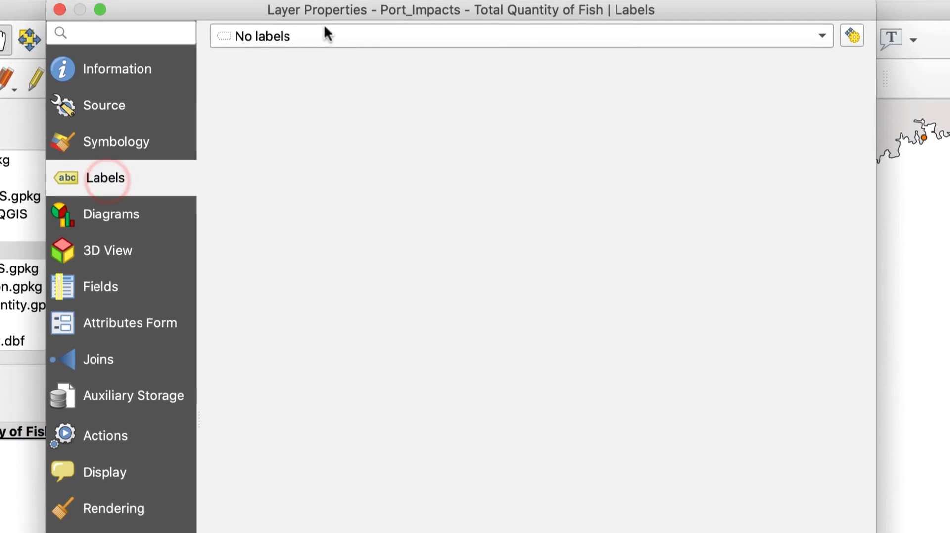
left_click(347, 37)
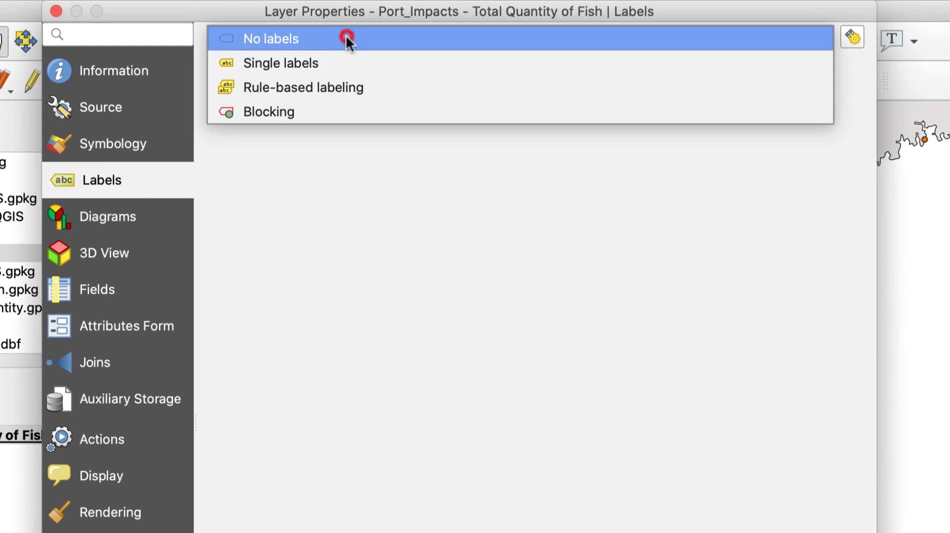
left_click(331, 65)
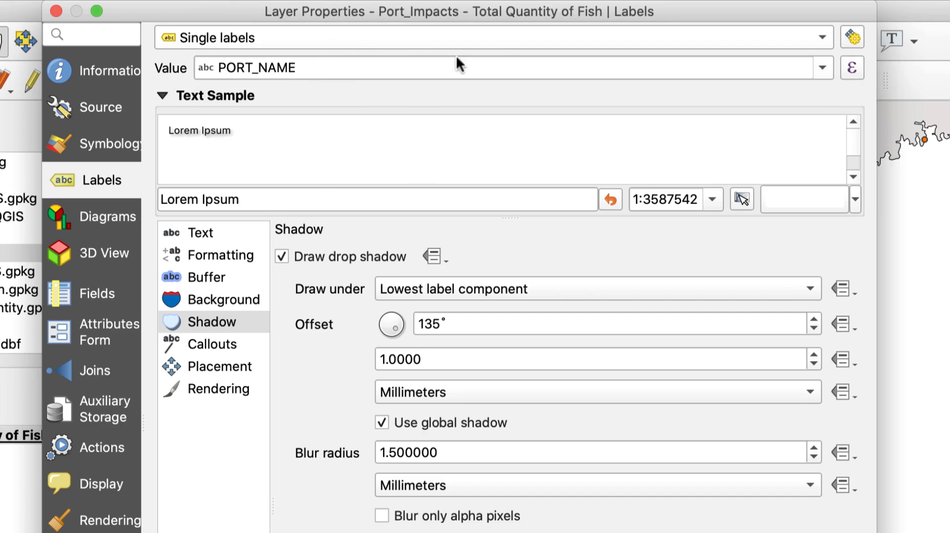
left_click(189, 233)
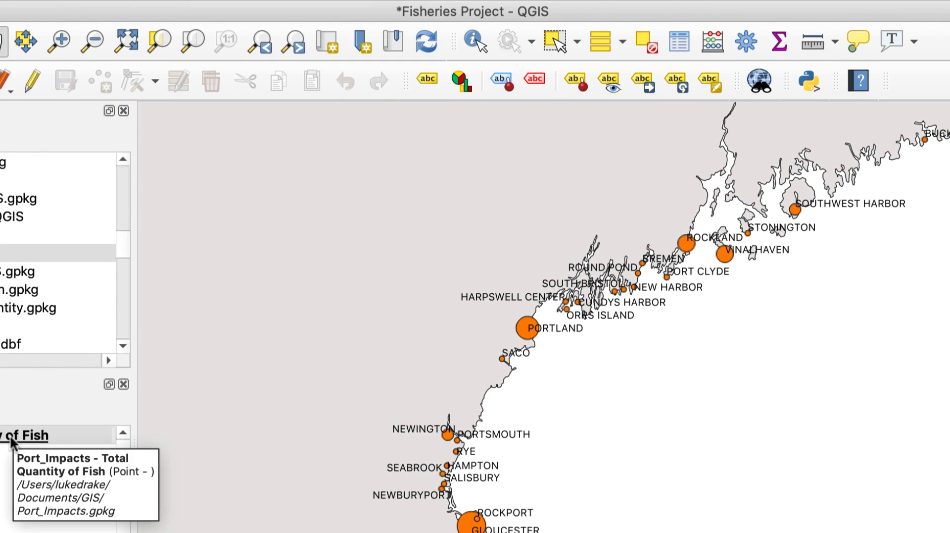
Step: Add a drop shadow to the Total Quantity of Fish layer's port labels and refresh the print layout
right_click(12, 437)
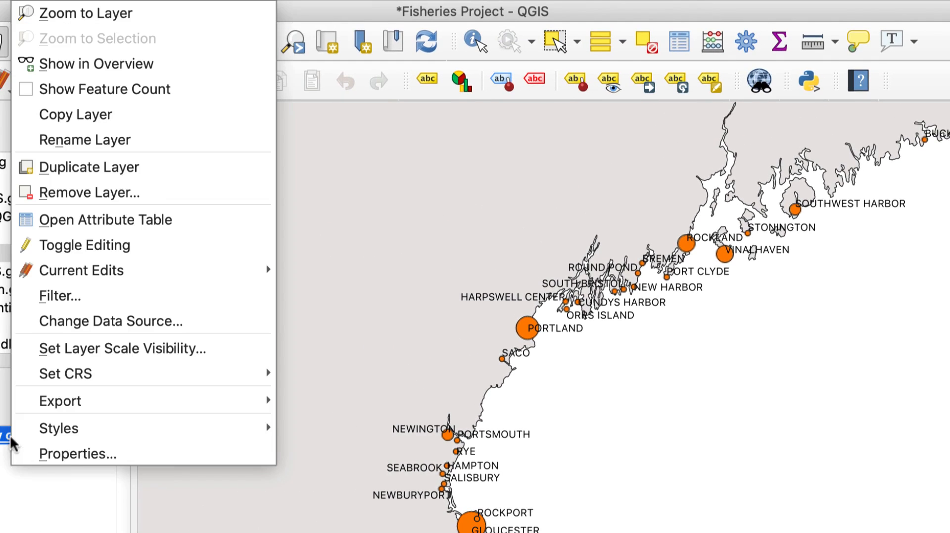
left_click(62, 452)
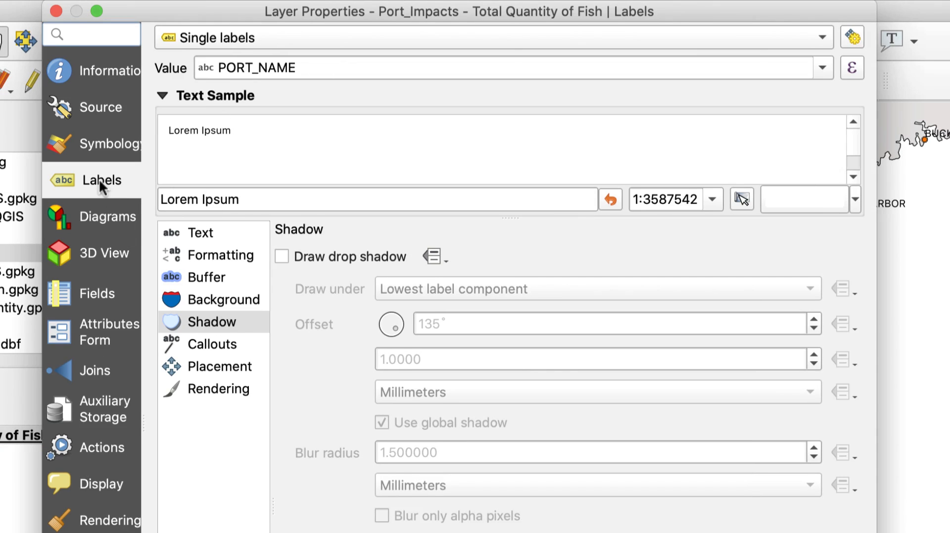
left_click(214, 321)
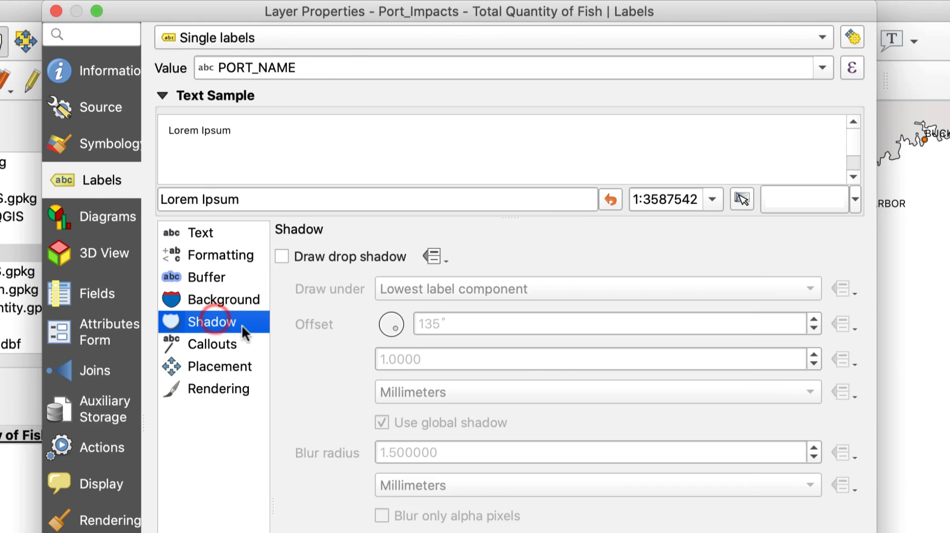
left_click(230, 321)
left_click(281, 255)
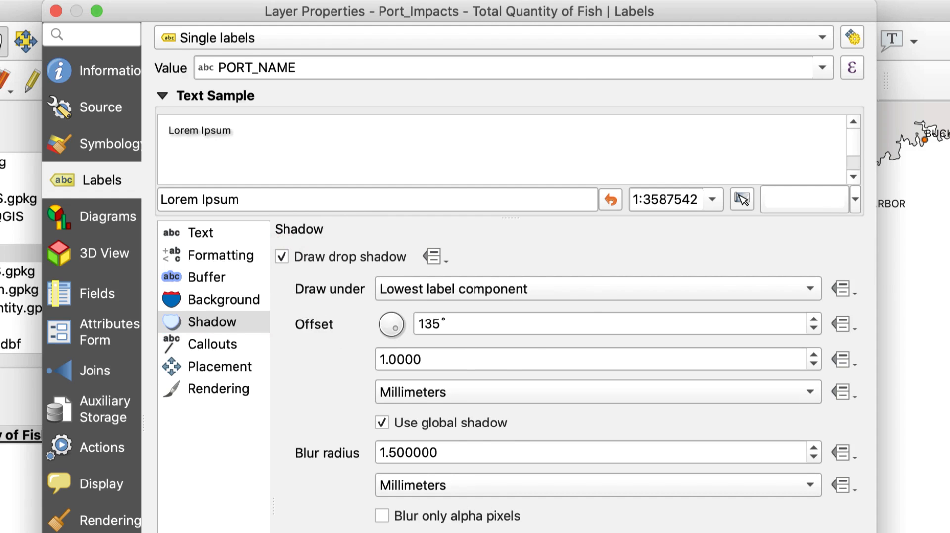
left_click(836, 530)
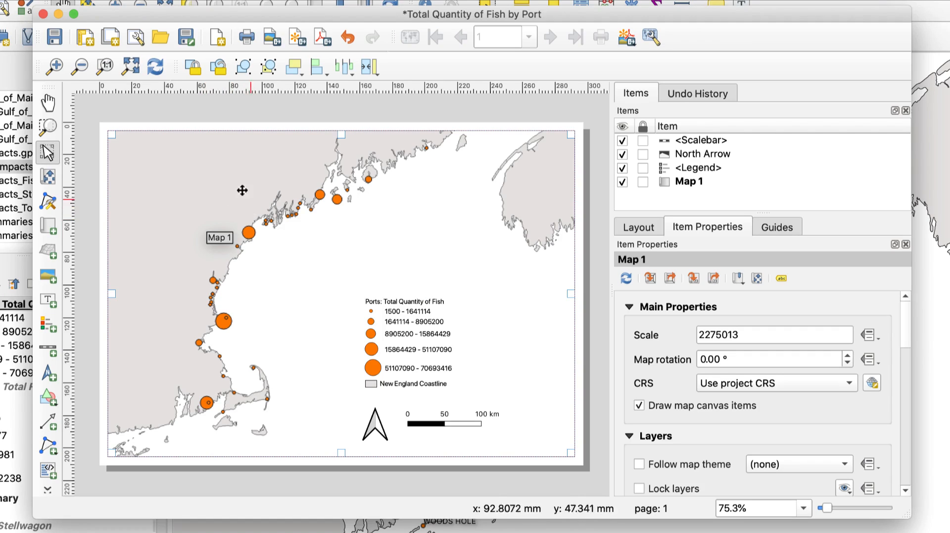
left_click(157, 70)
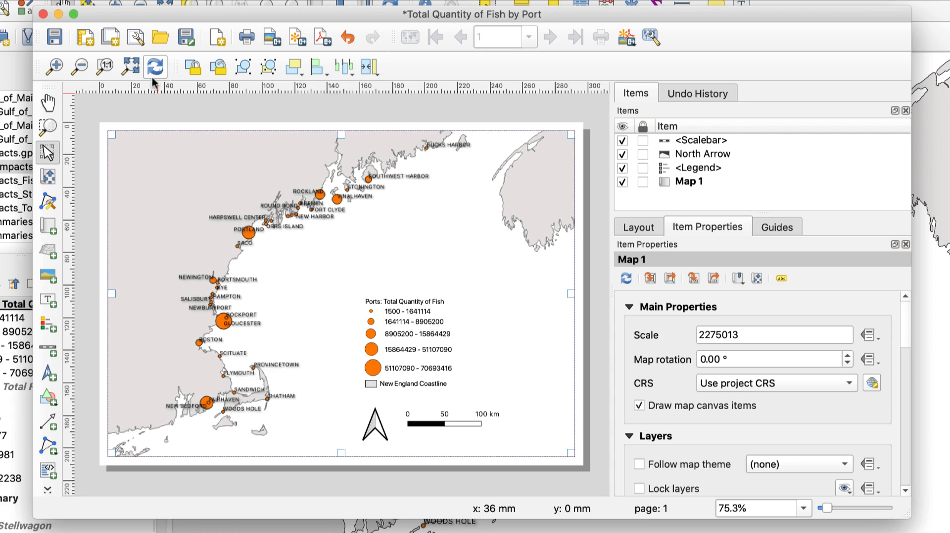
Step: Save the layout as a template named "Fisheries Template" in the Critical GIS files folder
left_click(185, 38)
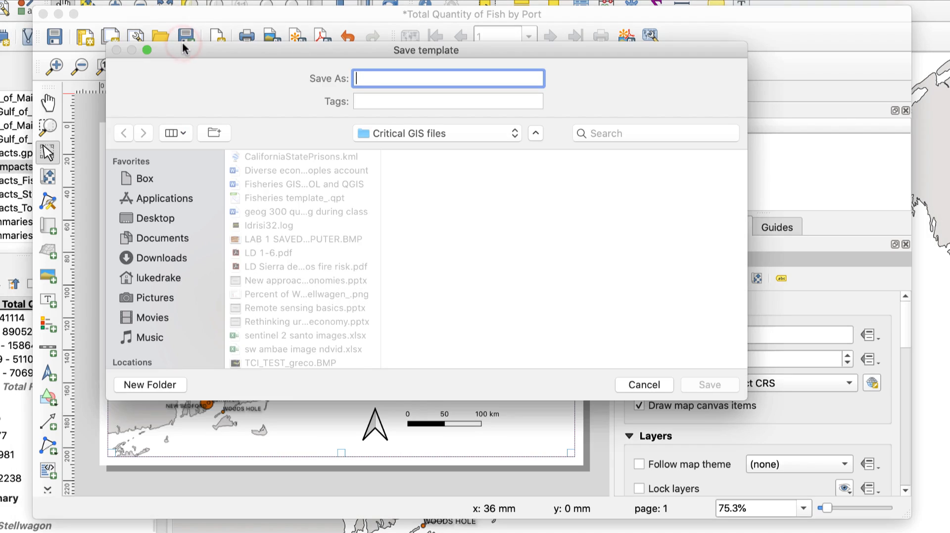
type("Fisheries")
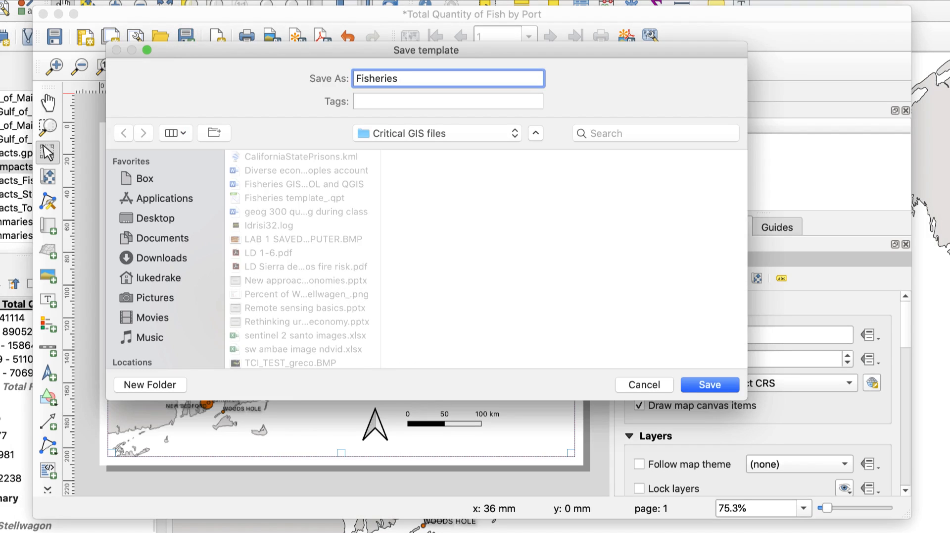
type(" Template")
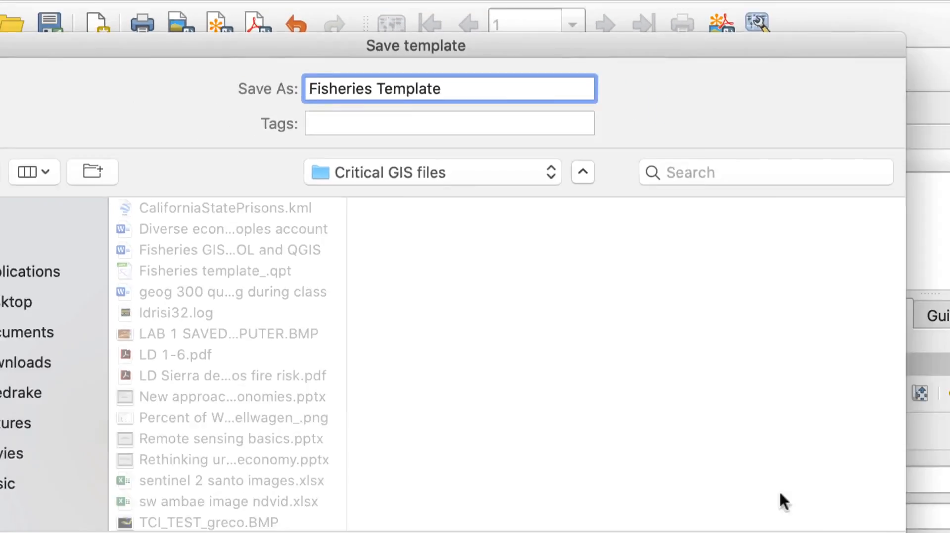
left_click(713, 388)
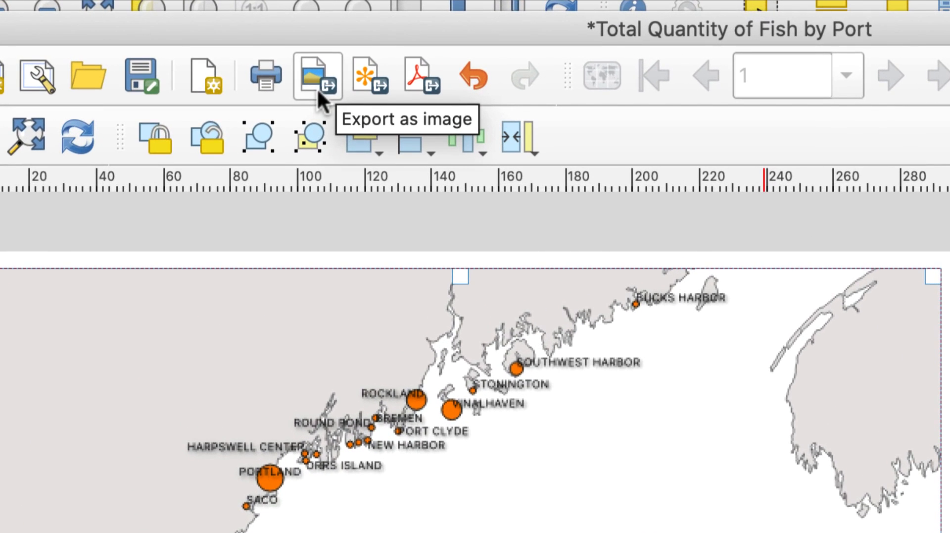
Step: Export the layout as the PNG image "Total Quantity of Fish by Port" at 300 dpi, and save the project
left_click(316, 80)
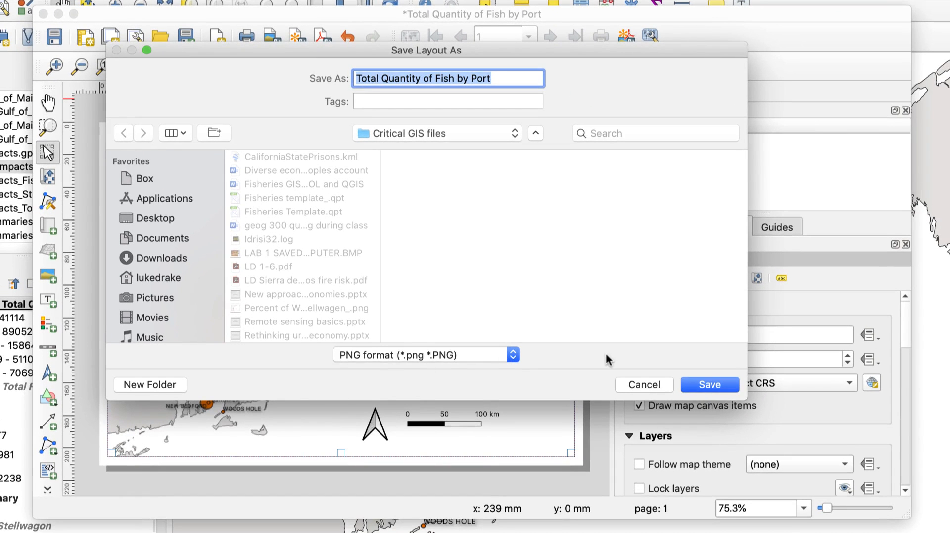
left_click(700, 386)
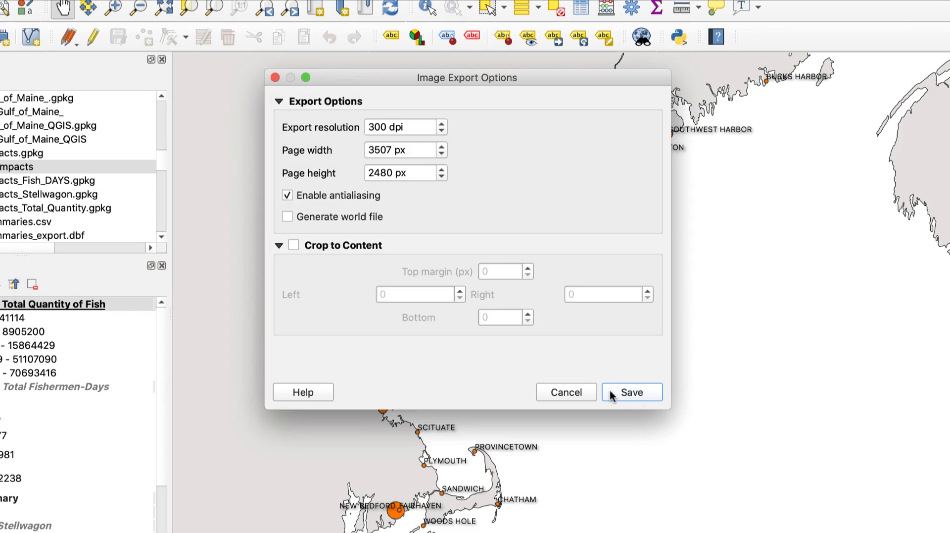
left_click(610, 391)
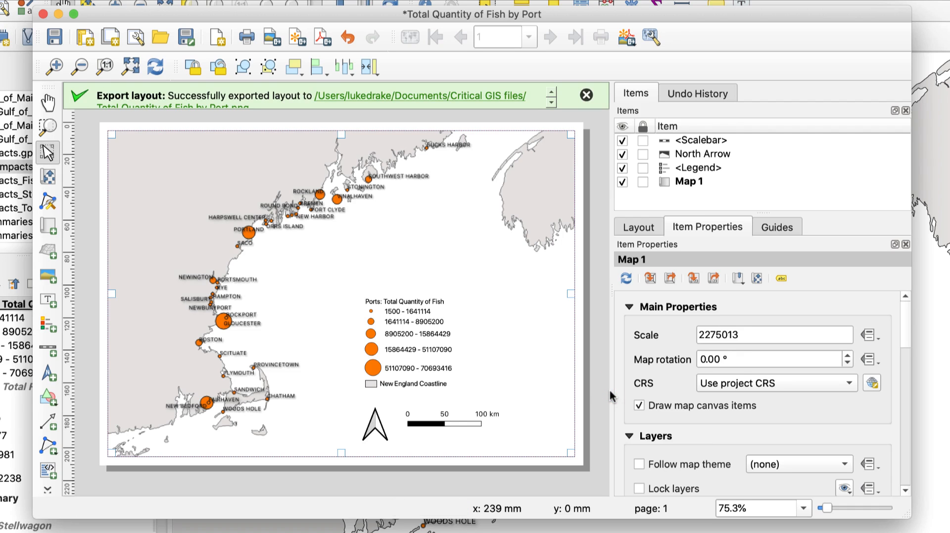
left_click(56, 40)
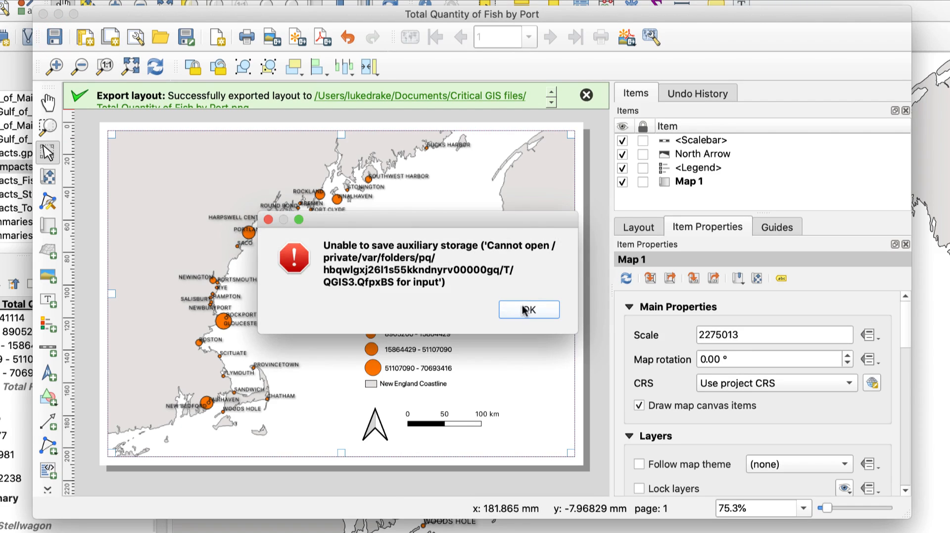
left_click(510, 311)
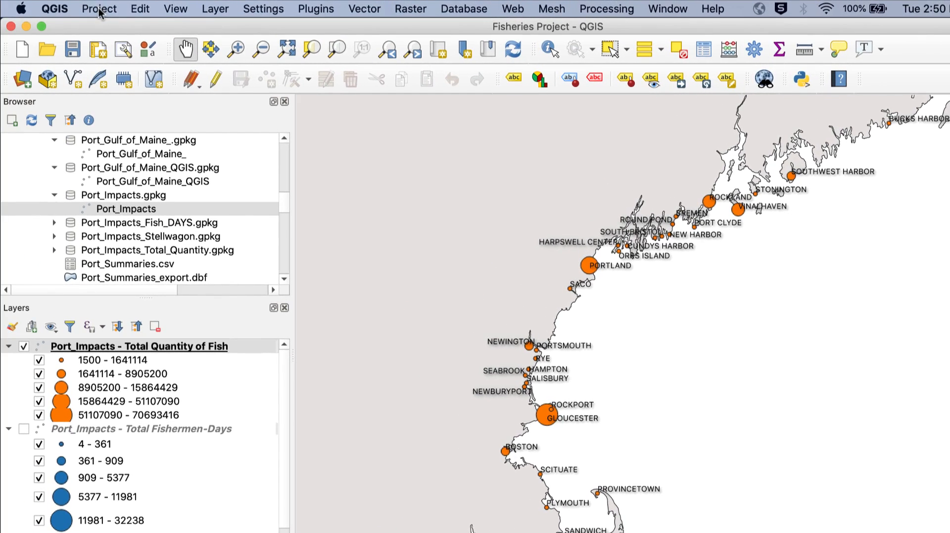
Step: Open the Layout Manager and choose a specific template as the source for a new layout
left_click(99, 12)
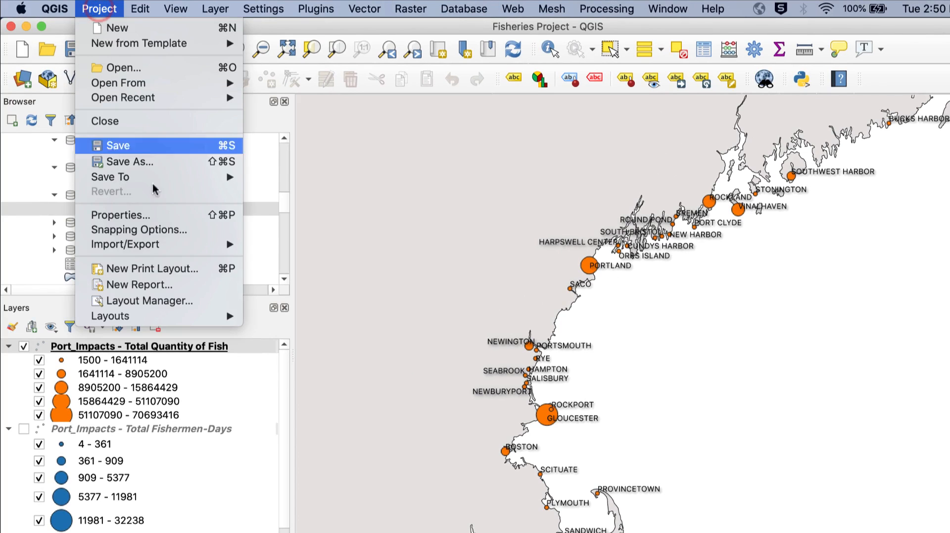
left_click(201, 306)
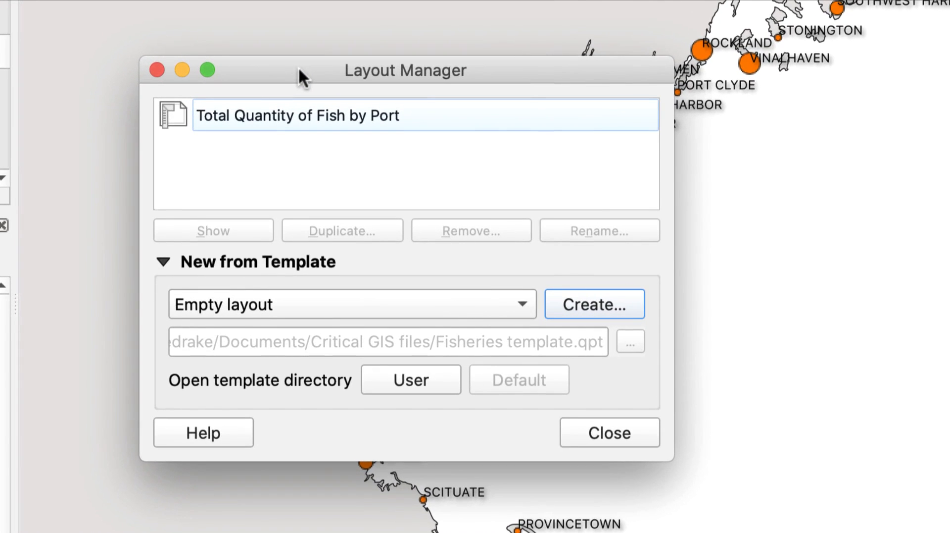
left_click(272, 153)
left_click(519, 302)
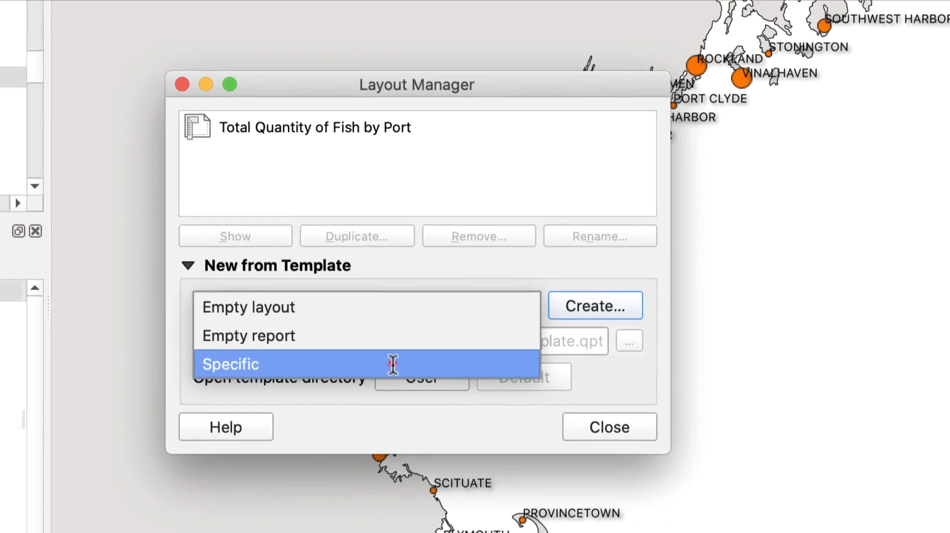
left_click(351, 366)
left_click(383, 380)
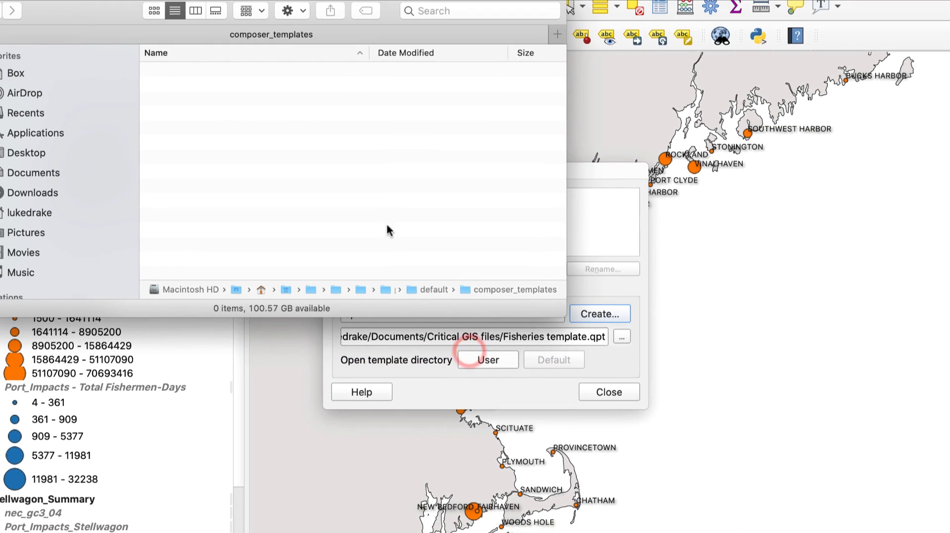
key("super+w")
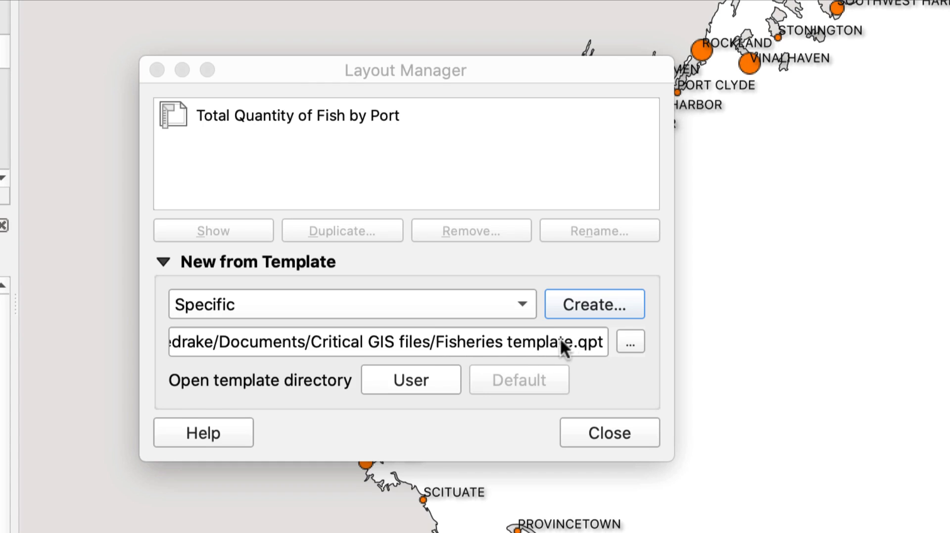
left_click(630, 343)
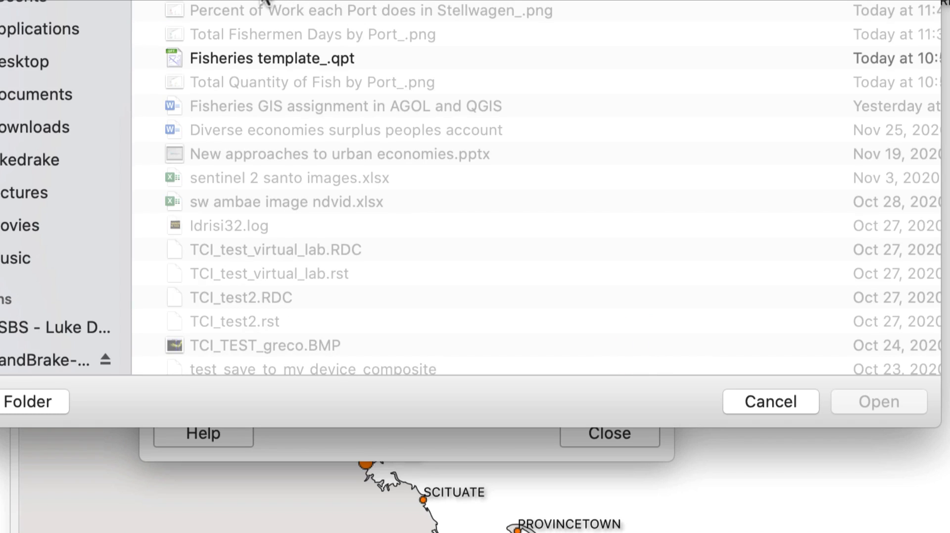
left_click(752, 395)
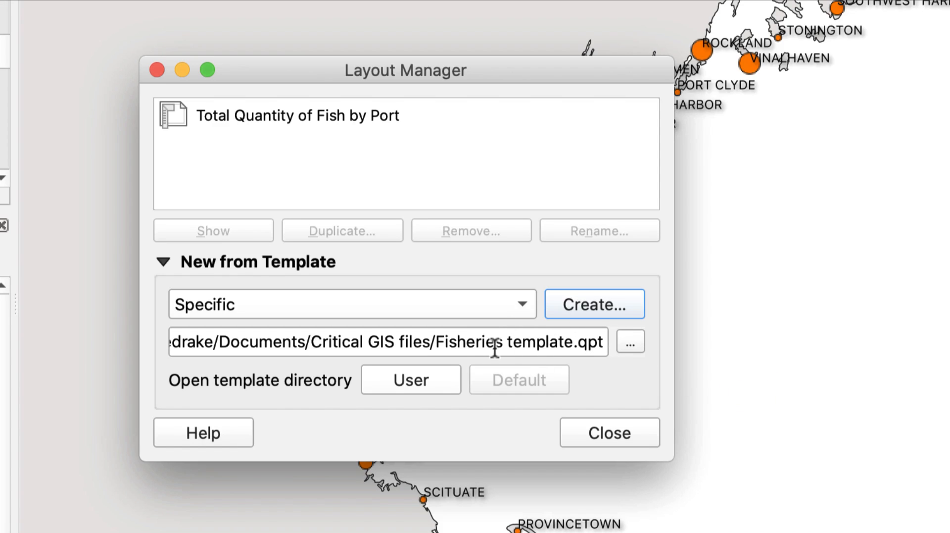
Step: Create a print layout titled "Total Fishermen Days by Port" from the Fisheries template.qpt file
left_click(590, 304)
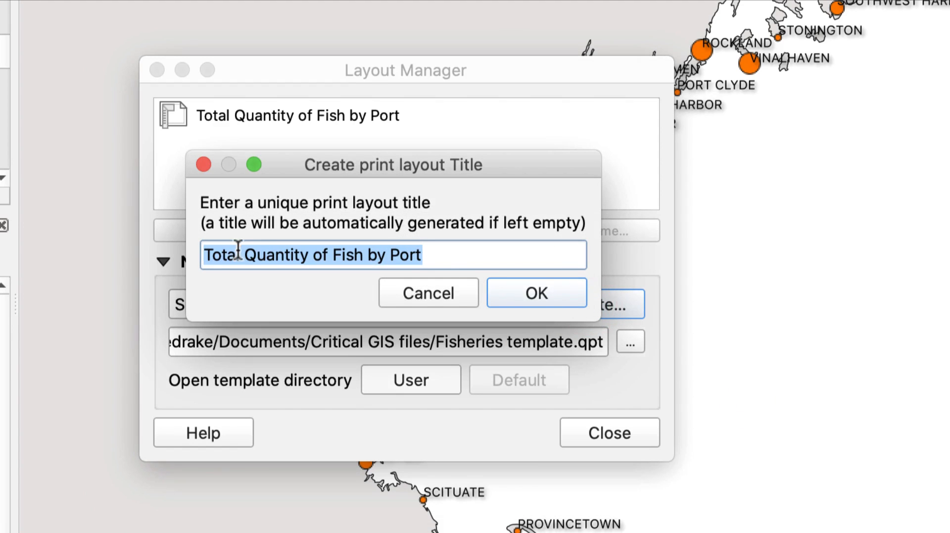
left_click_drag(248, 253, 361, 259)
type("Fishermen ")
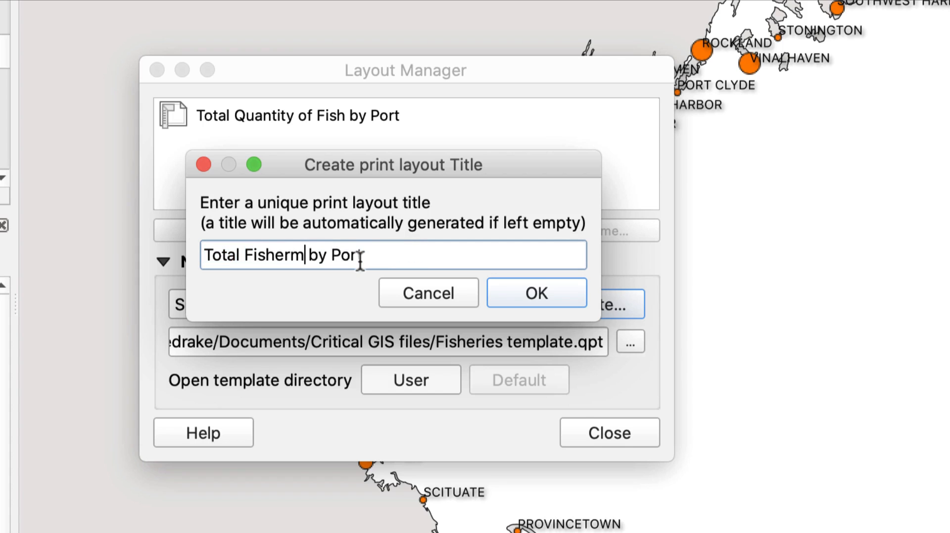
type("Days")
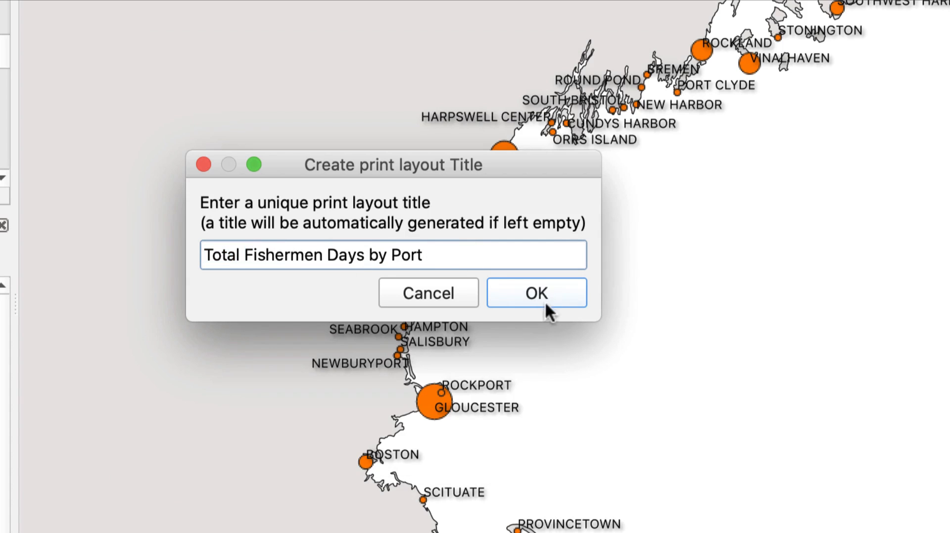
left_click(513, 292)
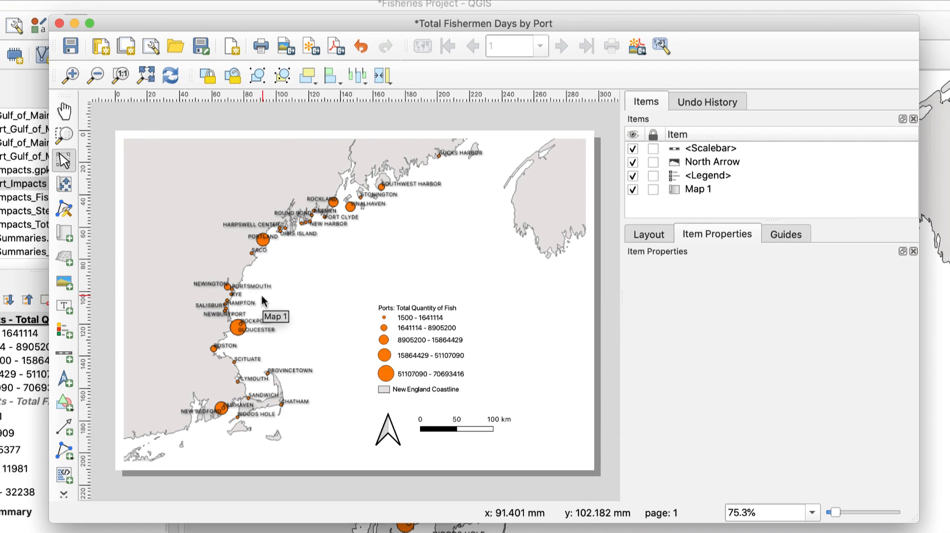
Step: Hide the Total Quantity of Fish layer, show the Total Fishermen-Days layer in the main project, and refresh the layout's map
left_click(242, 28)
left_click_drag(242, 28, 323, 45)
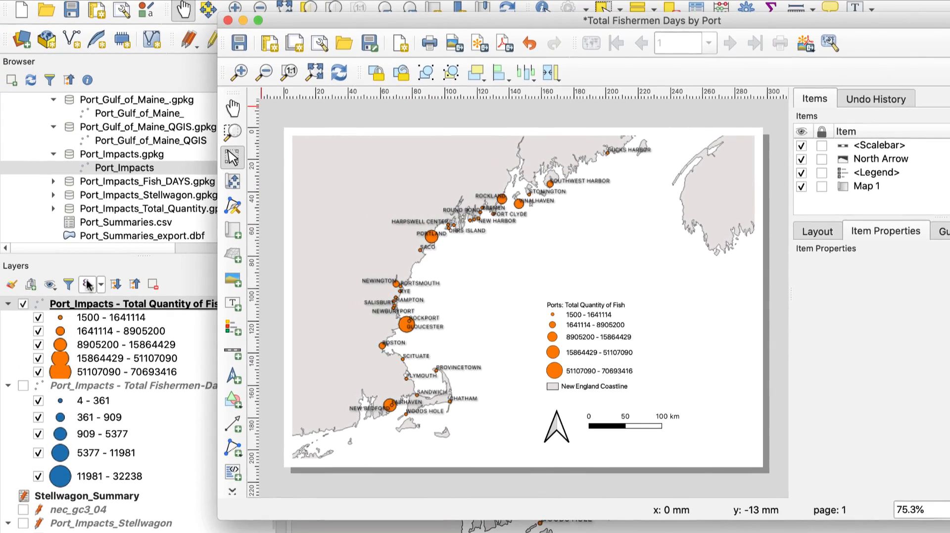
left_click(86, 282)
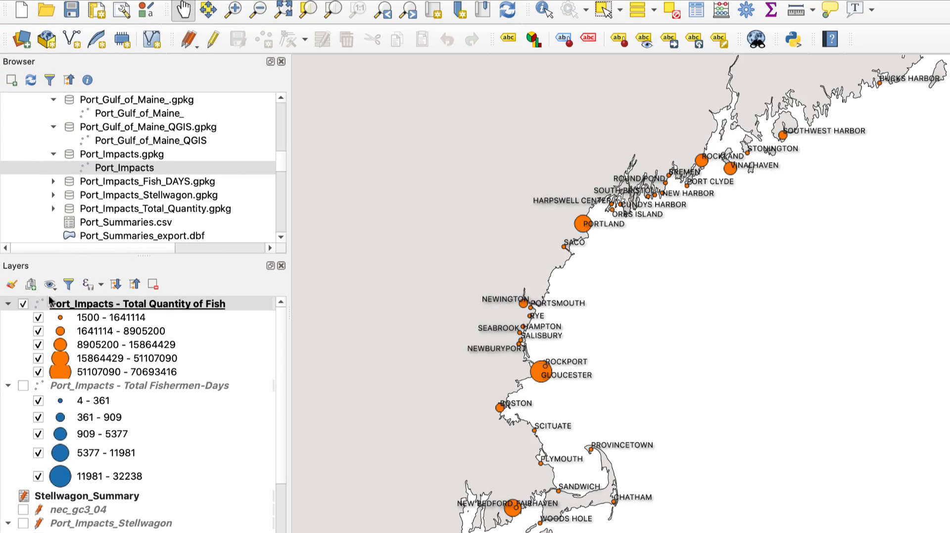
left_click(24, 304)
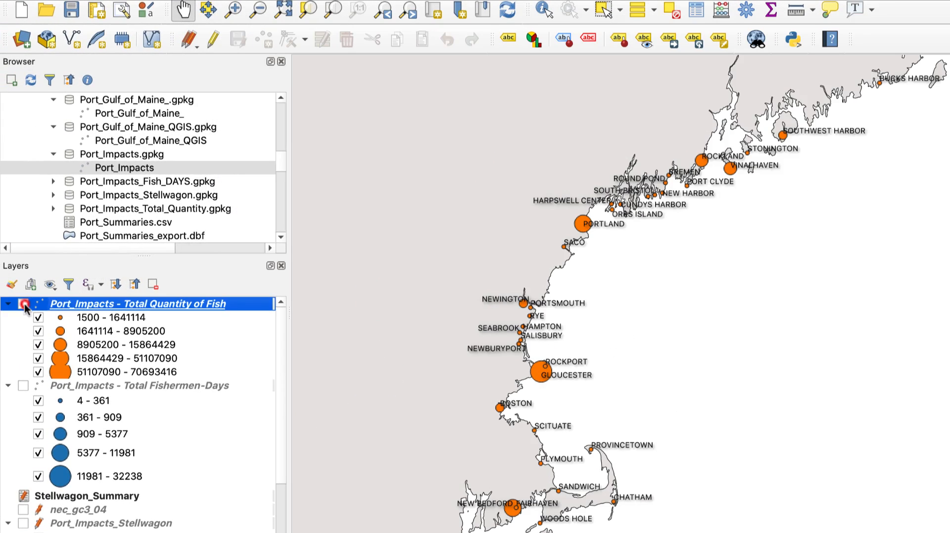
left_click(23, 386)
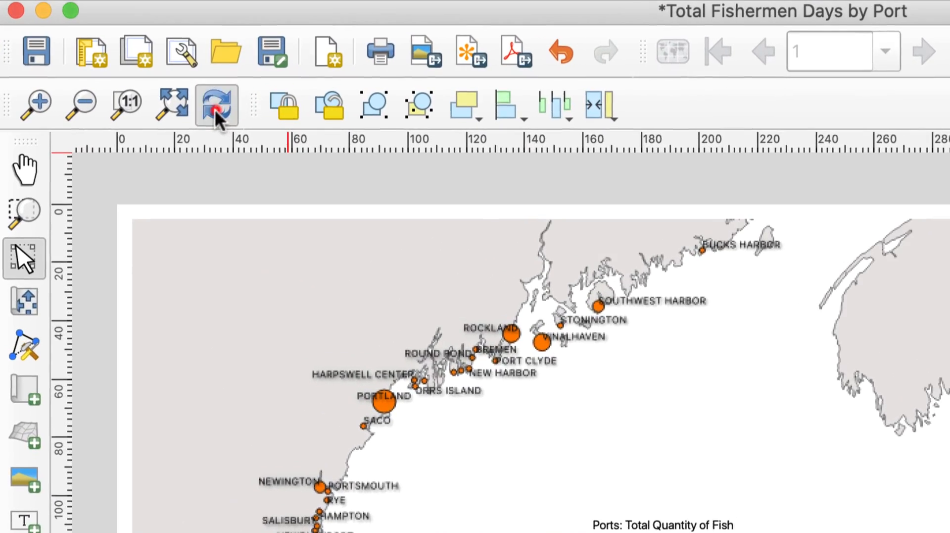
left_click(231, 89)
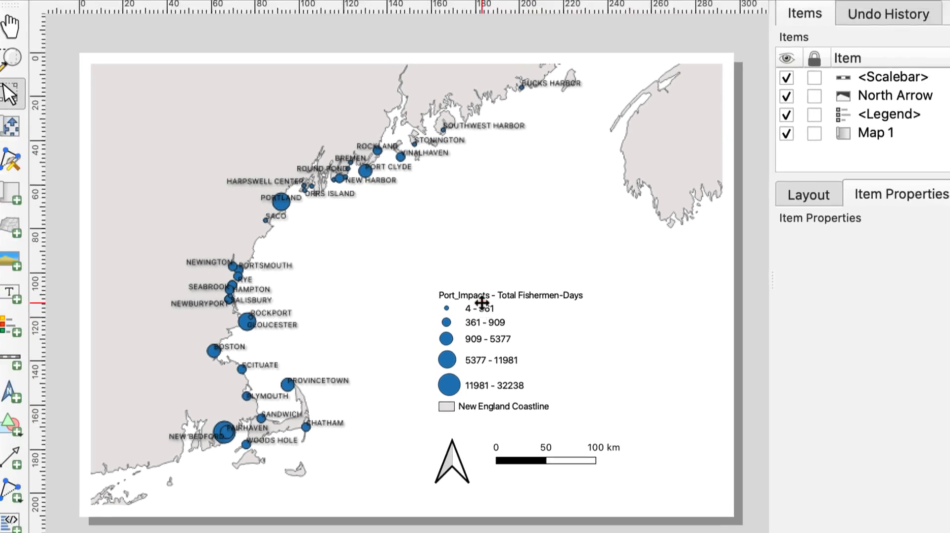
Step: Rename the Total Fishermen-Days layer entry in the layout's legend as "Ports: Total Fishermen Days"
left_click(478, 287)
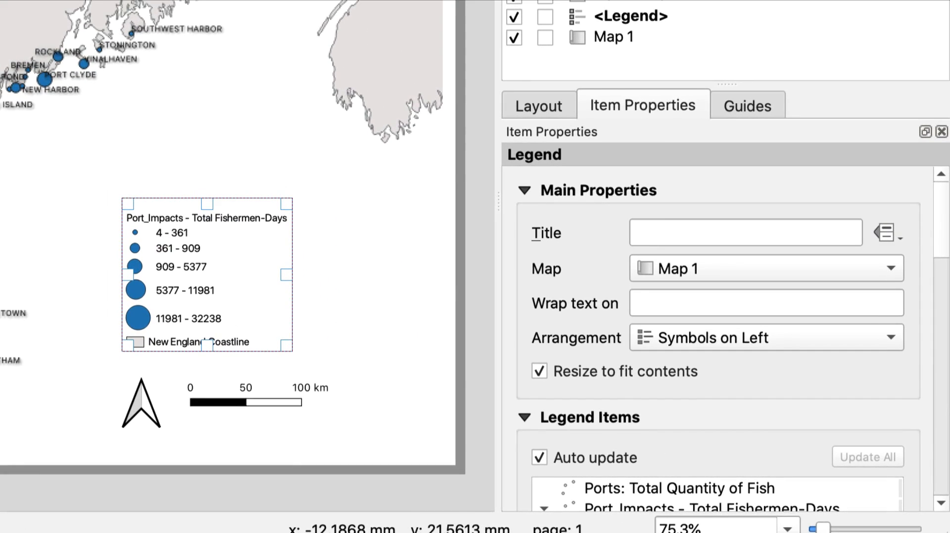
left_click(213, 254)
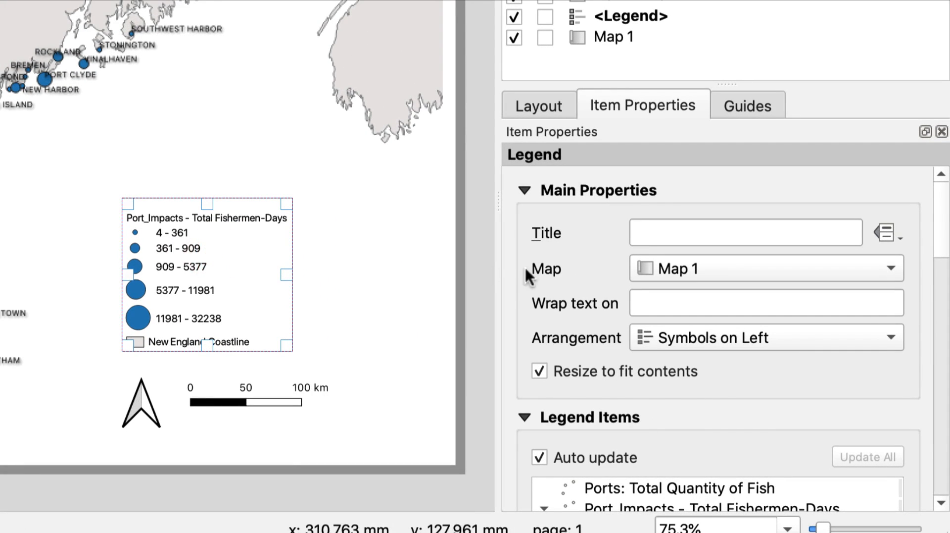
left_click(940, 215)
left_click_drag(940, 214, 936, 265)
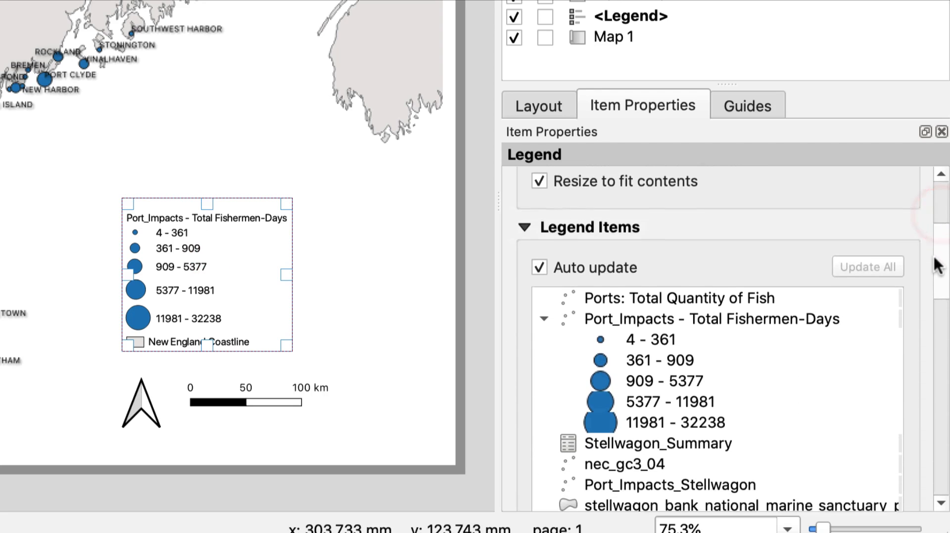
scroll(936, 270, "down", 1)
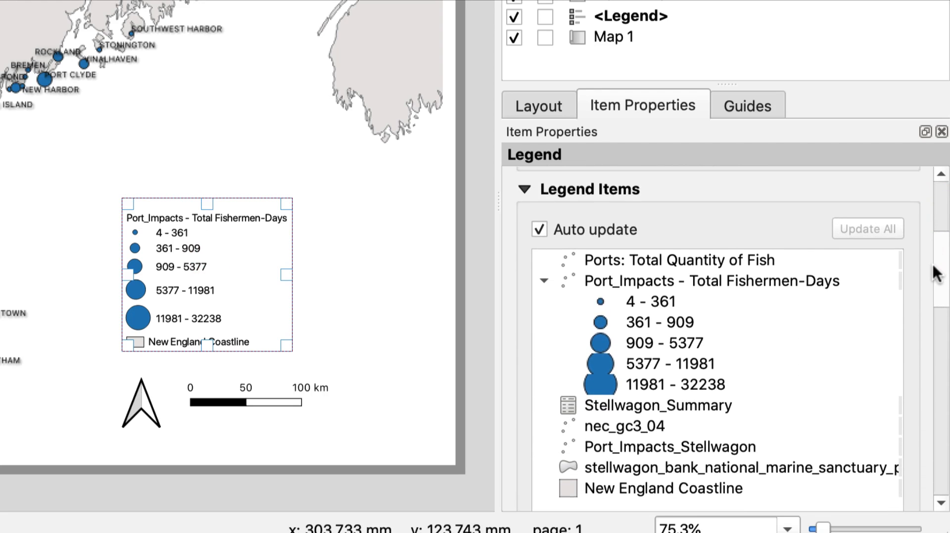
left_click(633, 274)
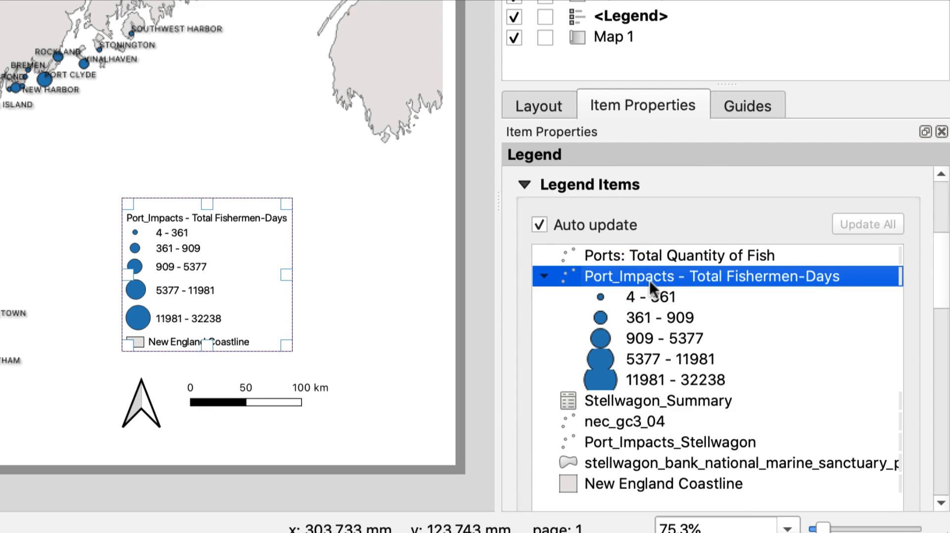
double_click(635, 277)
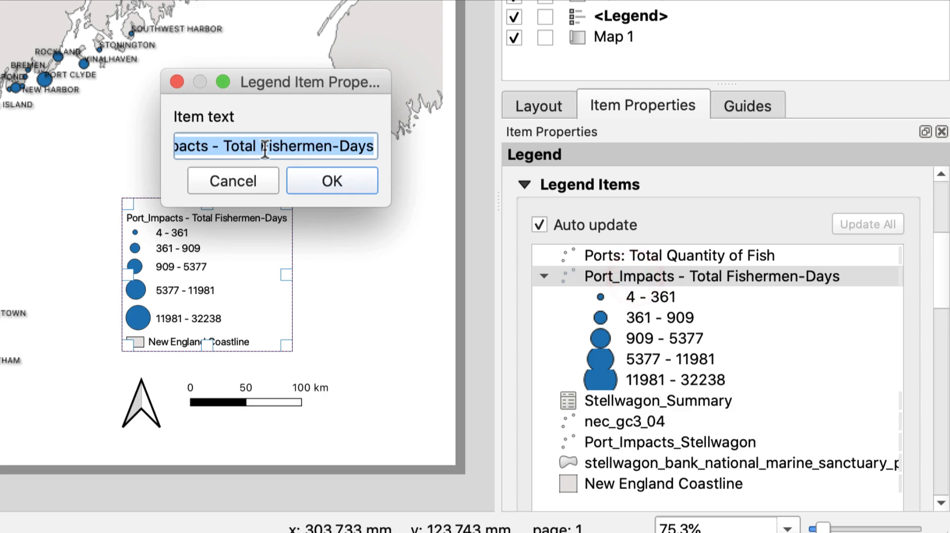
type("Ports")
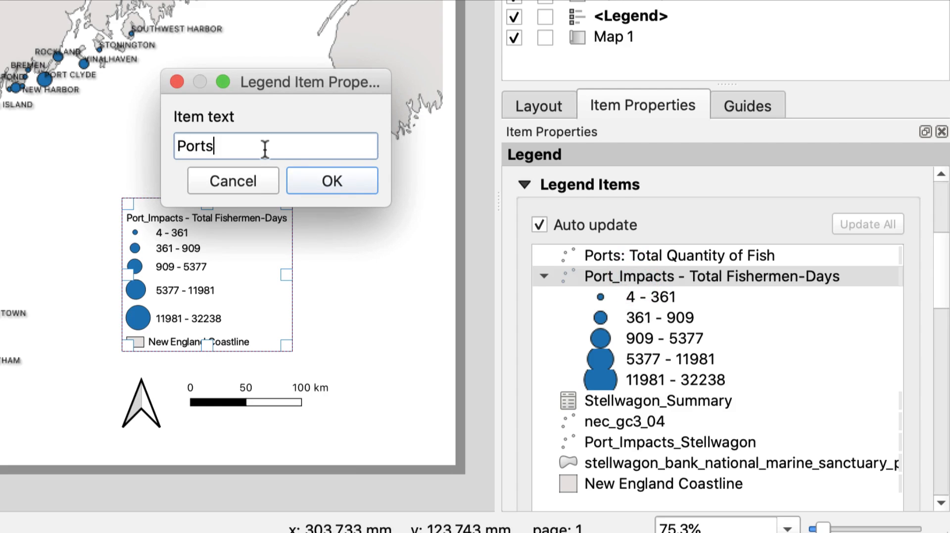
type(": Total Fishermen ")
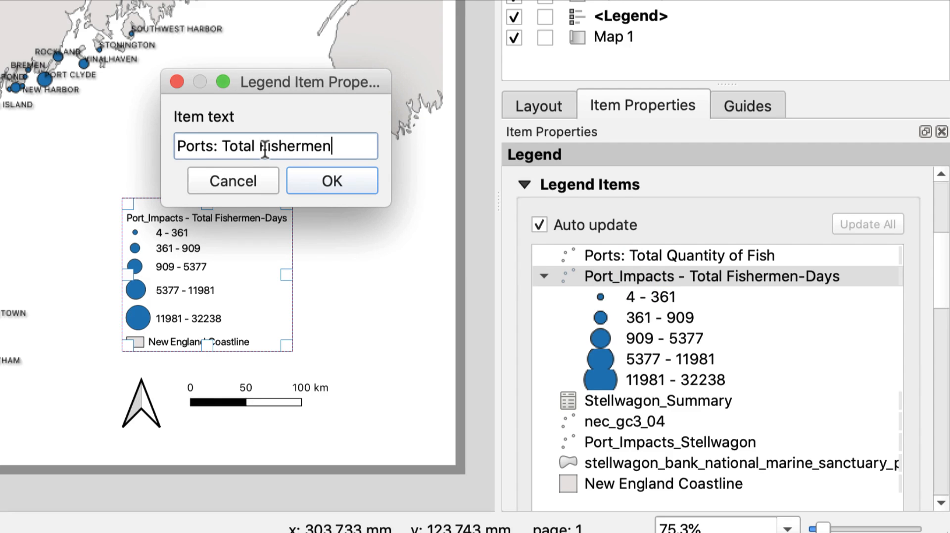
type("Days")
left_click(310, 182)
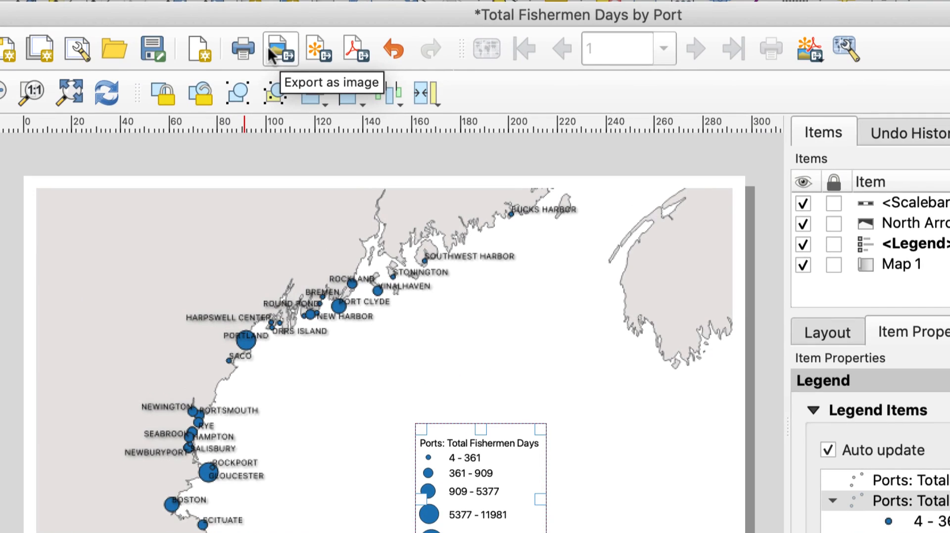
Step: Export the layout as the PNG image "Total Fishermen Days by Port" to the Critical GIS files folder at 300 dpi
left_click(276, 47)
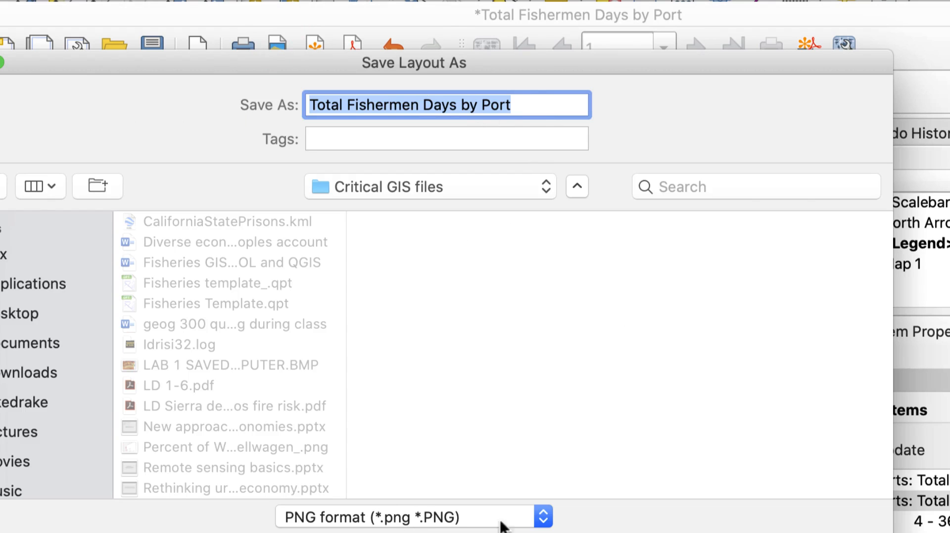
key("Return")
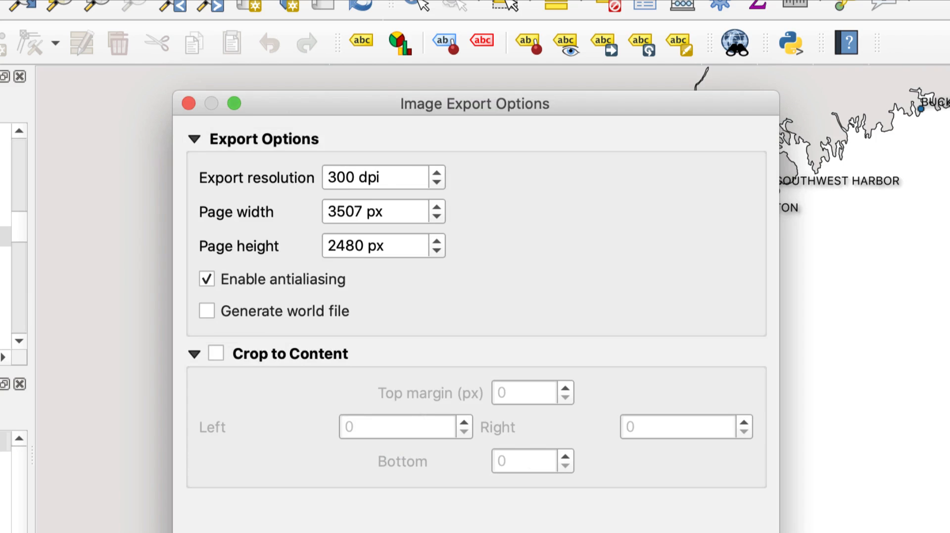
left_click(636, 452)
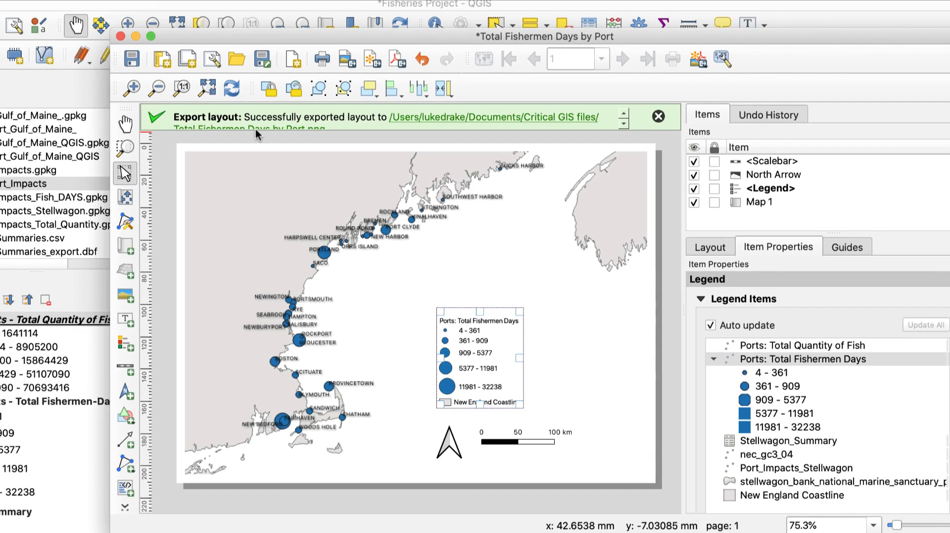
Step: Create a print layout titled "Percent of Work each Port does in Stellwagen" from the Fisheries template.qpt file
left_click(214, 60)
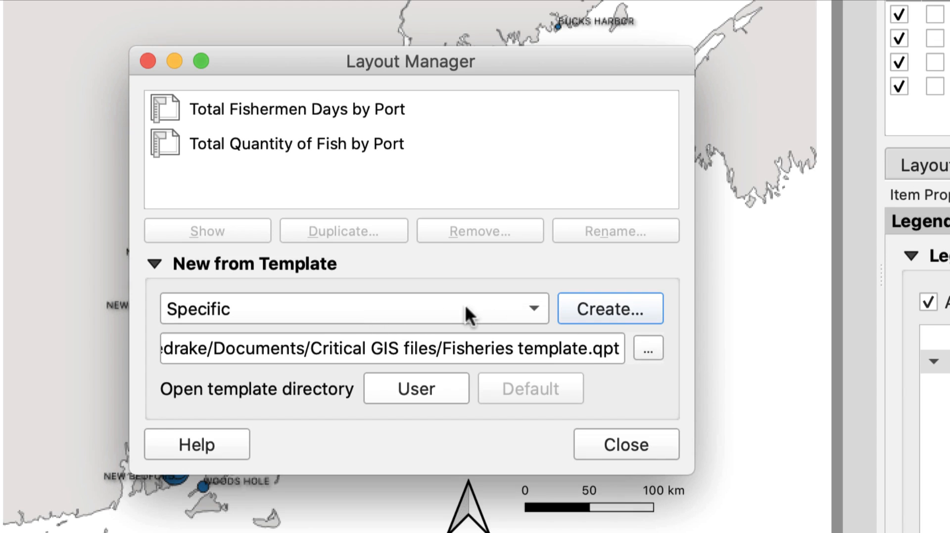
left_click(596, 307)
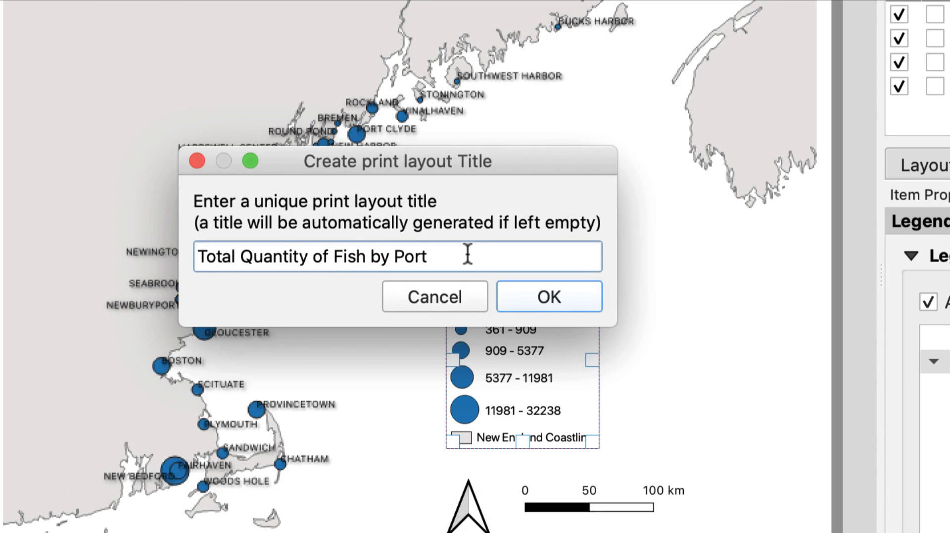
left_click_drag(467, 254, 197, 255)
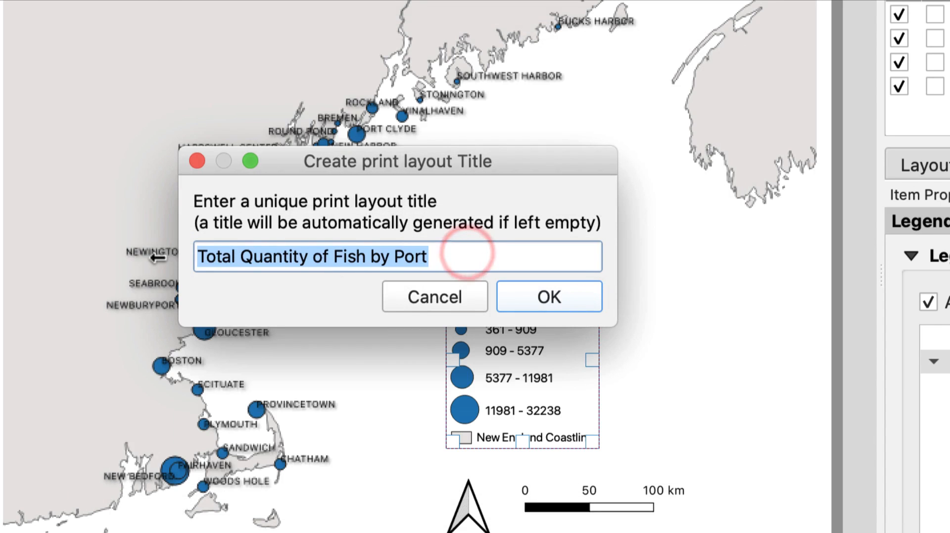
type("Percent")
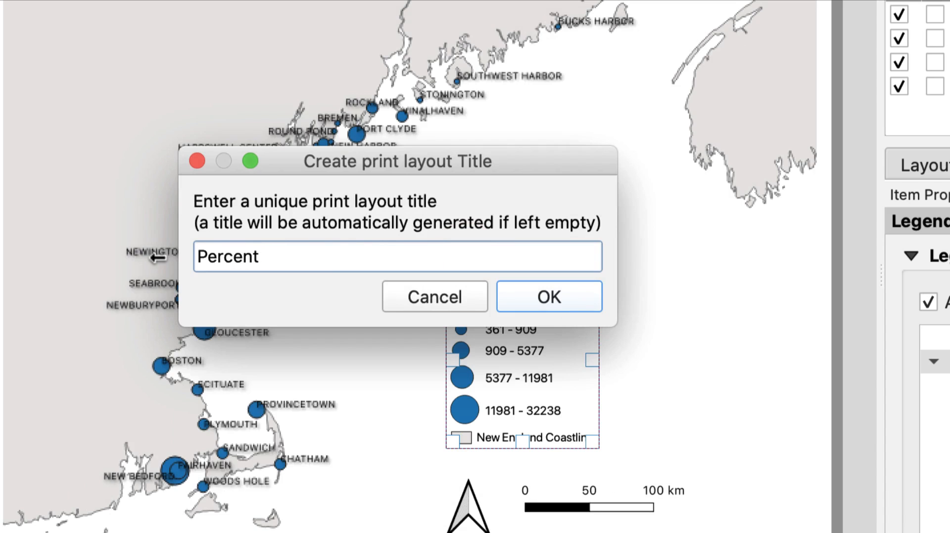
type(" of Work each Port ")
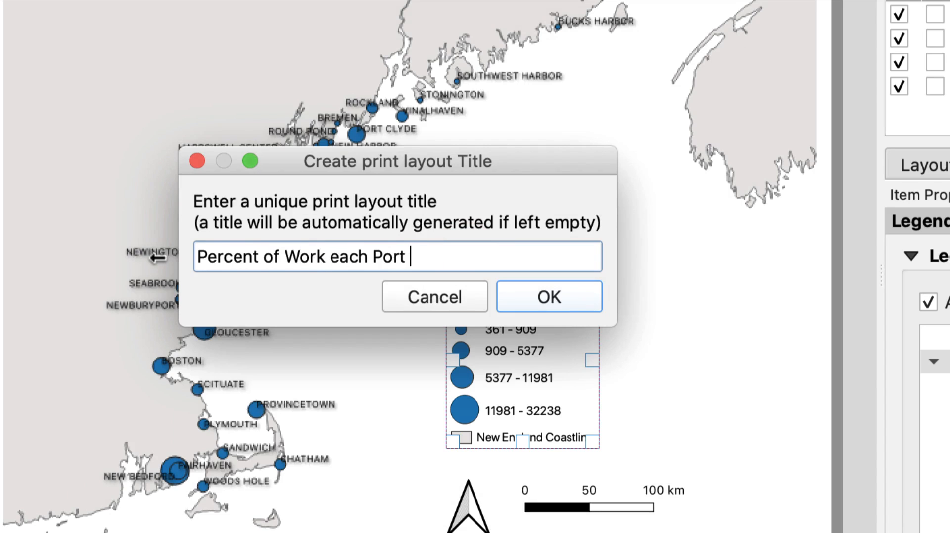
type("does in Stellwag")
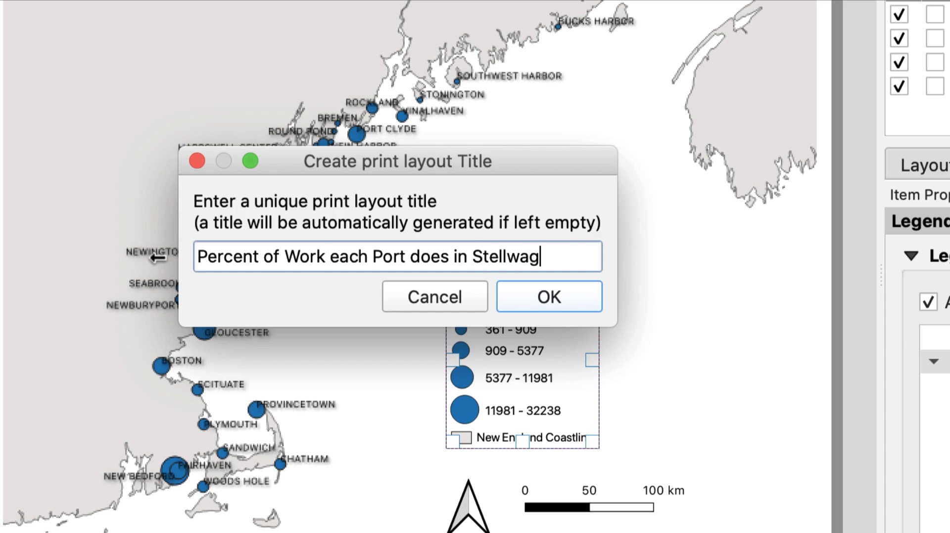
type("en")
left_click(525, 295)
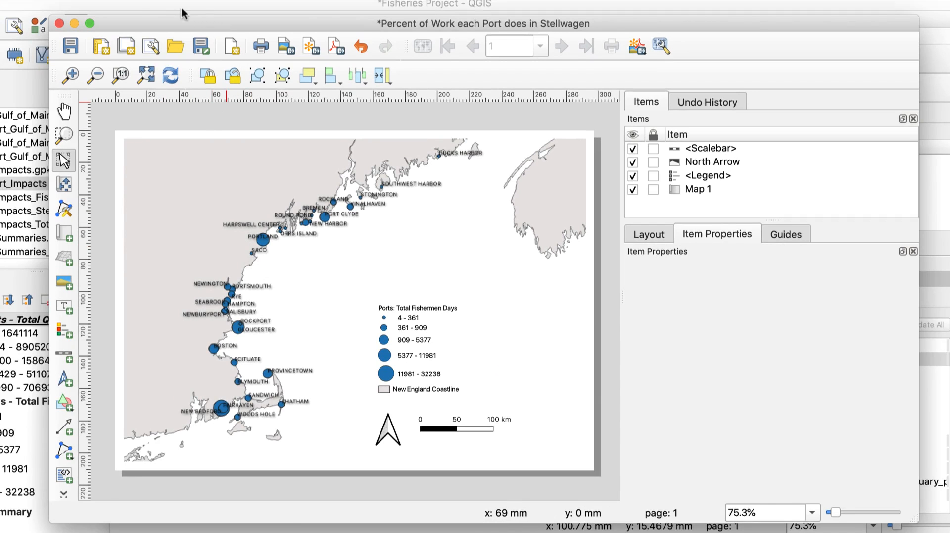
Step: In the main project, hide the Total Fishermen-Days layer and show the Port_Impacts_Stellwagon layer
left_click(94, 7)
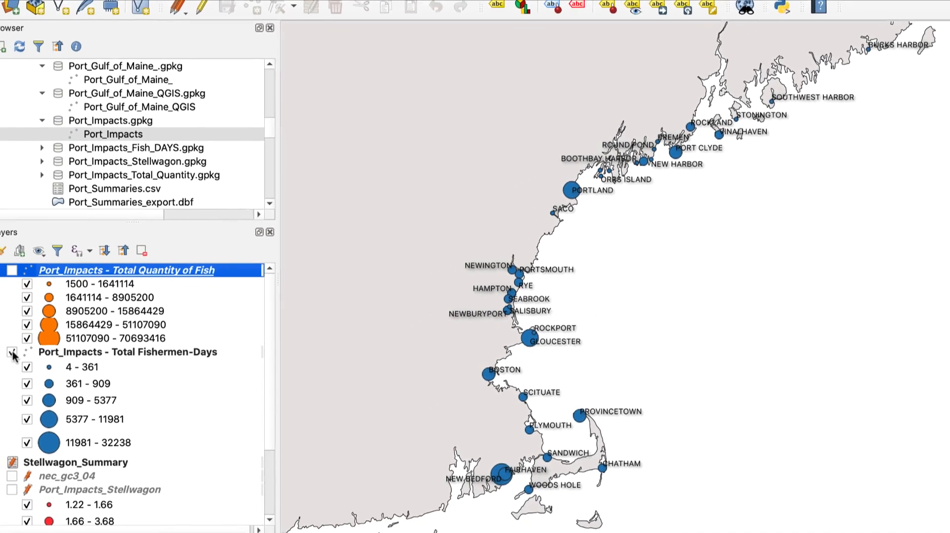
left_click(23, 346)
scroll(24, 348, "down", 4)
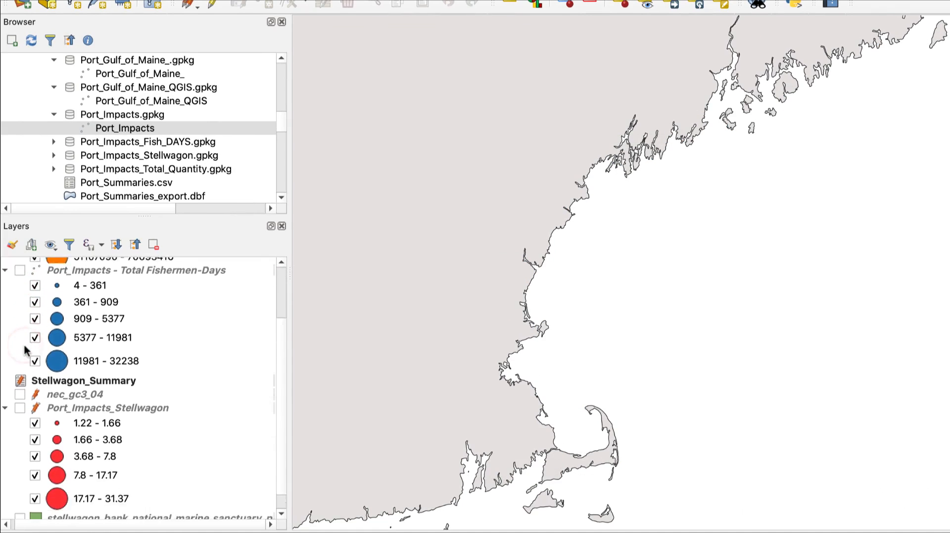
left_click(24, 388)
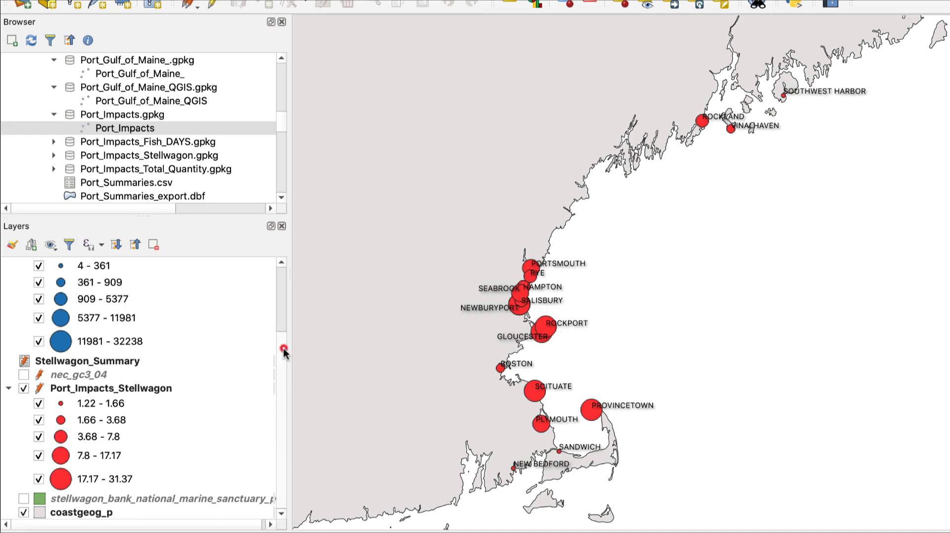
left_click_drag(283, 346, 284, 273)
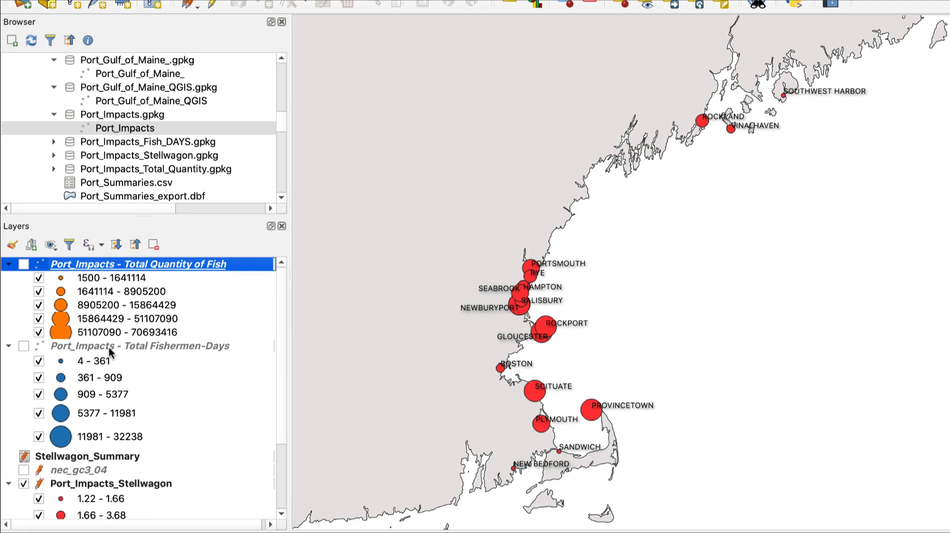
left_click(283, 374)
scroll(282, 435, "down", 2)
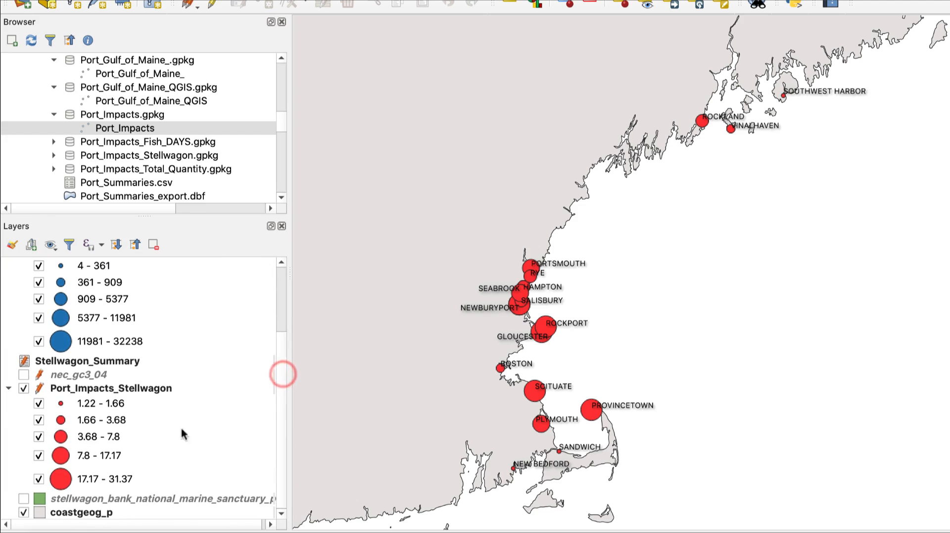
left_click(122, 388)
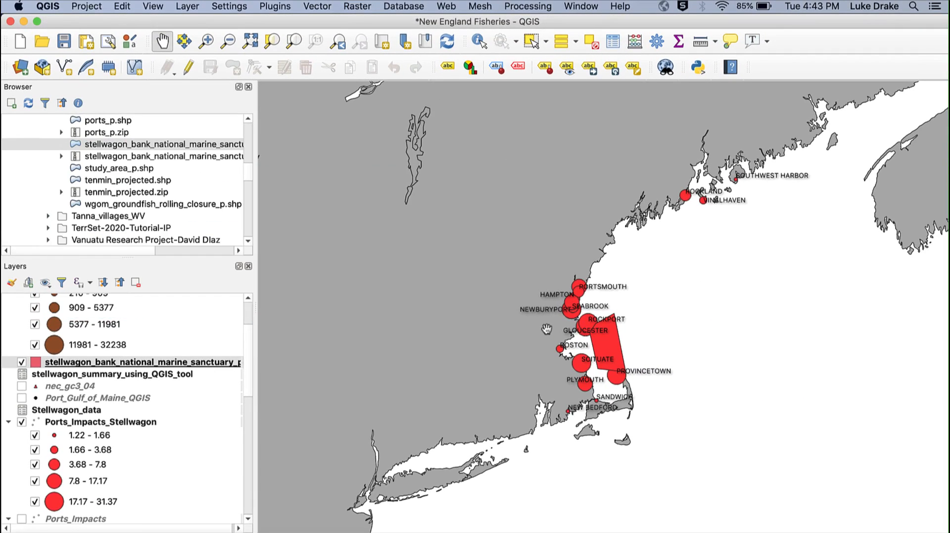
Step: Open the symbology properties of the stellwagon_bank_national_marine_sanctuary_p layer and apply the "outline blue" fill preset
left_click(88, 364)
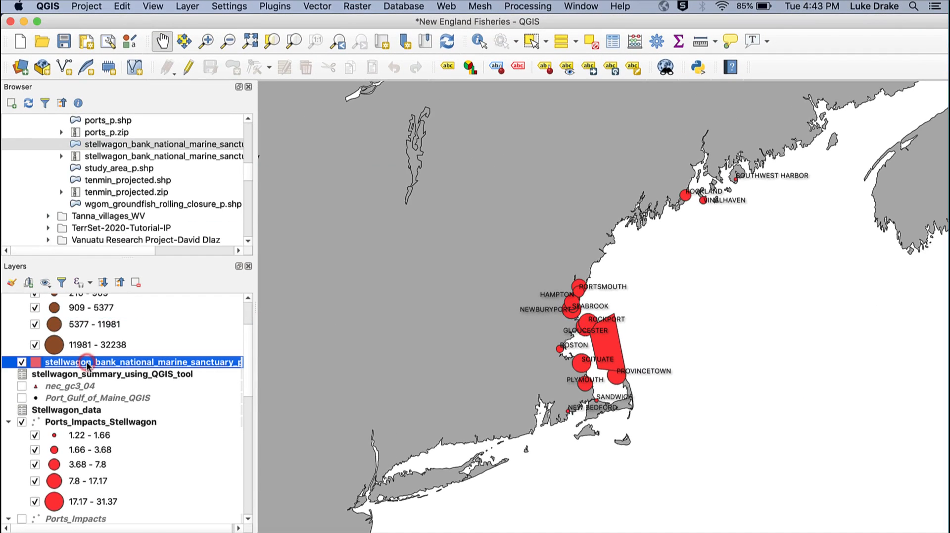
right_click(88, 365)
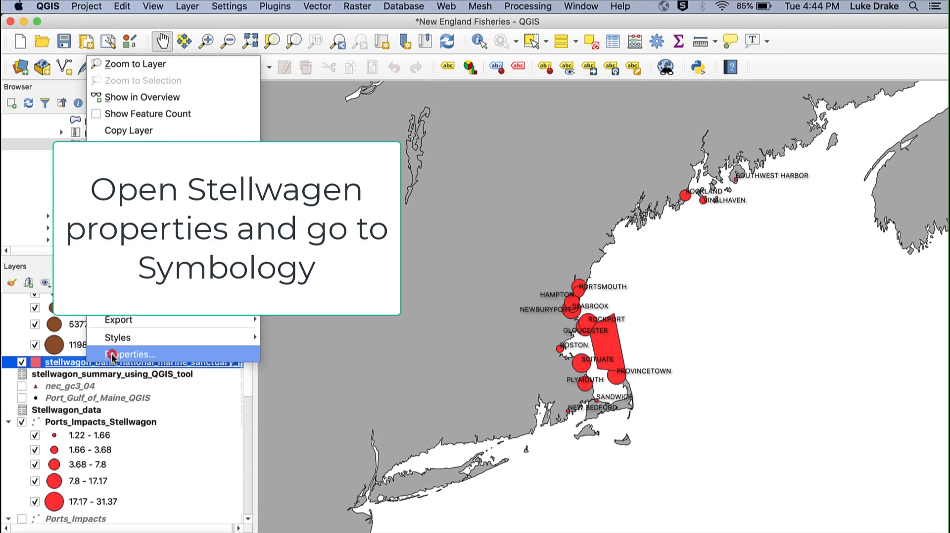
left_click(112, 355)
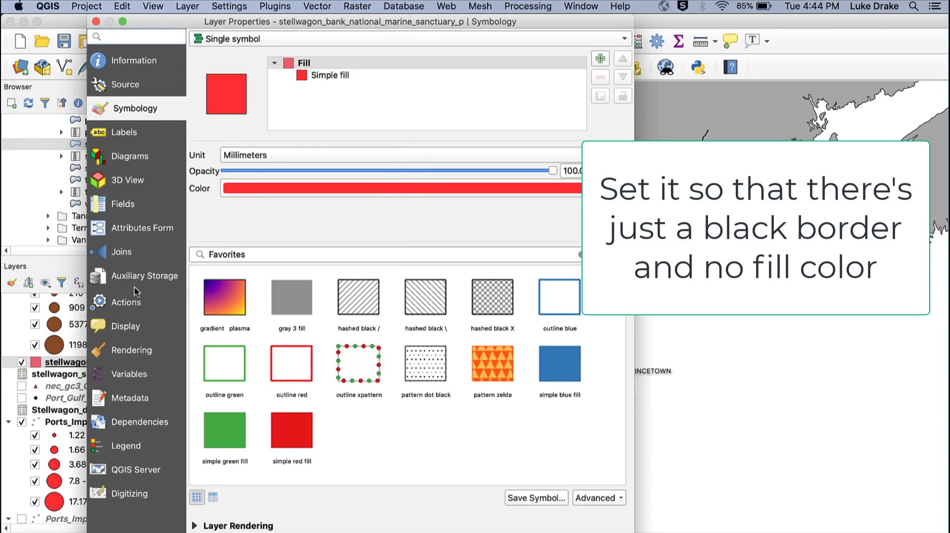
left_click(135, 113)
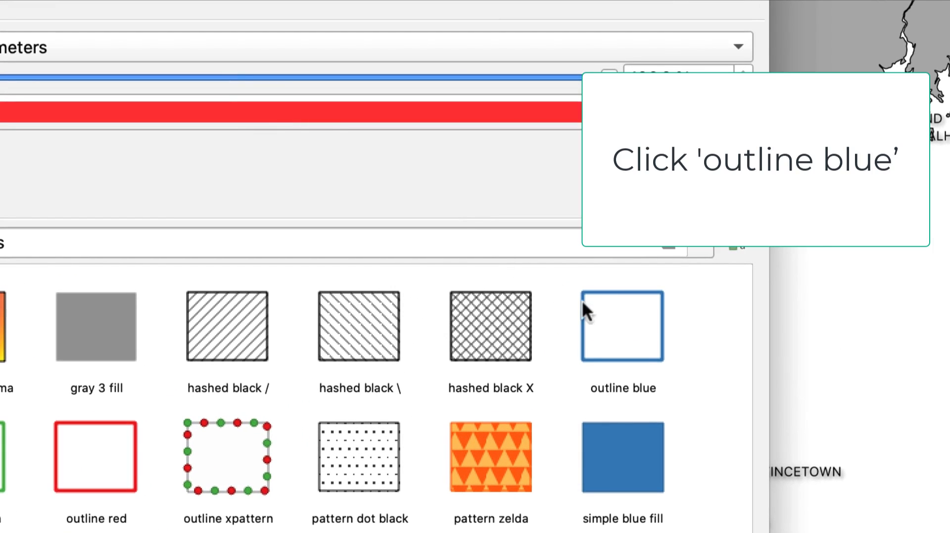
left_click(627, 318)
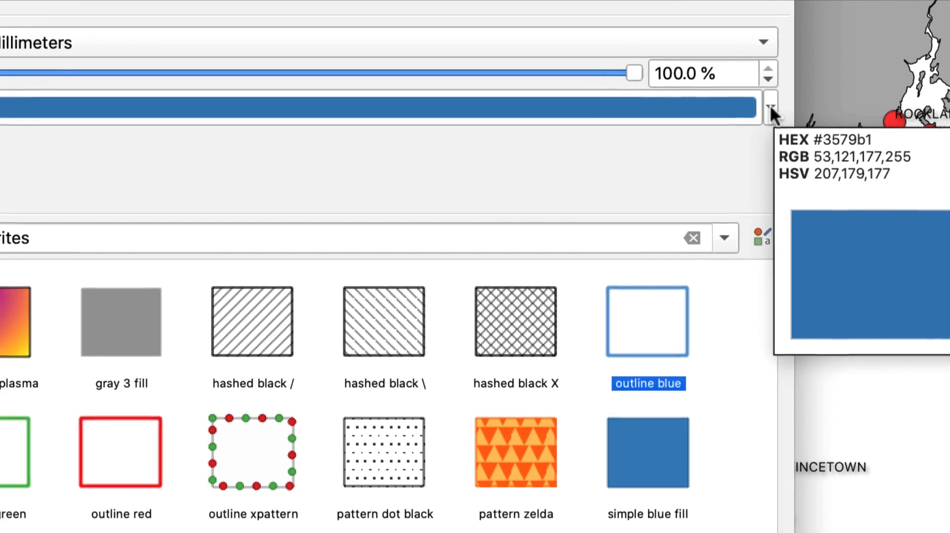
Step: Set the sanctuary outline's colour to black from the standard colours and apply the layer properties
left_click(745, 111)
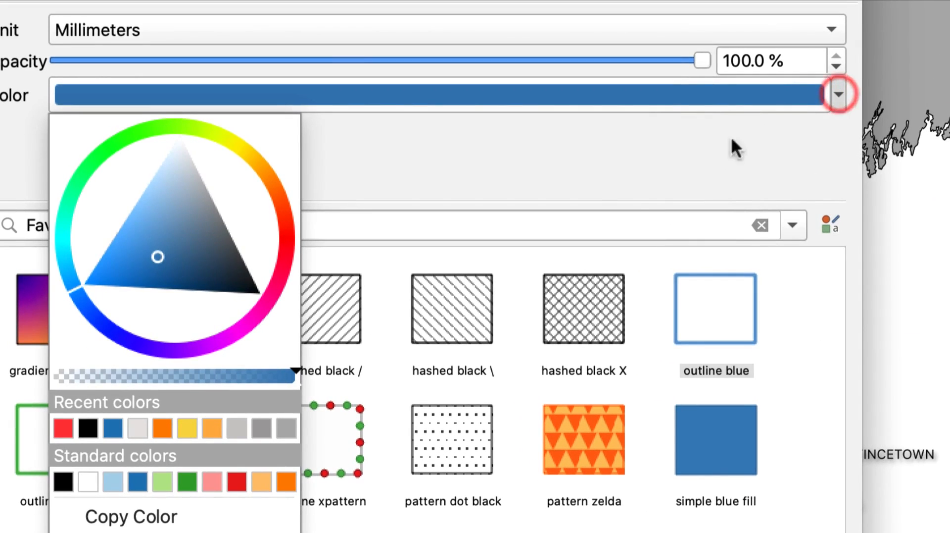
left_click(64, 479)
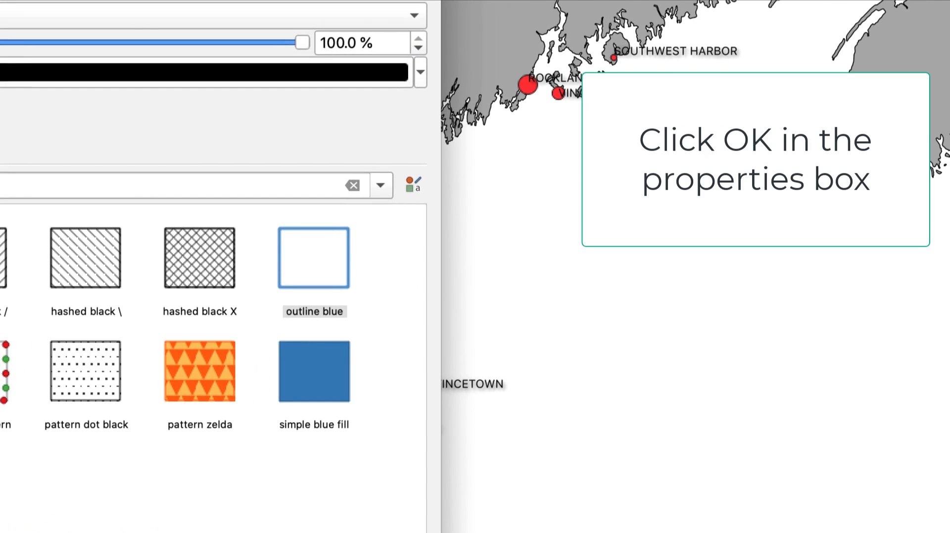
left_click(391, 531)
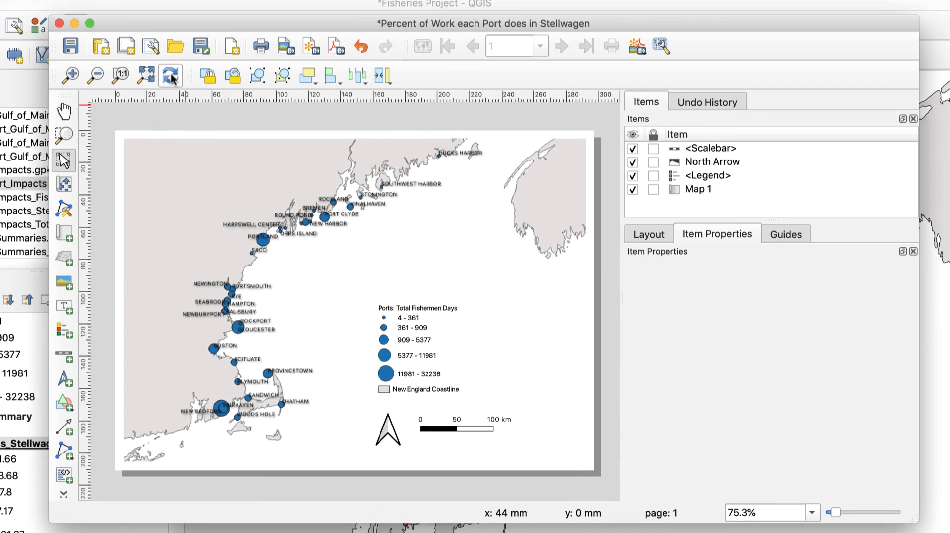
Step: Refresh the Stellwagen layout and rename the Port_Impacts_Stellwagon legend entry to "Percentage of Fishermen Days Worked in Stellwagen"
left_click(170, 75)
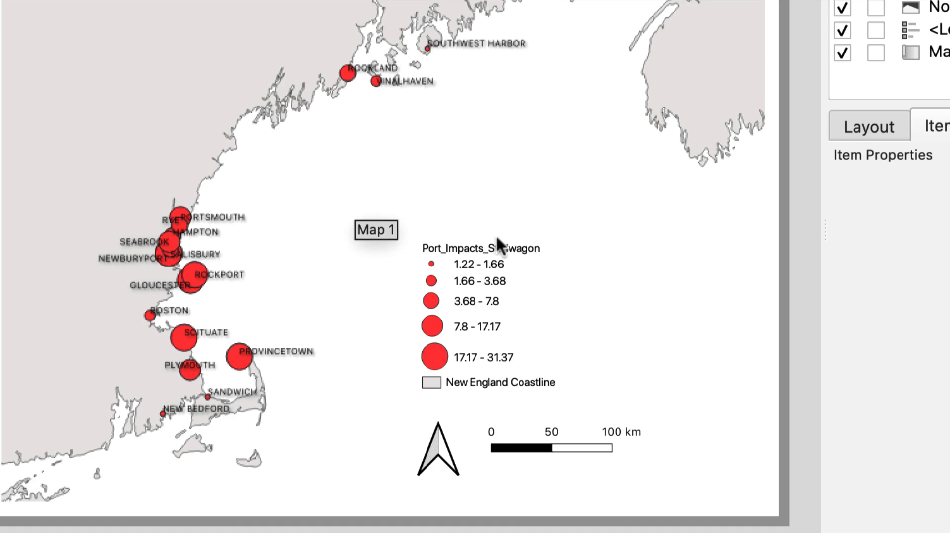
left_click(478, 286)
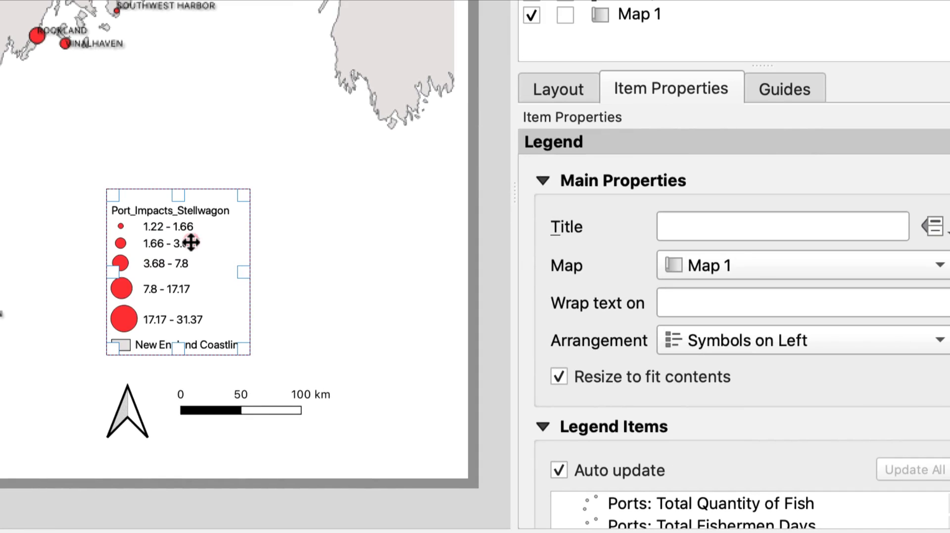
left_click(191, 243)
scroll(773, 297, "down", 10)
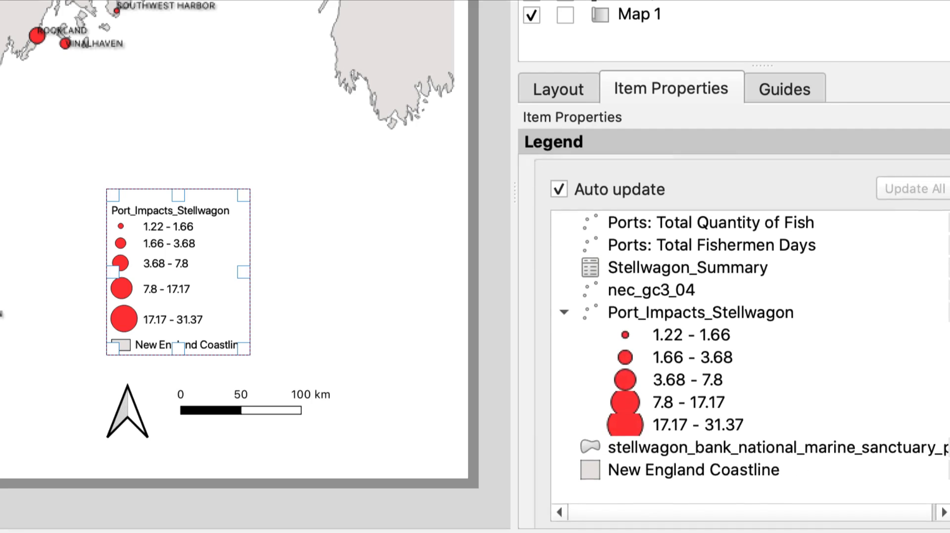
double_click(658, 278)
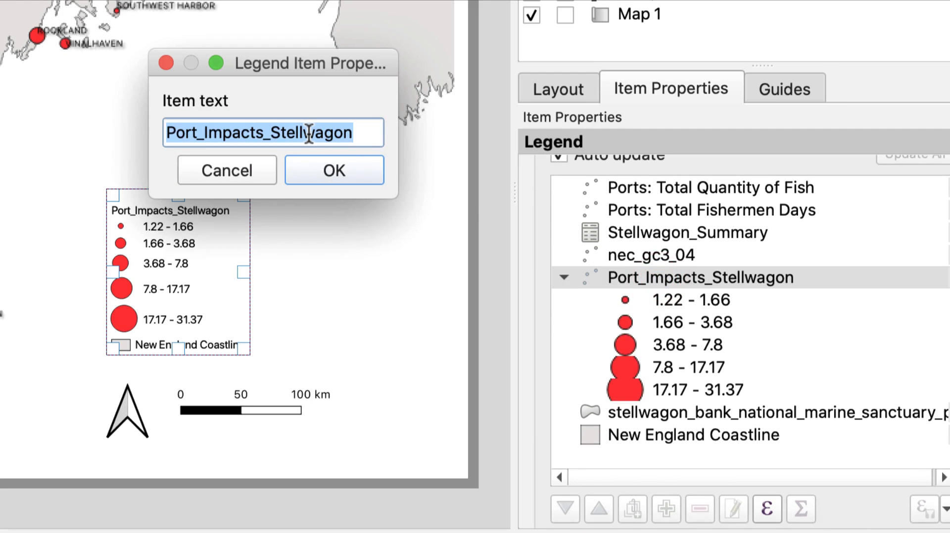
type("Percentage ")
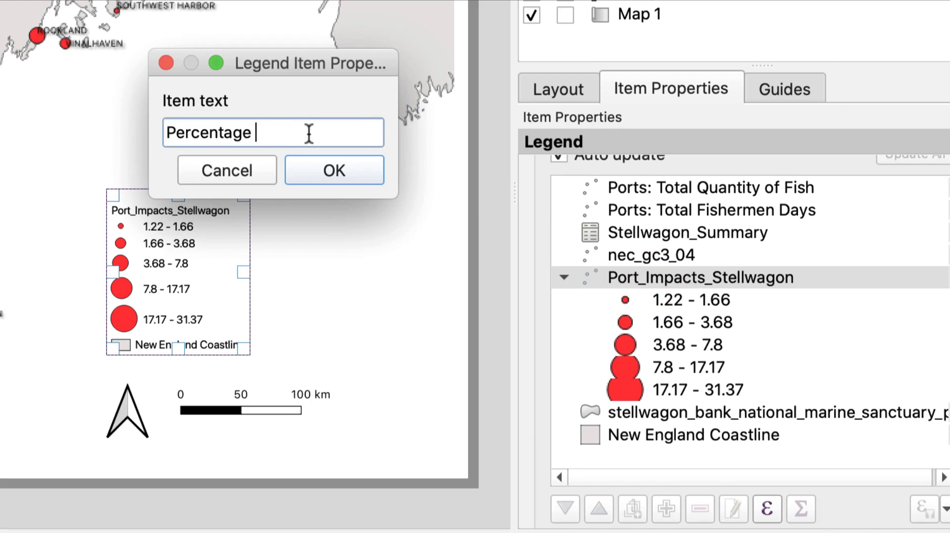
type("of Fishermen ")
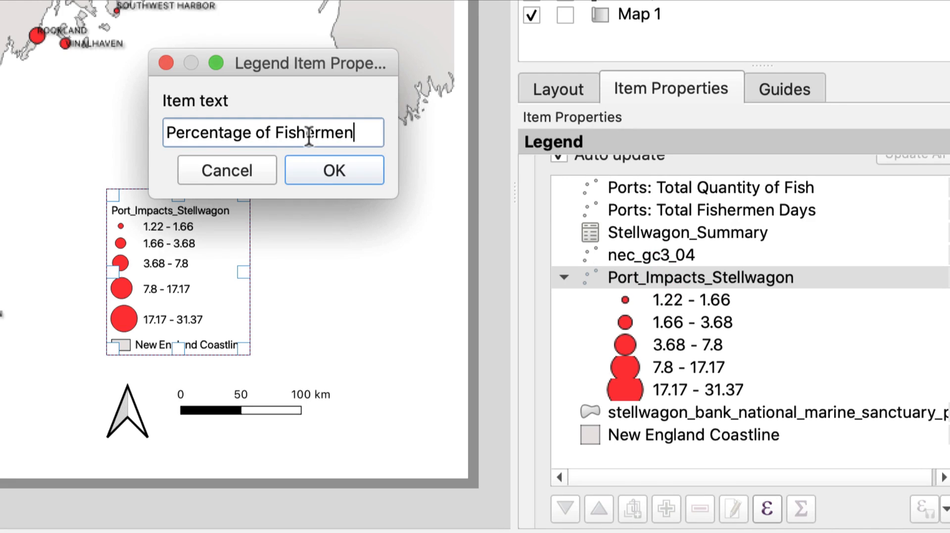
type("Days ")
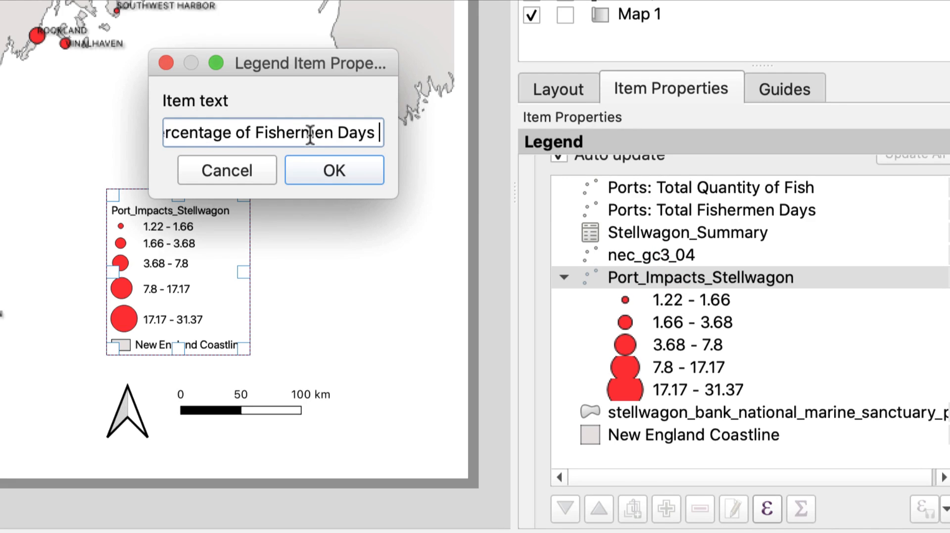
type("Worked in Stellwagen")
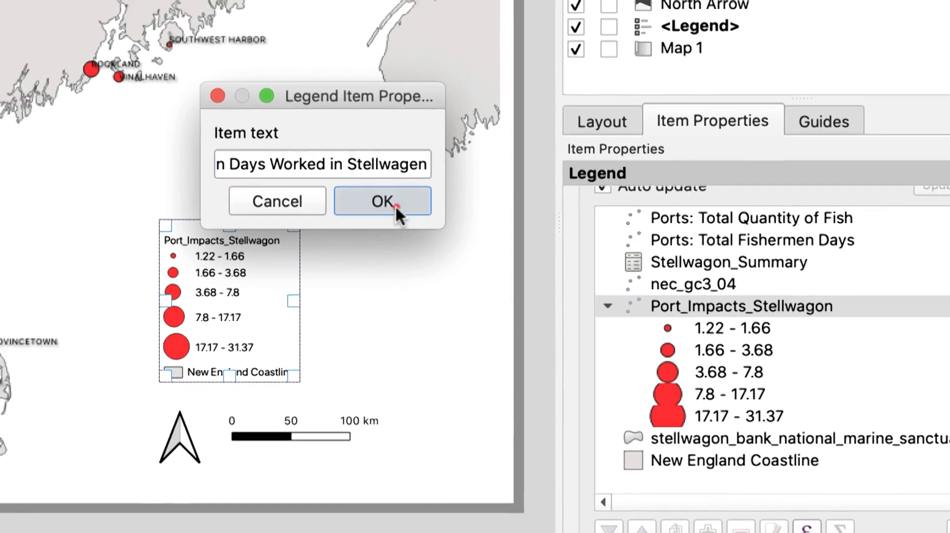
left_click(334, 171)
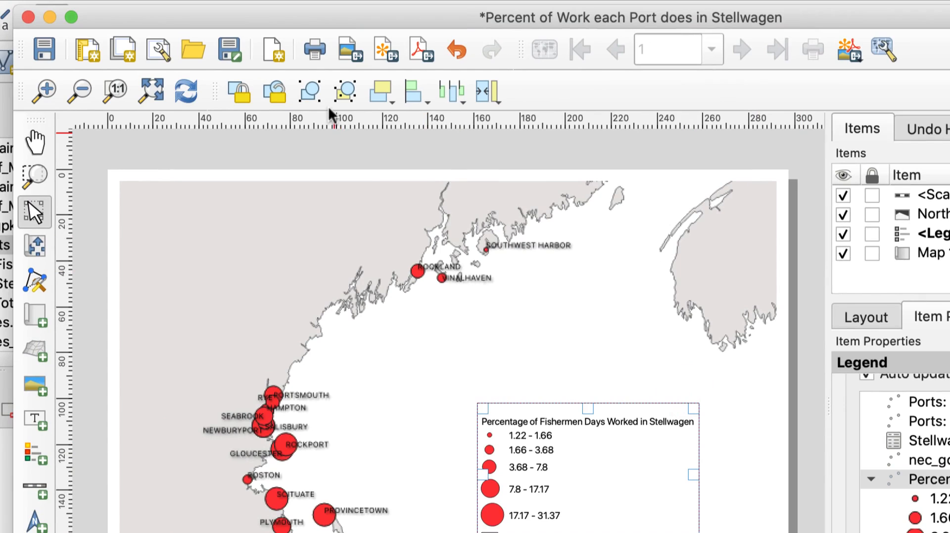
Step: Export the layout as the PNG "Percent of Work each Port does in Stellwagen" to the Critical GIS files folder at 300 dpi and save the project
left_click(349, 51)
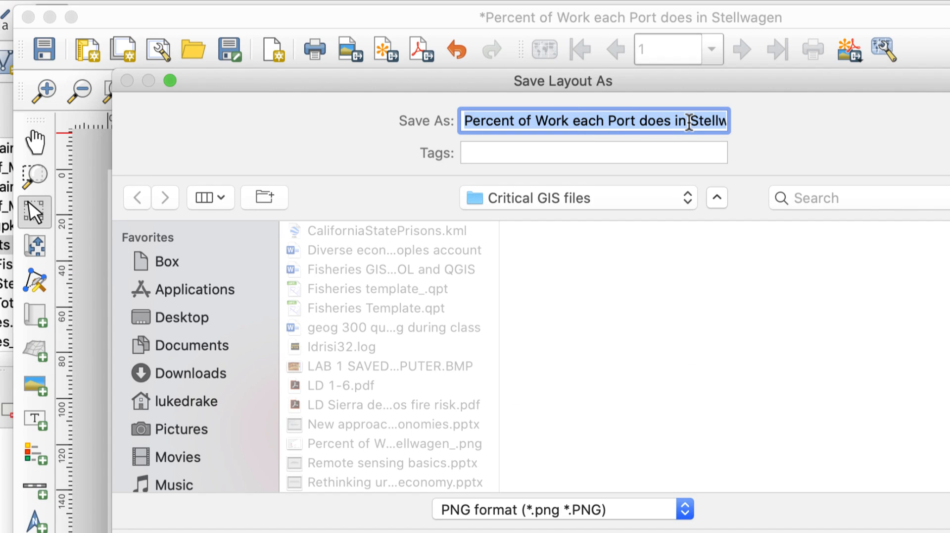
left_click(945, 531)
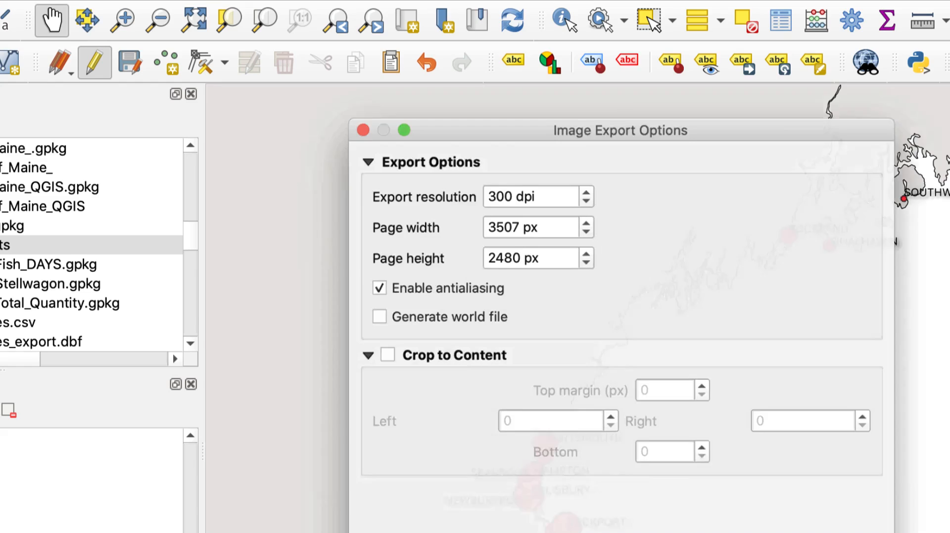
key("Return")
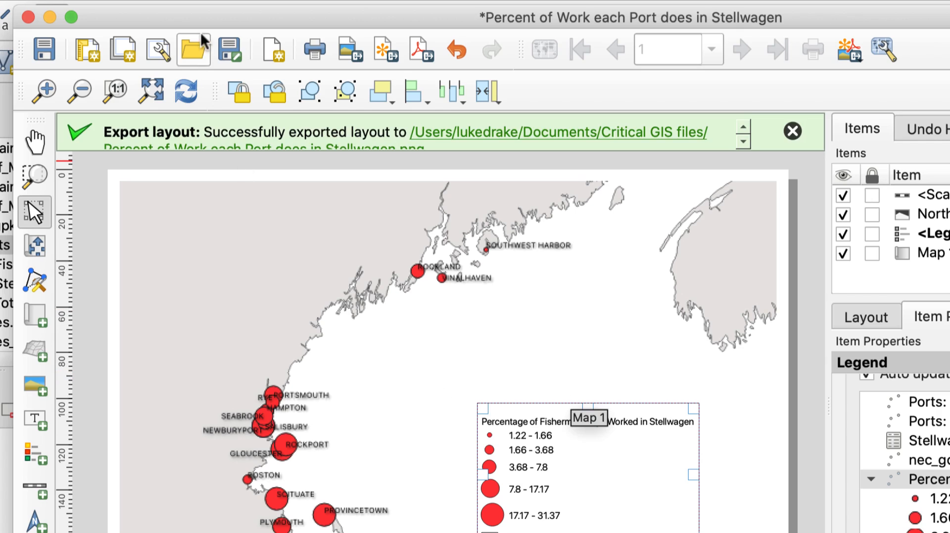
left_click(42, 46)
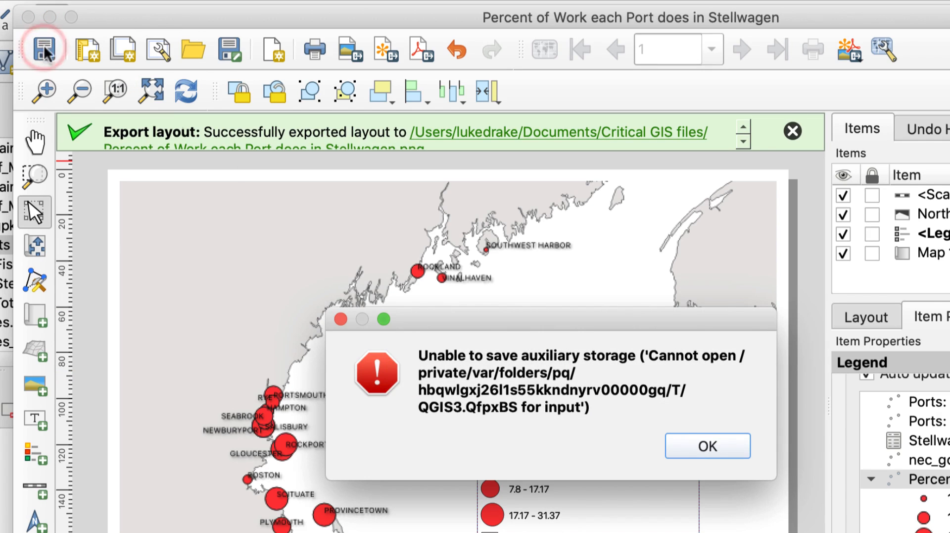
left_click(698, 446)
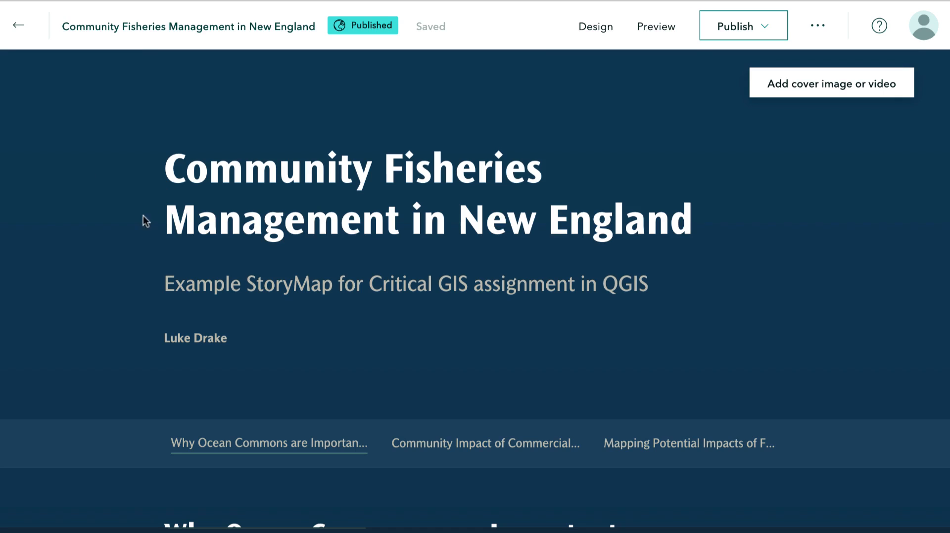
Step: In ArcGIS StoryMaps, review the "Community Fisheries Management in New England" story from its title through the commercial fishing instructions
scroll(145, 237, "down", 2)
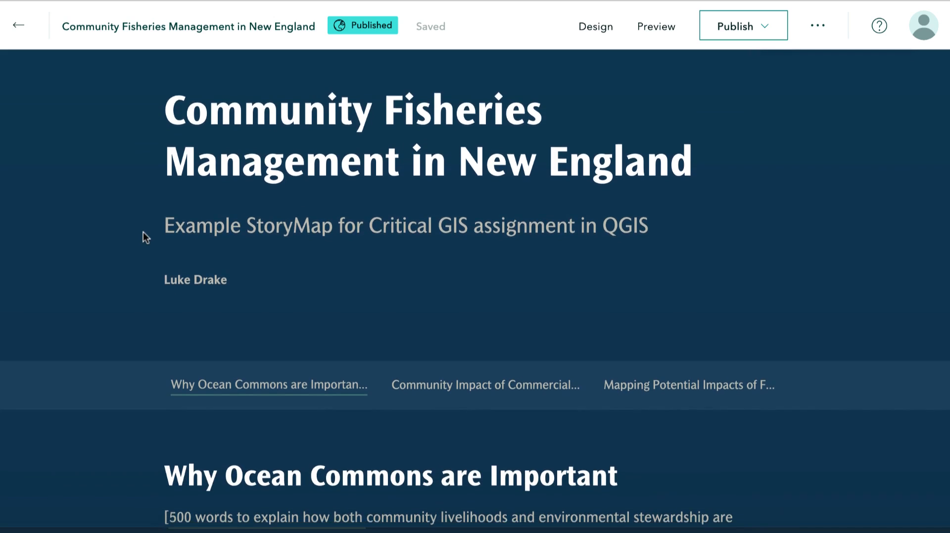
scroll(145, 234, "down", 10)
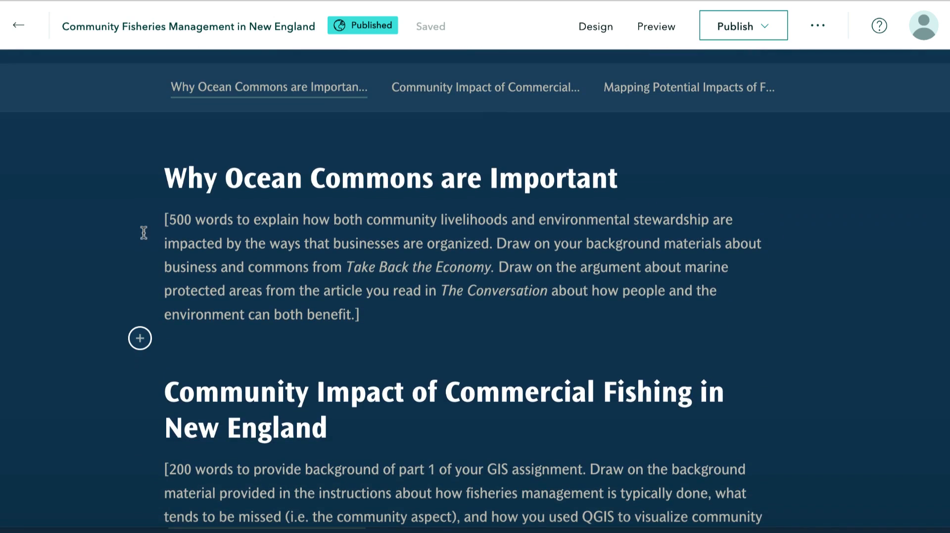
scroll(124, 213, "down", 3)
scroll(125, 213, "down", 3)
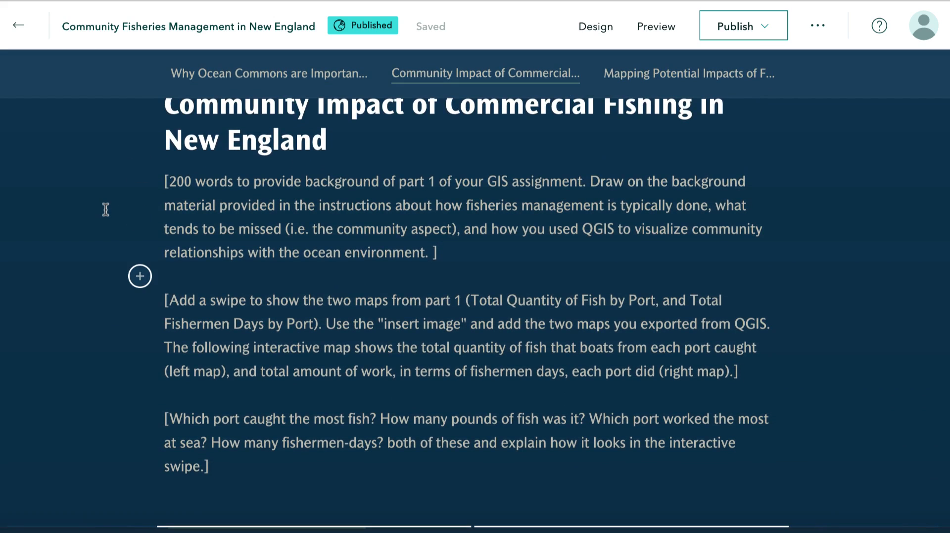
scroll(105, 209, "down", 10)
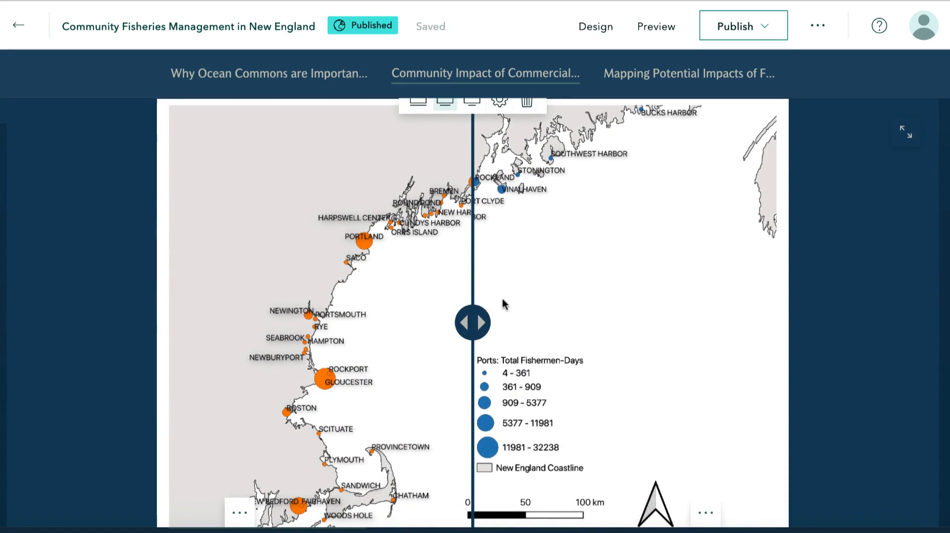
Step: Compare the Total Quantity of Fish and Total Fishermen-Days maps by moving the swipe divider across both sides
left_click_drag(474, 322, 704, 258)
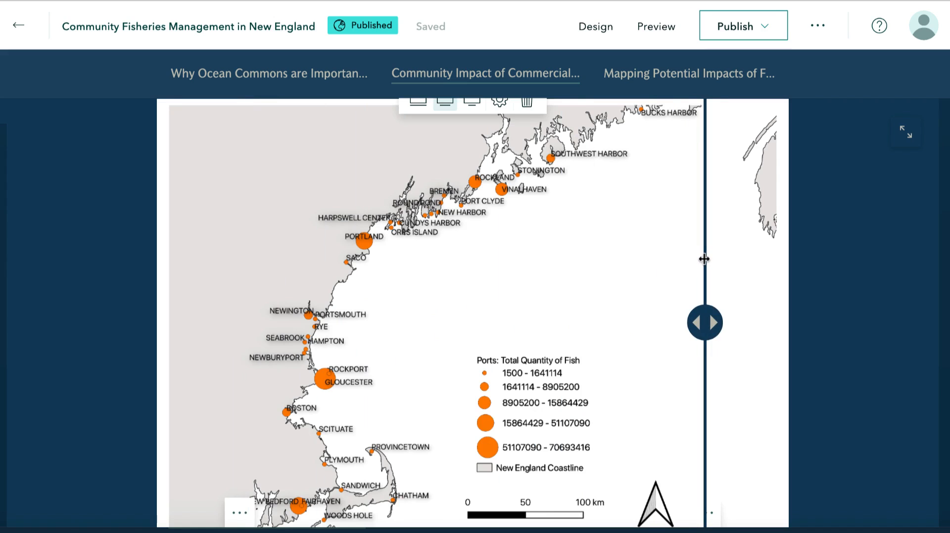
left_click_drag(704, 259, 227, 289)
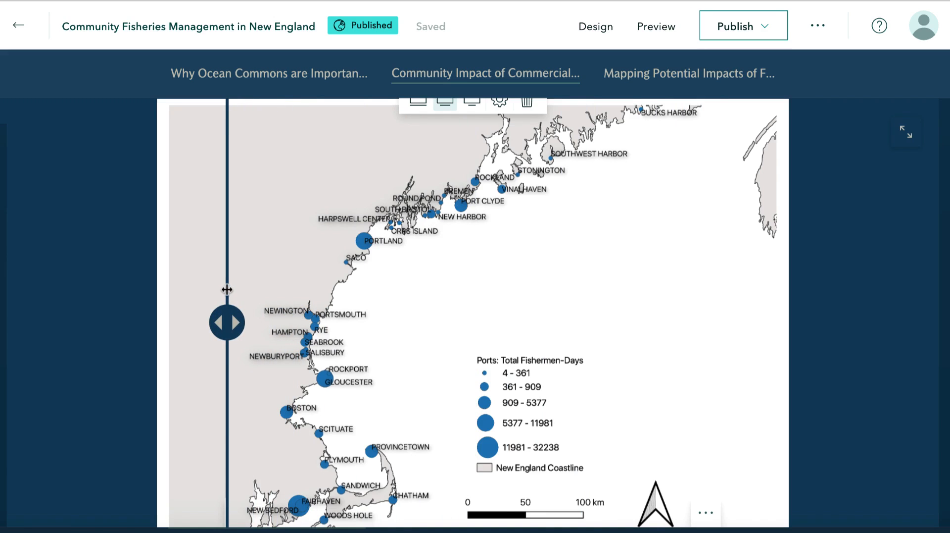
left_click_drag(226, 289, 488, 319)
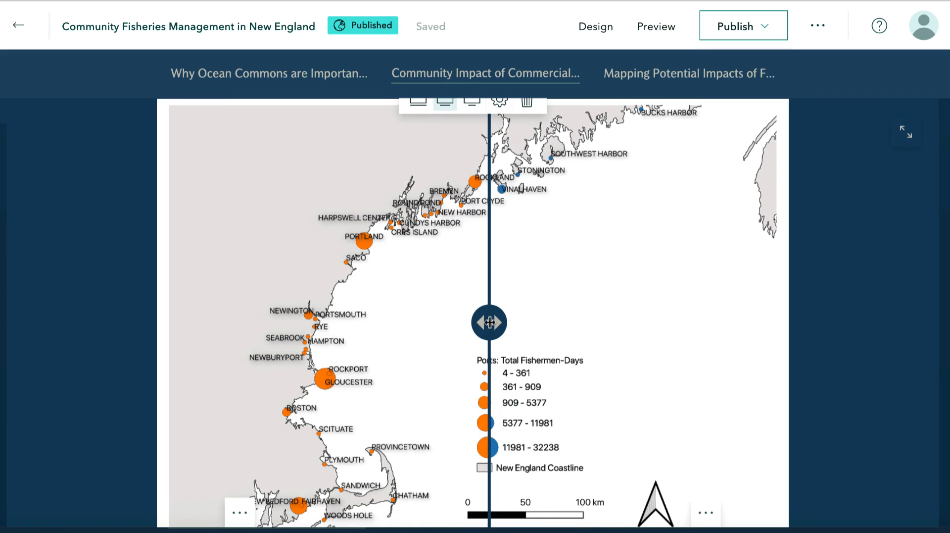
mouse_move(489, 321)
left_mouse_down()
mouse_move(626, 321)
mouse_move(414, 332)
mouse_move(535, 333)
mouse_move(465, 340)
mouse_move(495, 334)
left_mouse_up()
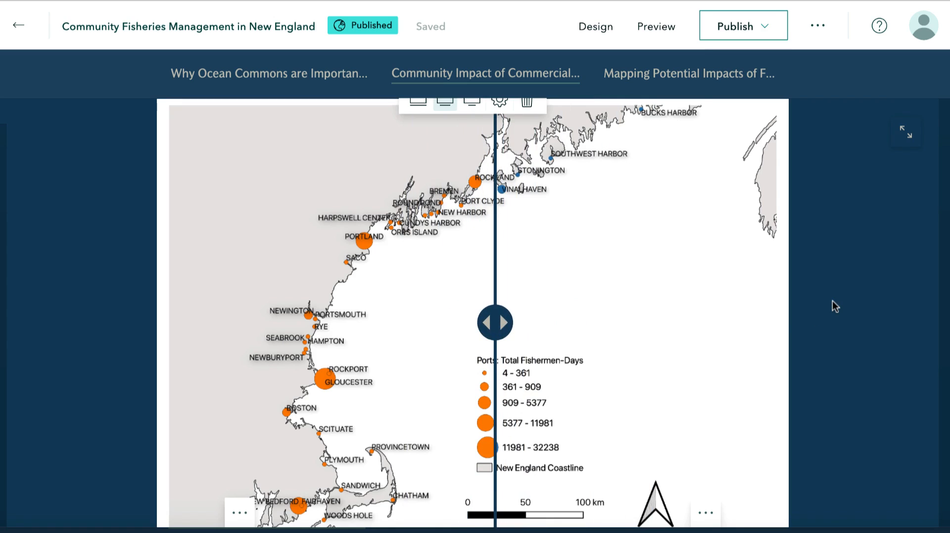
scroll(833, 301, "up", 1)
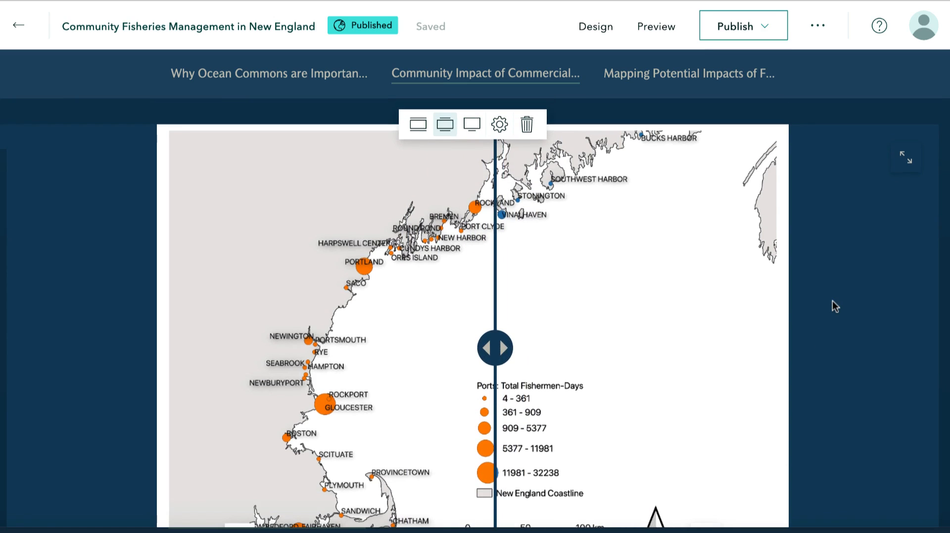
left_click_drag(497, 348, 496, 348)
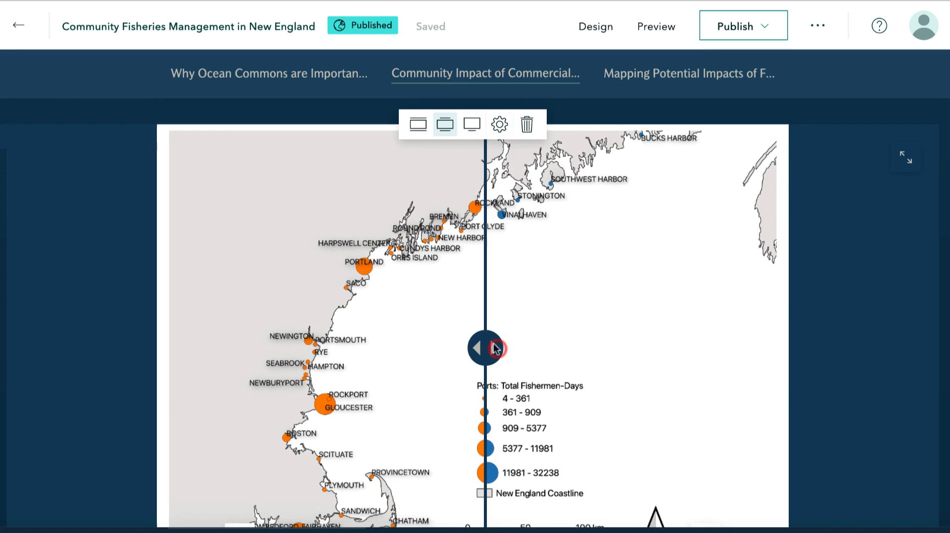
Step: Examine the "Mapping Potential Impacts of Fishing Closures" section and its Stellwagen map, rechecking the swipe instructions in the previous section
scroll(867, 287, "down", 10)
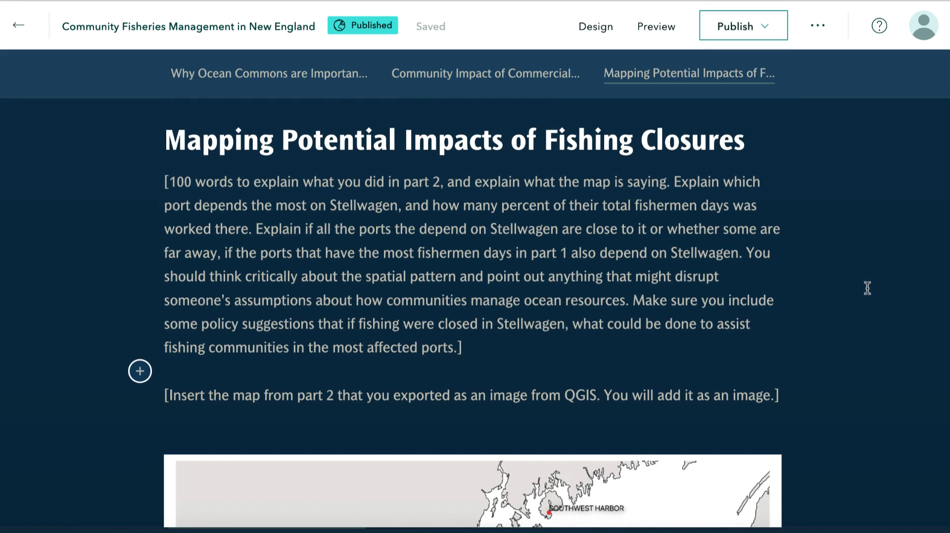
scroll(868, 288, "down", 1)
scroll(867, 288, "up", 1)
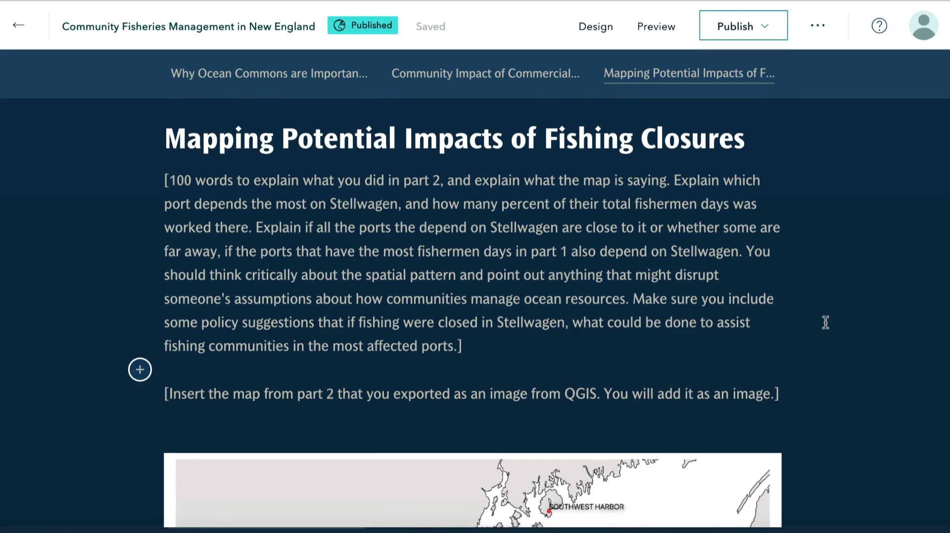
scroll(825, 322, "up", 15)
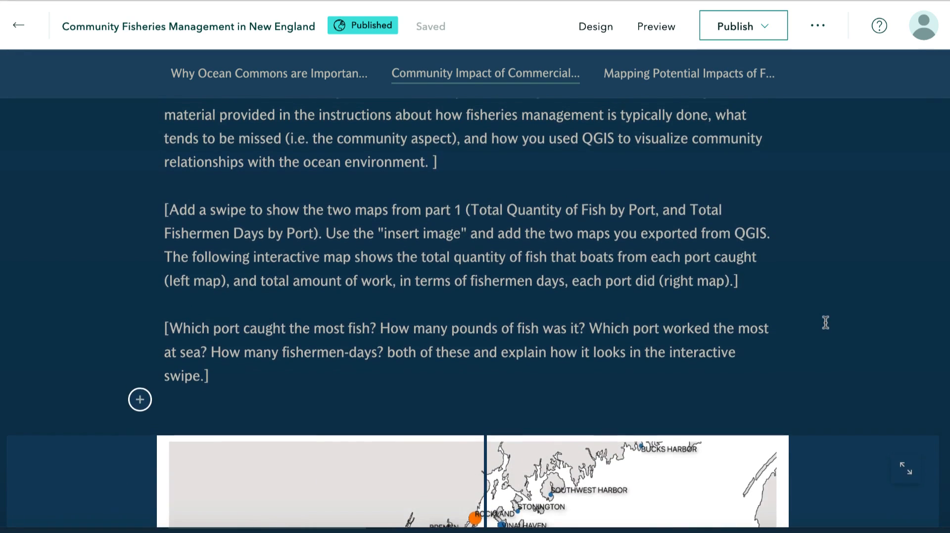
scroll(825, 322, "up", 1)
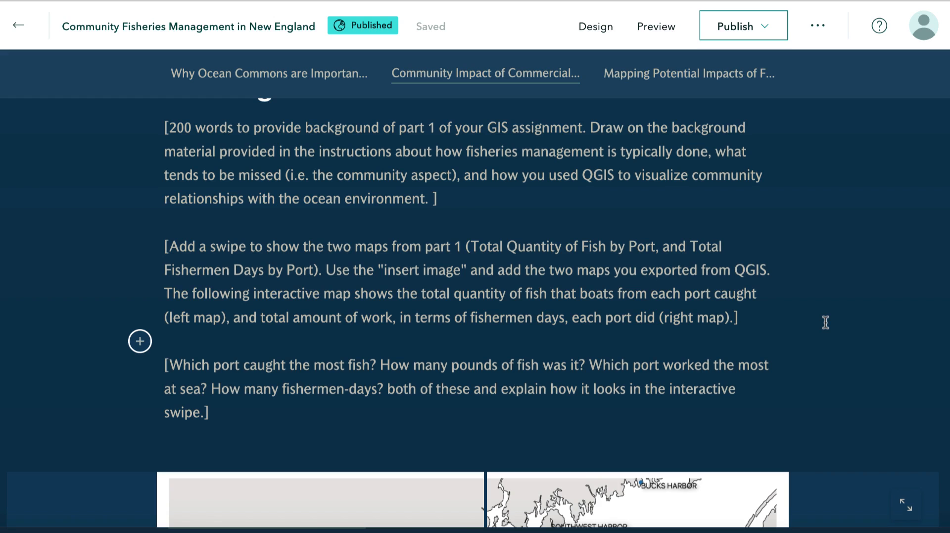
scroll(826, 322, "down", 15)
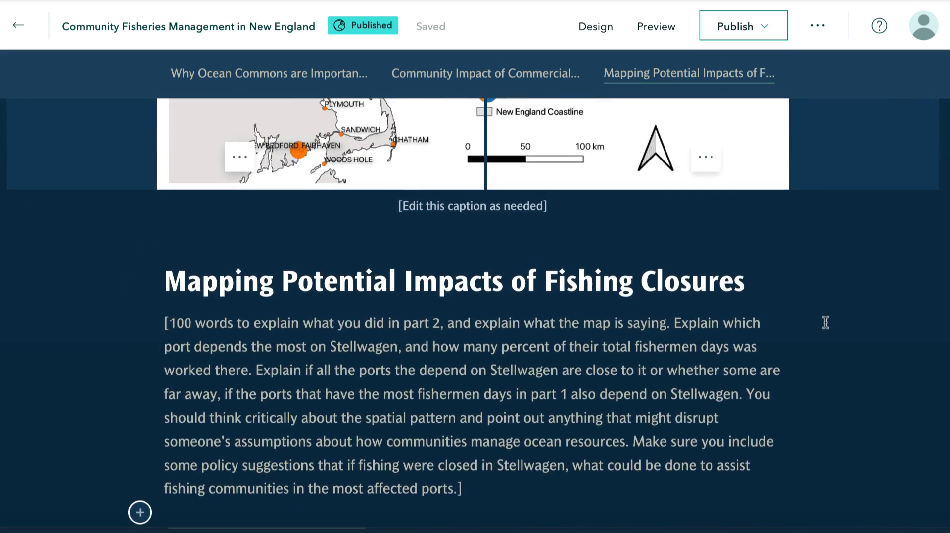
scroll(825, 322, "down", 10)
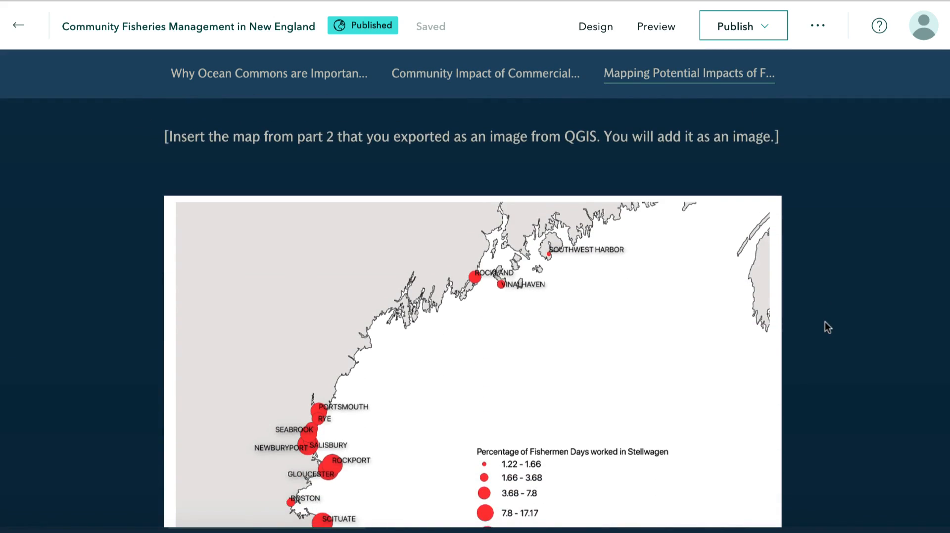
scroll(824, 322, "down", 3)
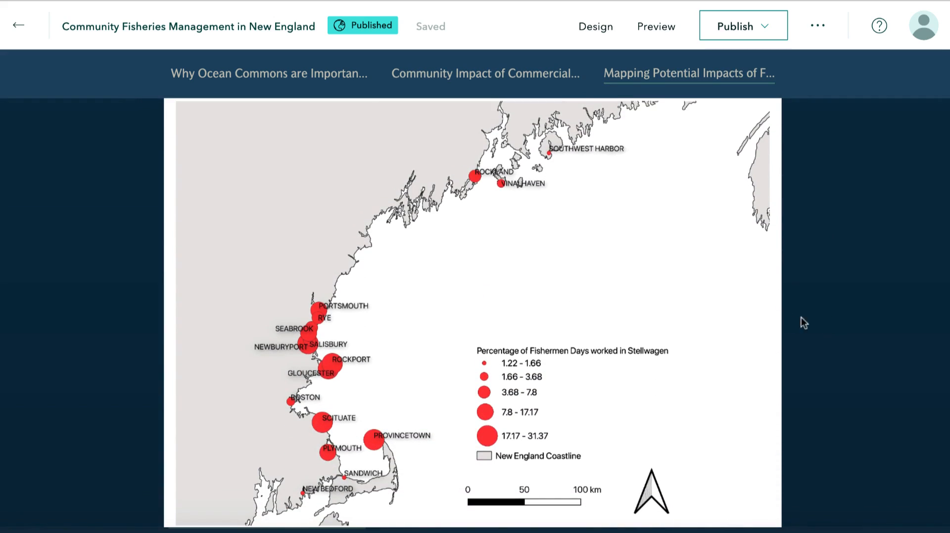
scroll(833, 321, "up", 1)
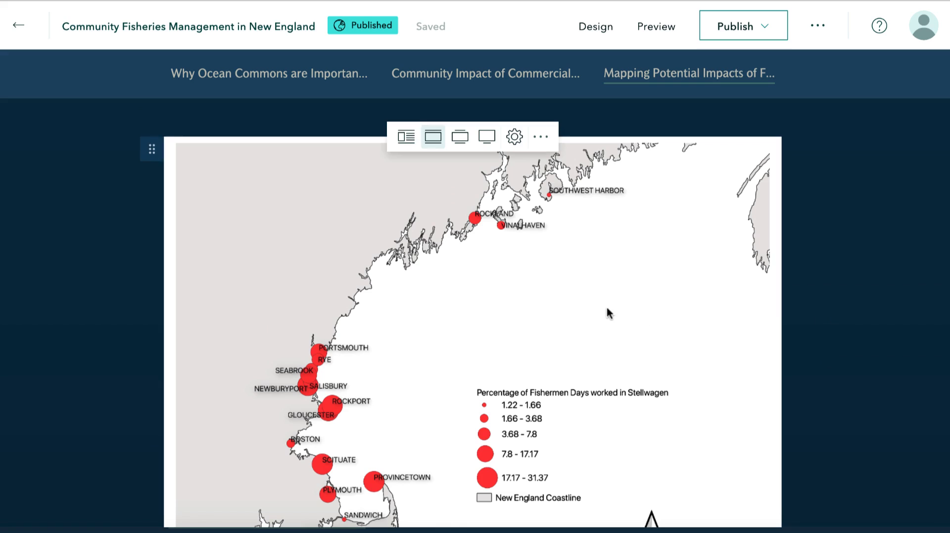
Step: Insert a Swipe block below the existing Stellwagen map image in the "Mapping Potential Impacts of Fishing Closures" section
scroll(607, 305, "down", 1)
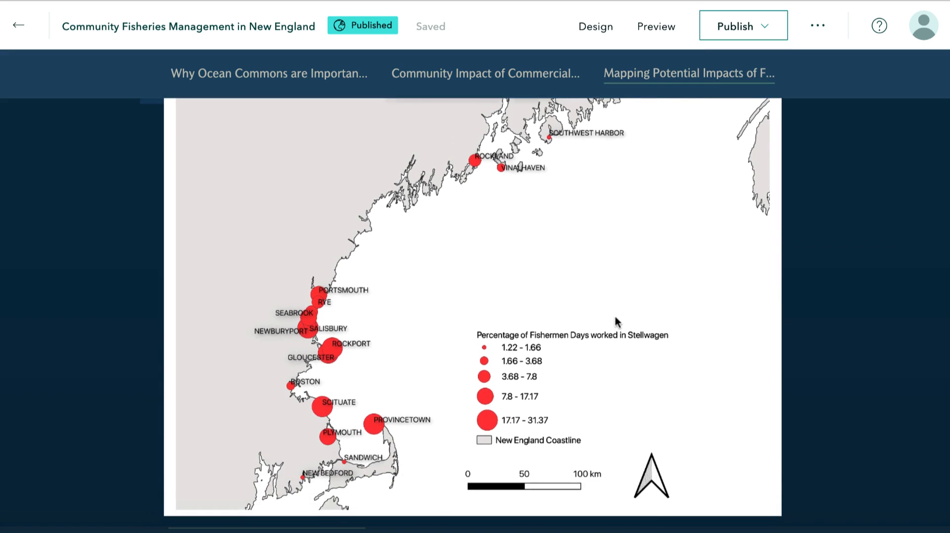
scroll(868, 311, "down", 4)
scroll(868, 311, "down", 3)
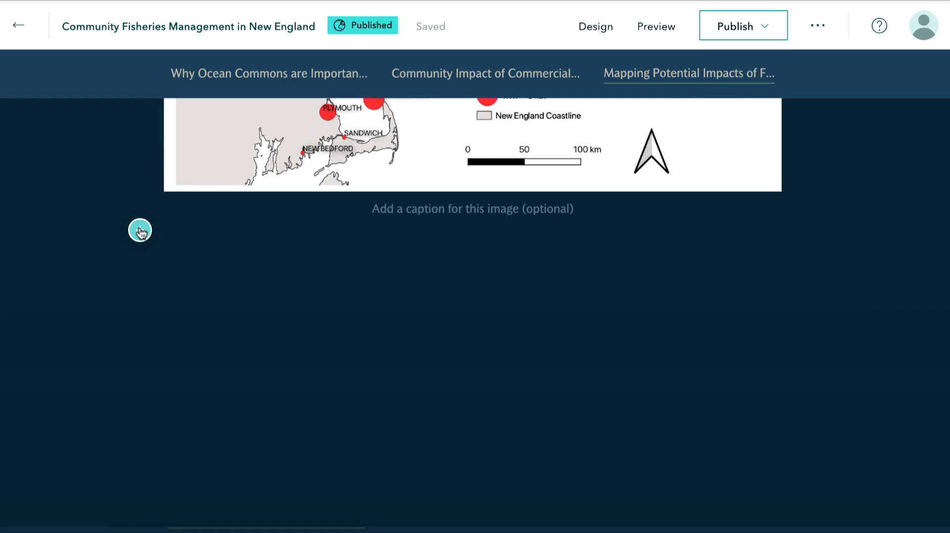
scroll(140, 227, "down", 2)
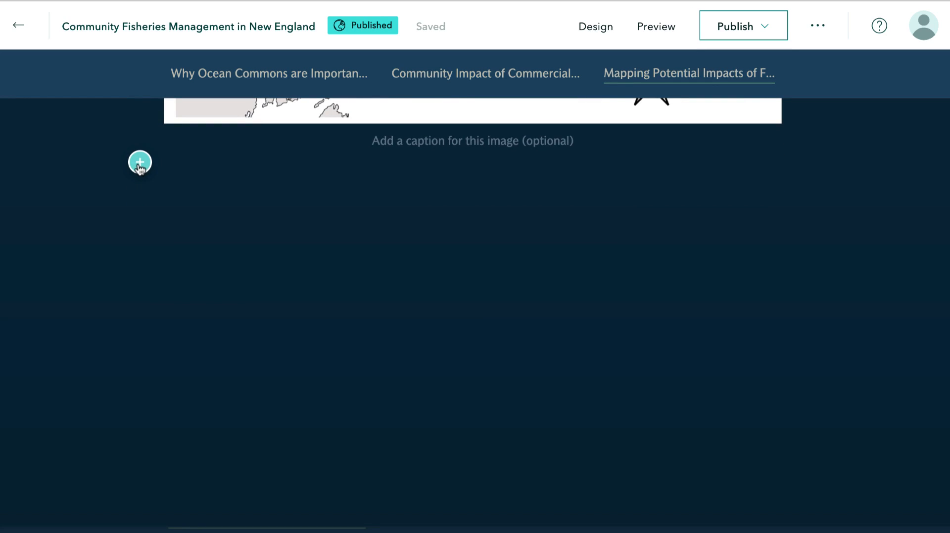
left_click(140, 162)
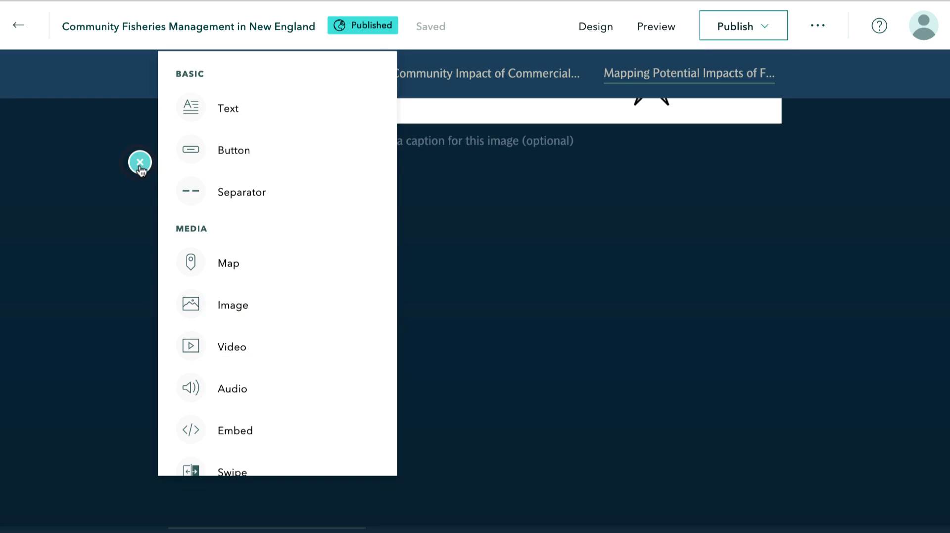
scroll(251, 232, "down", 4)
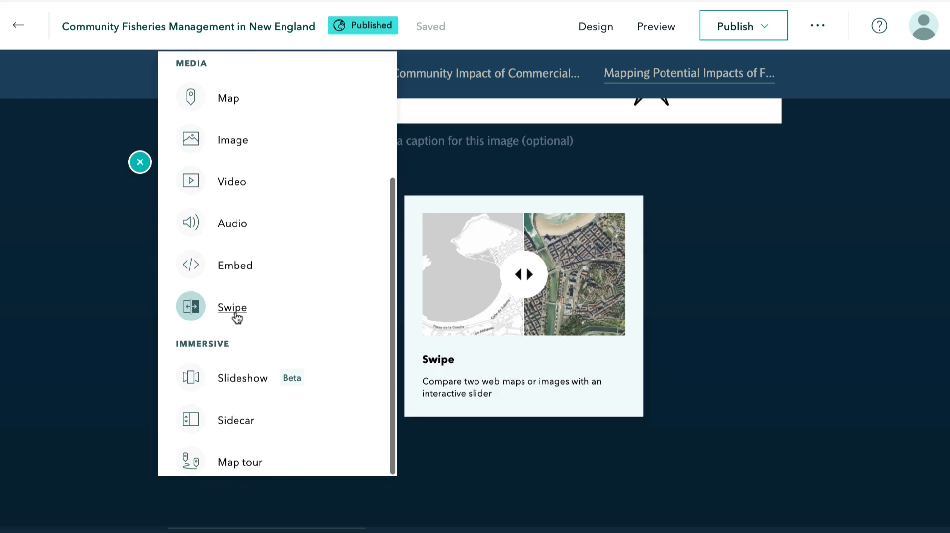
left_click(236, 310)
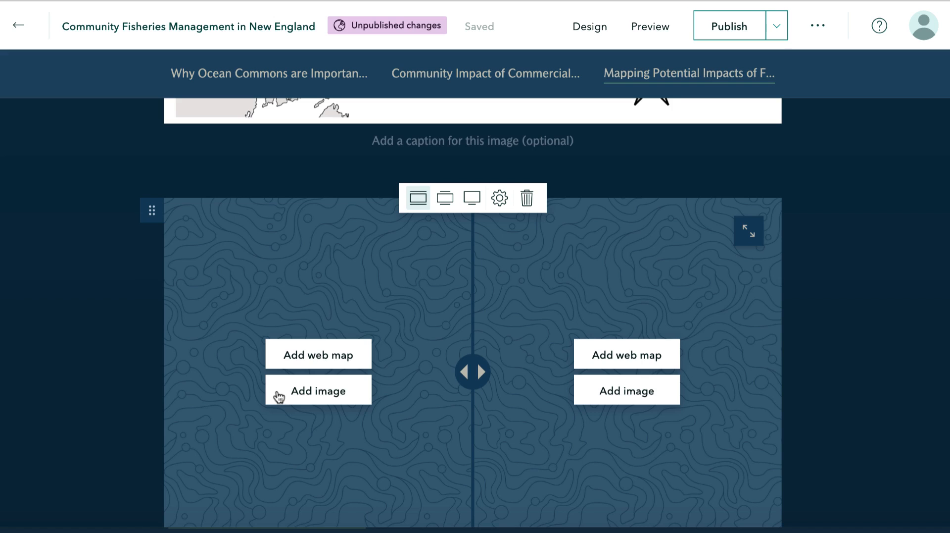
Step: Add "Total Quantity of Fish by Port.png" from the Critical GIS files folder as the swipe block's left image
left_click(279, 394)
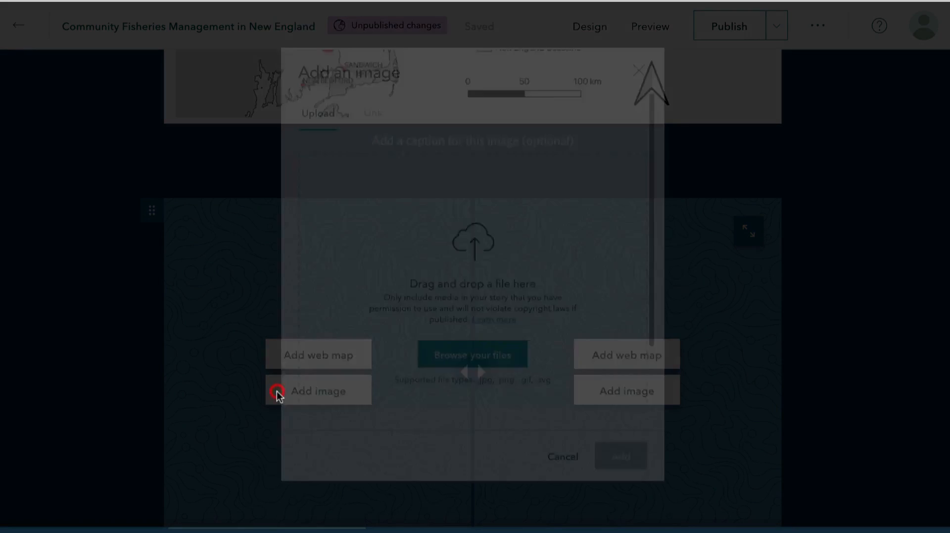
left_click(831, 524)
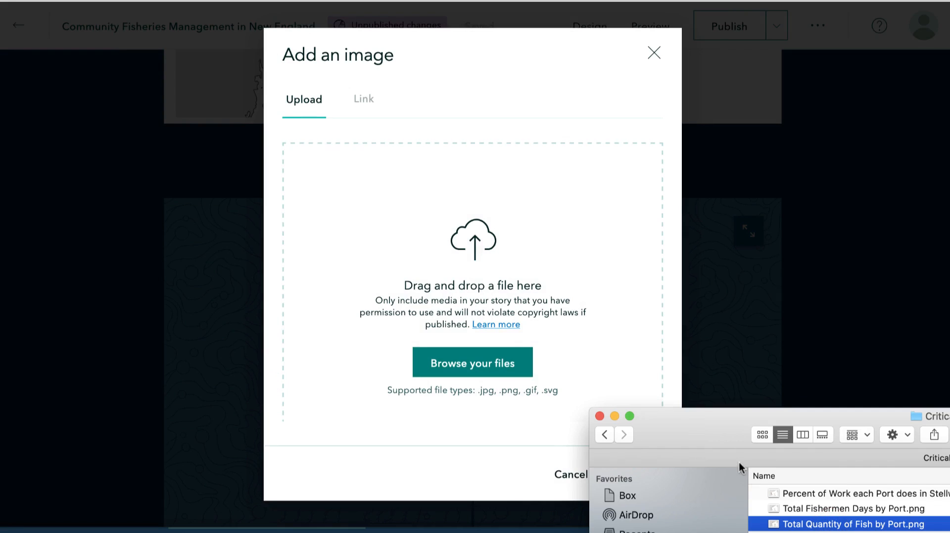
left_click_drag(811, 526, 453, 271)
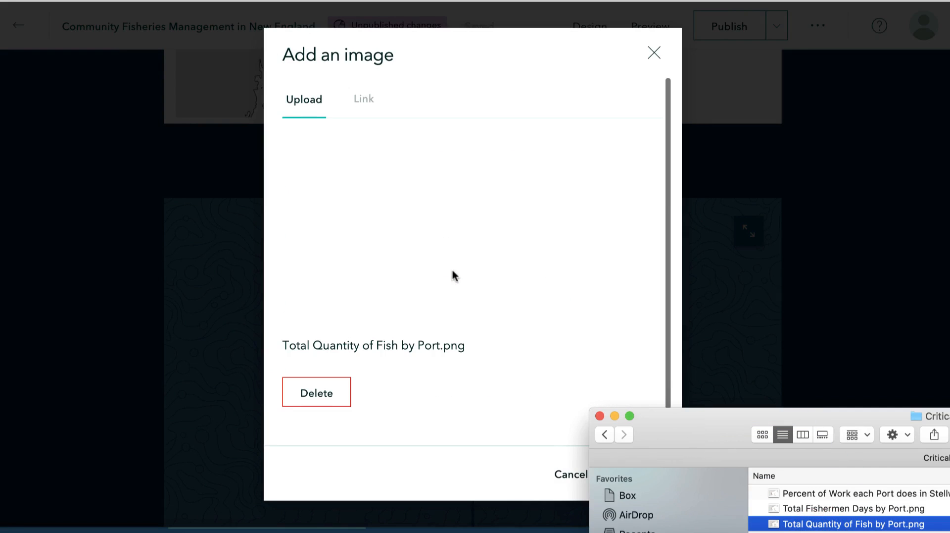
left_click(518, 393)
left_click(628, 475)
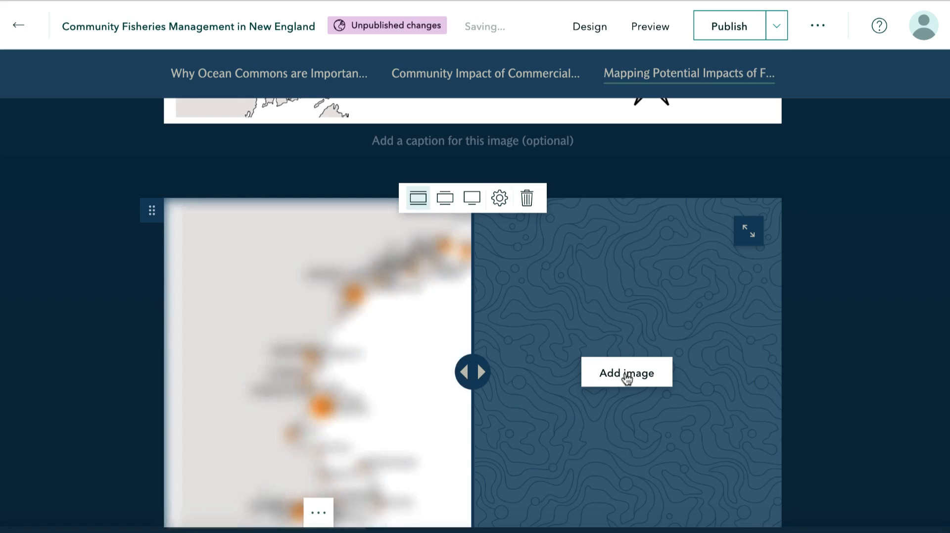
Step: Add "Total Fishermen Days by Port.png" as the swipe block's right image
left_click(626, 373)
left_click(499, 365)
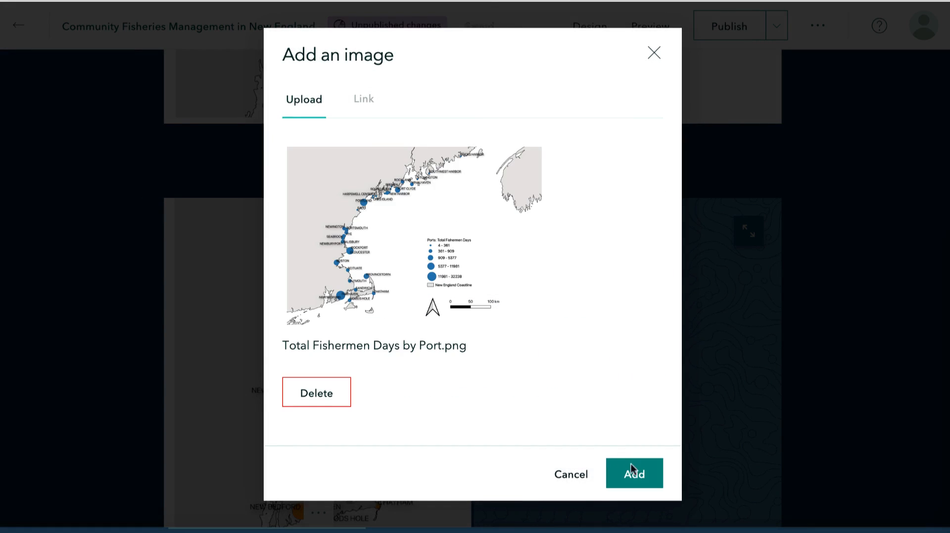
left_click(635, 474)
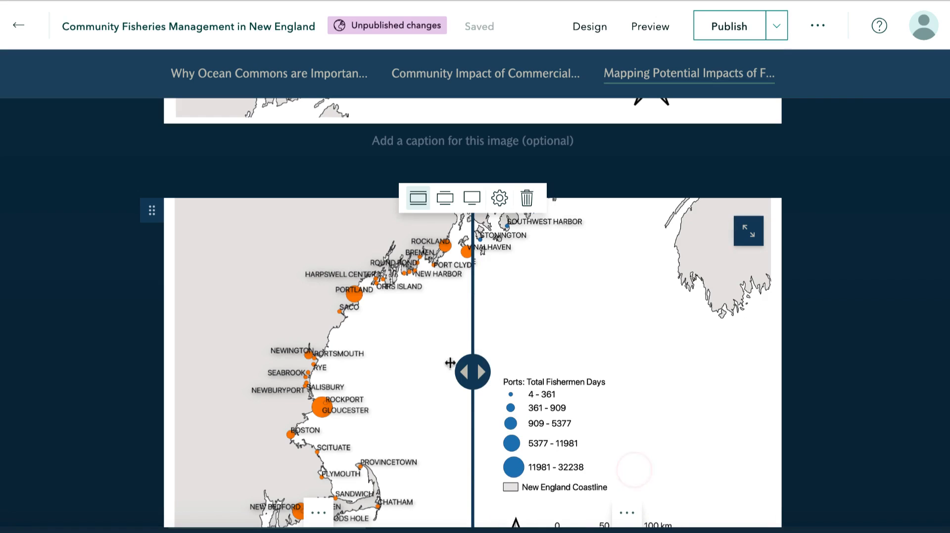
Step: Try the swipe divider between the two maps and set the block's display to Fit (do not crop)
scroll(815, 305, "down", 2)
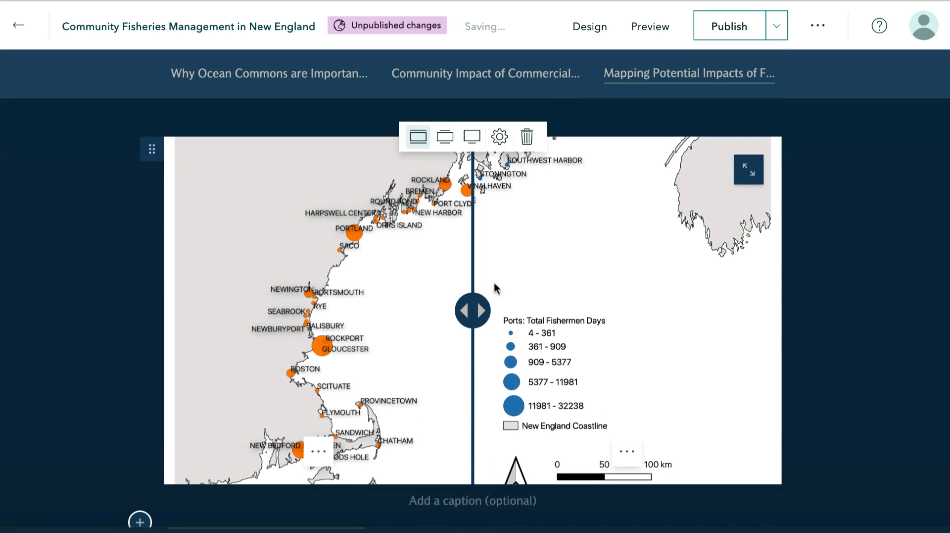
left_click_drag(464, 314, 492, 310)
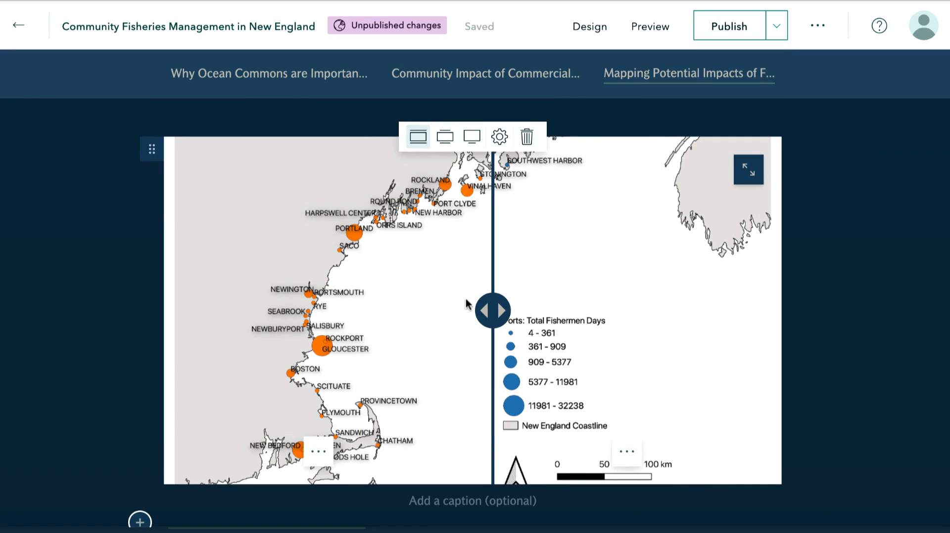
left_click(500, 138)
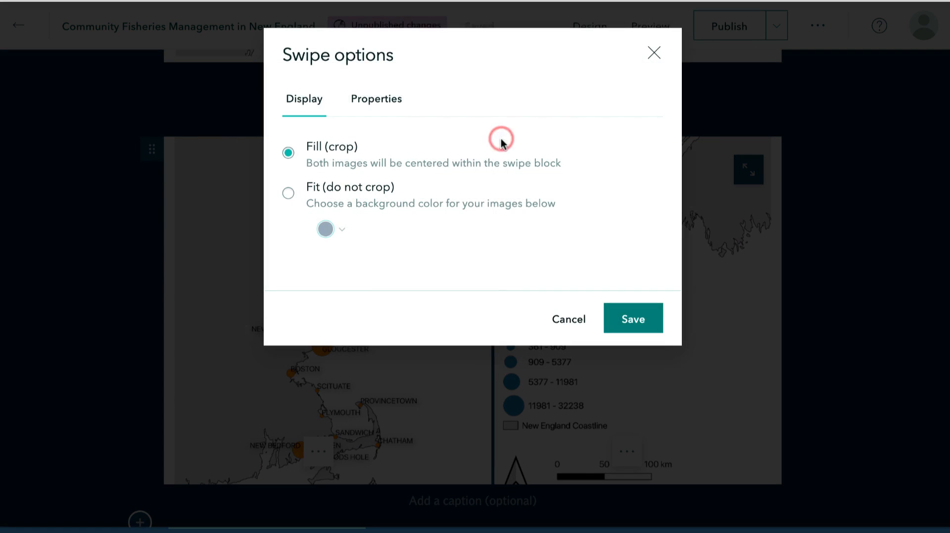
left_click(289, 193)
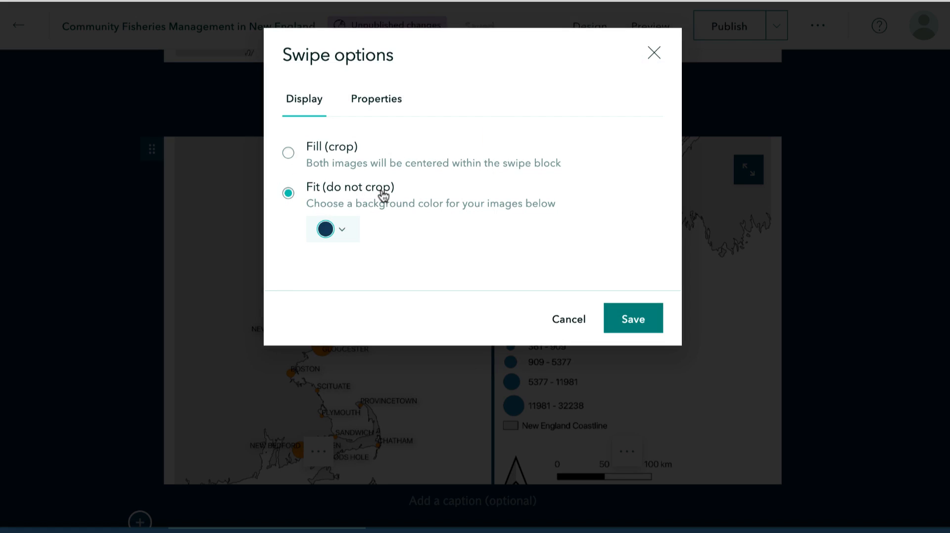
left_click(633, 319)
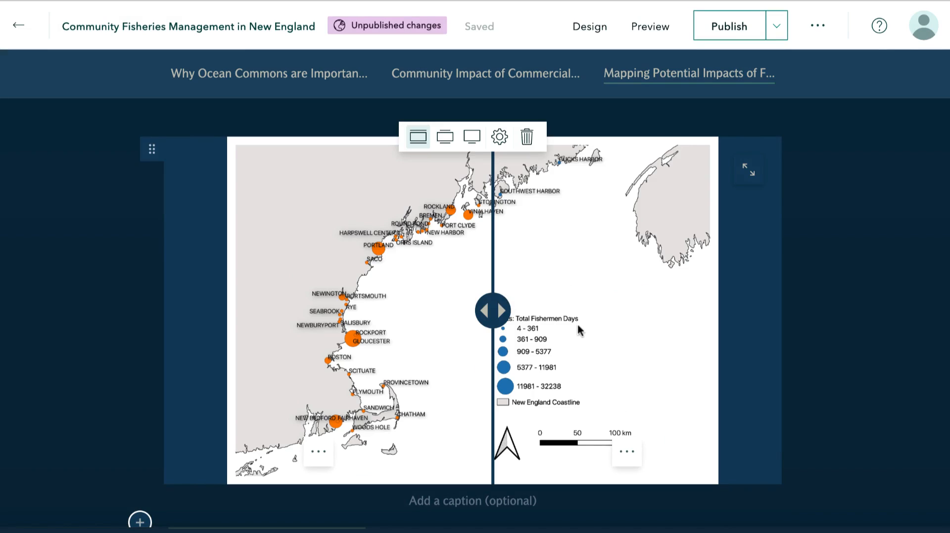
Step: Enlarge the swipe block to the next wider display size and shift its divider slightly left
left_click(445, 137)
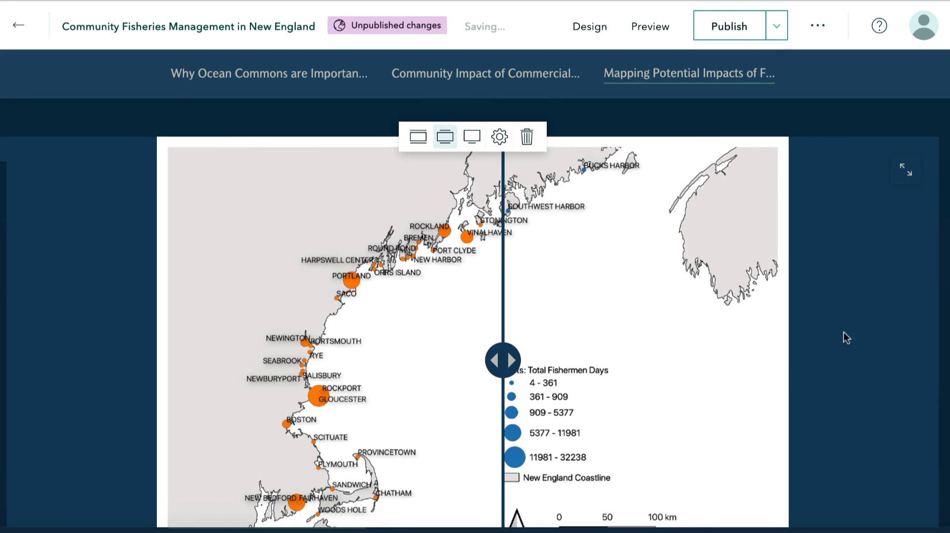
mouse_move(504, 321)
left_mouse_down()
mouse_move(333, 319)
mouse_move(685, 324)
mouse_move(401, 319)
mouse_move(281, 332)
mouse_move(556, 320)
mouse_move(492, 309)
left_mouse_up()
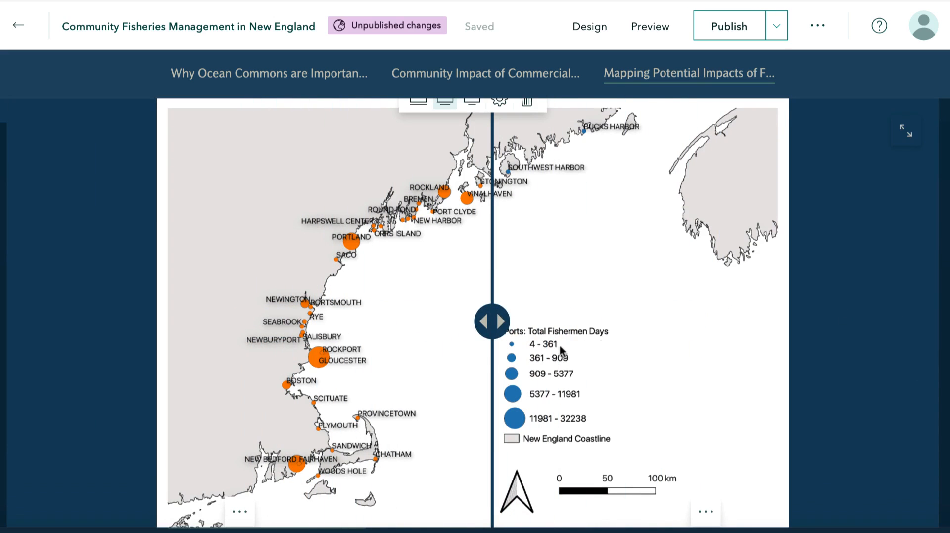
scroll(789, 307, "up", 1)
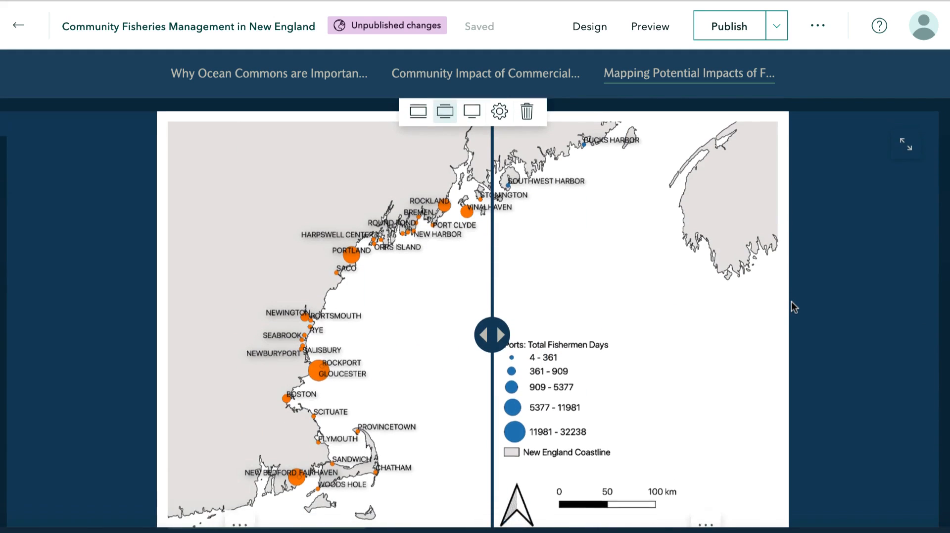
Step: Add the image "Percent of Work each Port does in Stellwagen.png" below the swipe block and enlarge it to the next wider display size
scroll(791, 301, "down", 5)
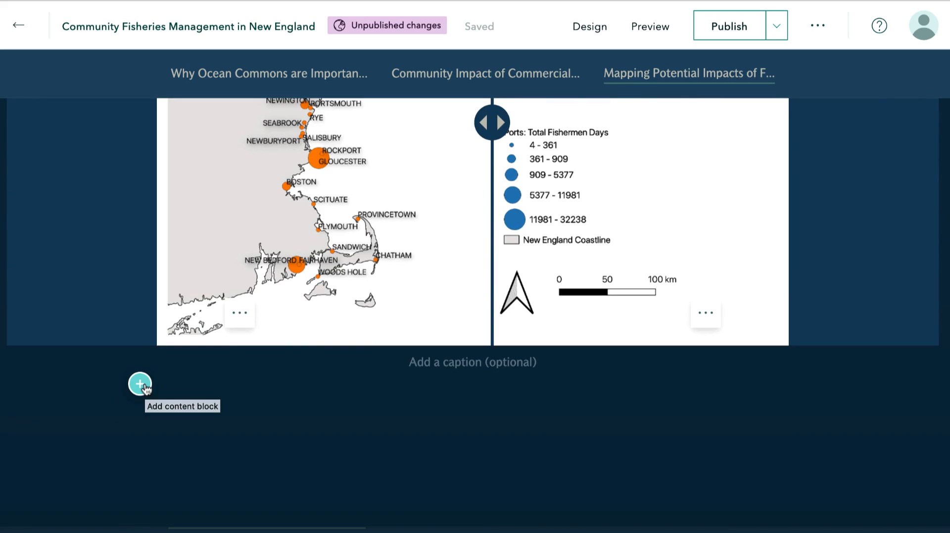
left_click(140, 385)
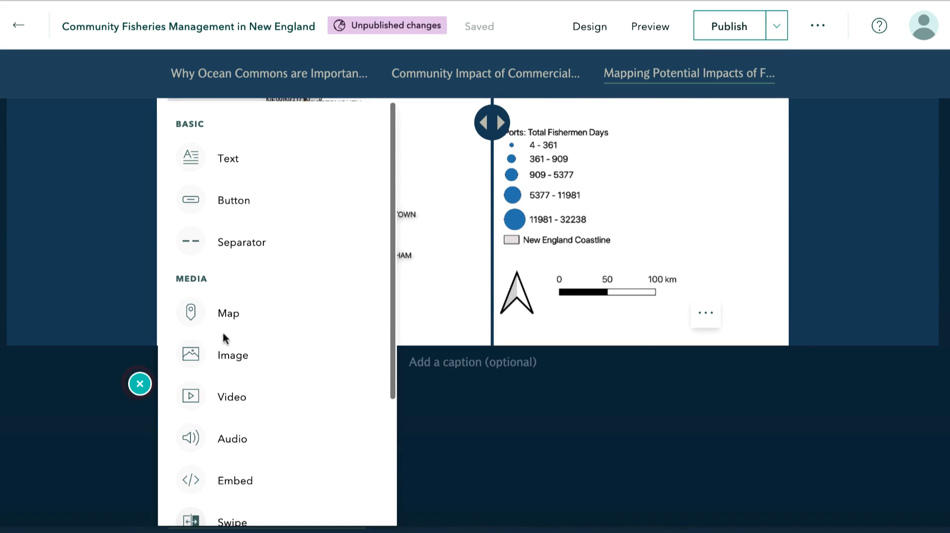
left_click(239, 356)
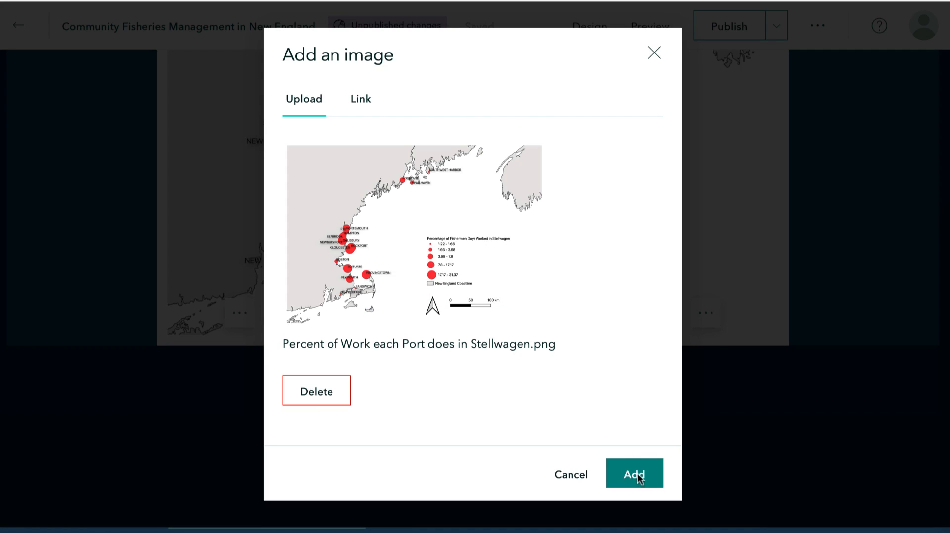
left_click(635, 473)
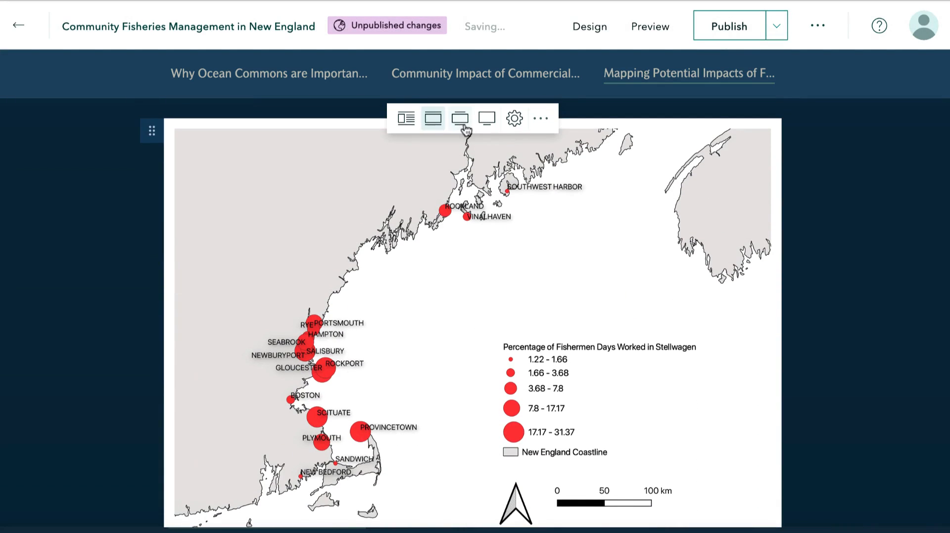
left_click(461, 121)
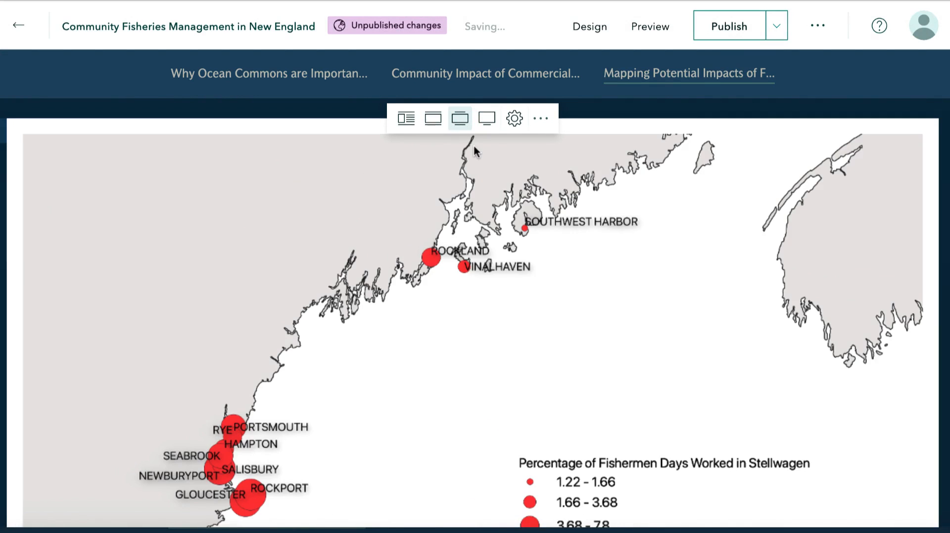
scroll(474, 144, "down", 8)
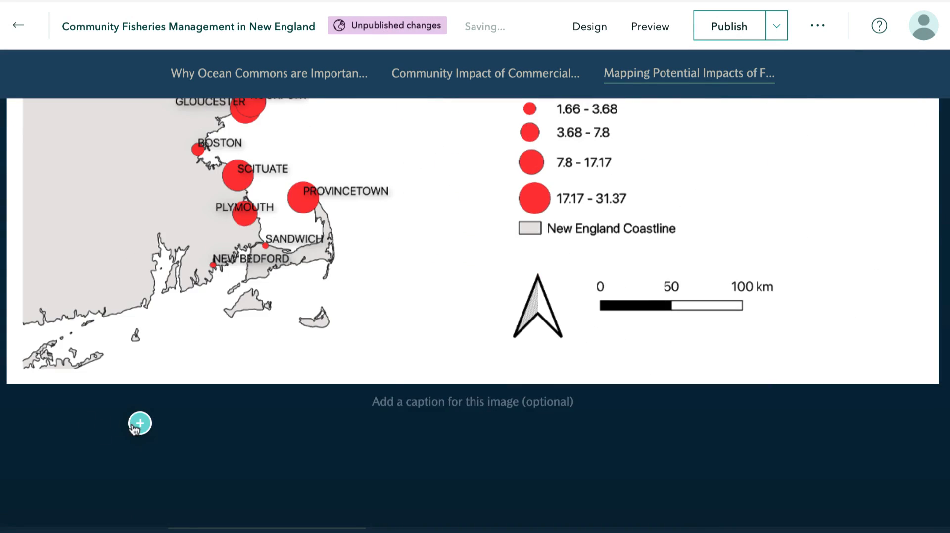
left_click(140, 422)
mouse_move(249, 324)
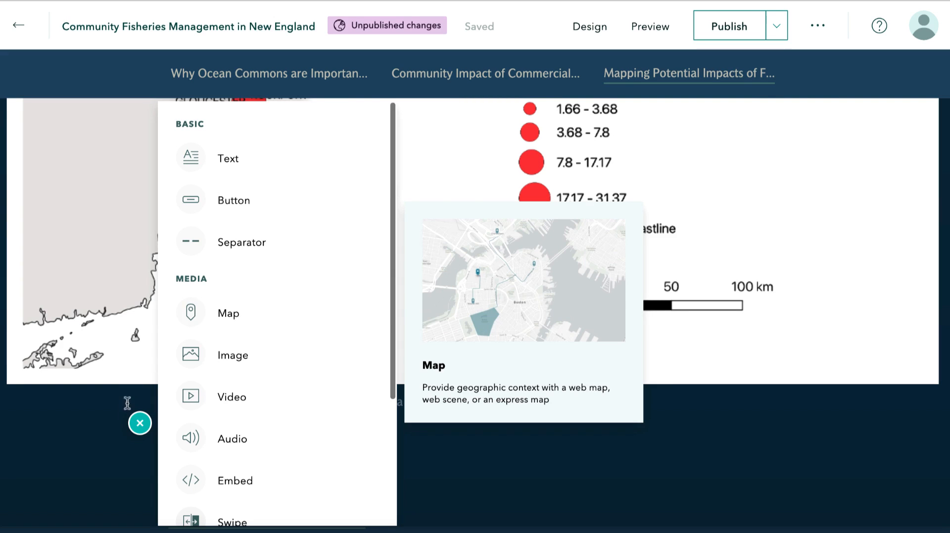
left_click(102, 422)
Step: Review the added maps and the writing instructions for the "Mapping Potential Impacts of Fishing Closures" section, swiping the divider farther left
scroll(94, 411, "up", 8)
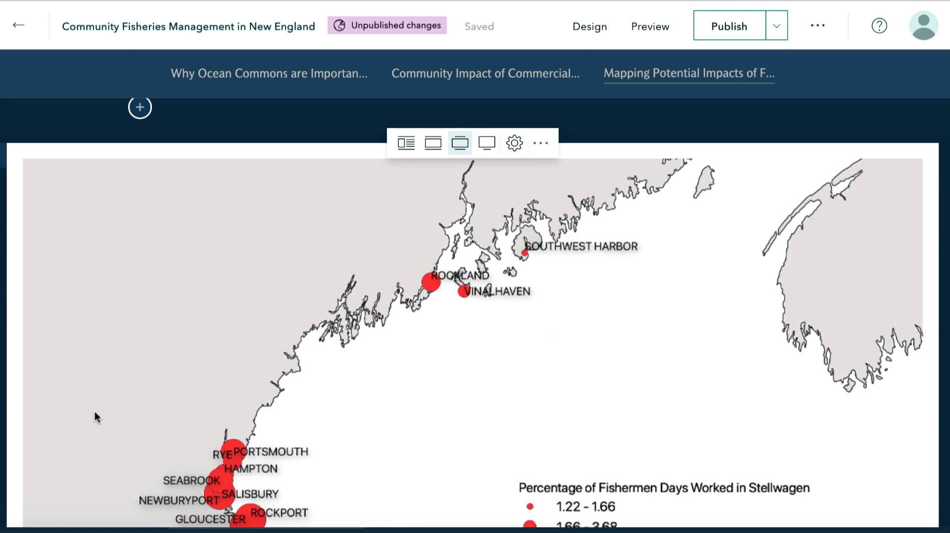
scroll(112, 416, "up", 10)
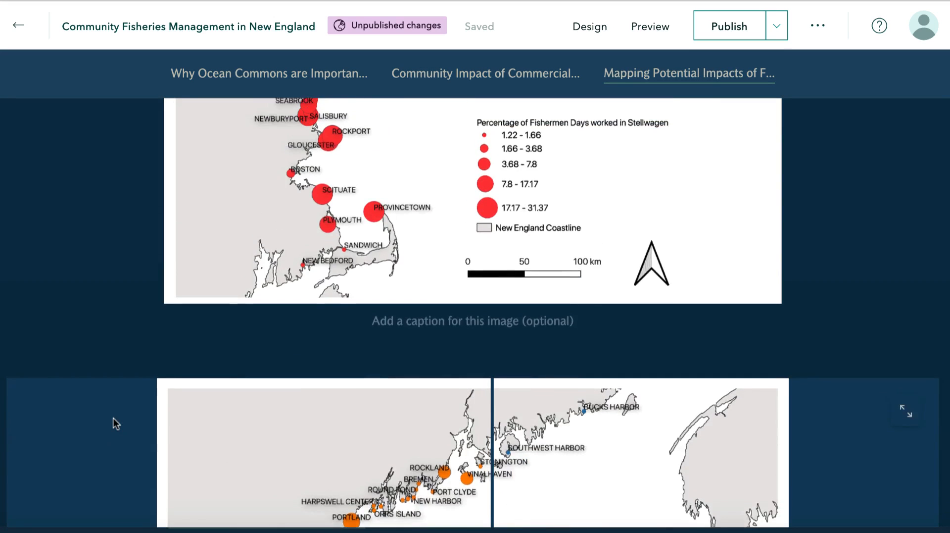
scroll(113, 418, "down", 6)
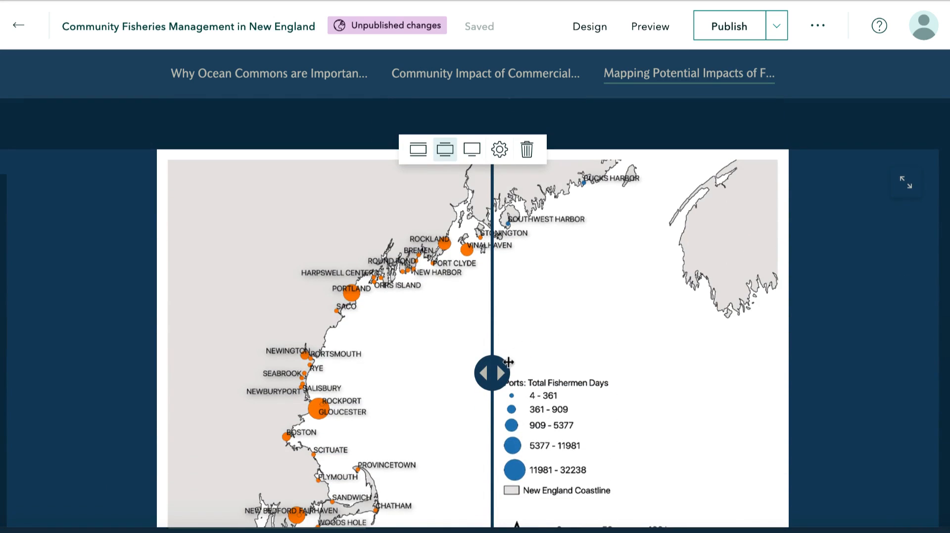
left_click_drag(492, 372, 436, 371)
scroll(98, 378, "down", 6)
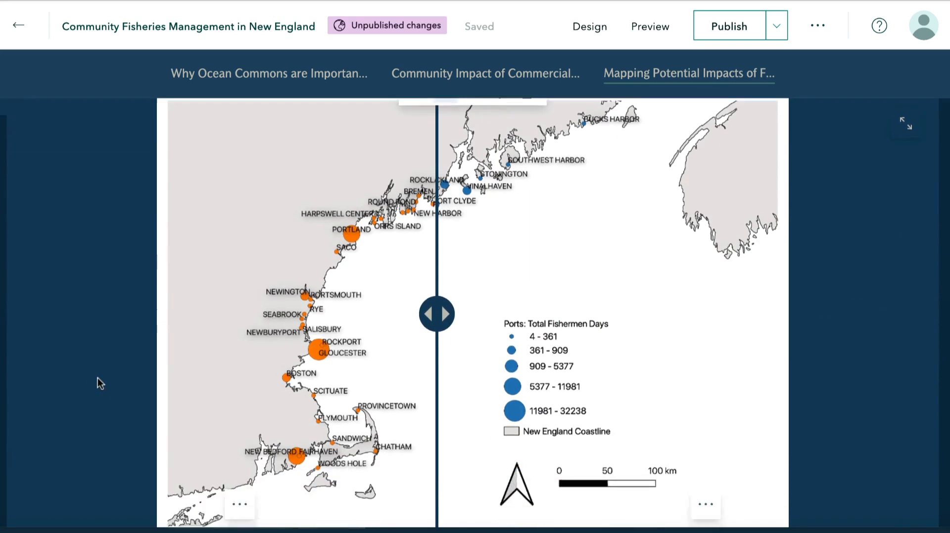
scroll(97, 377, "down", 2)
scroll(97, 377, "up", 6)
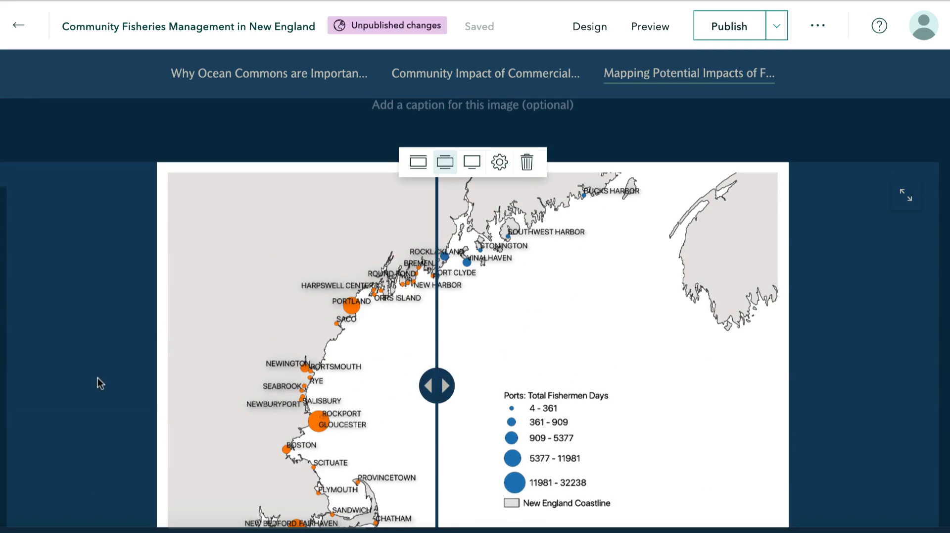
scroll(97, 377, "up", 10)
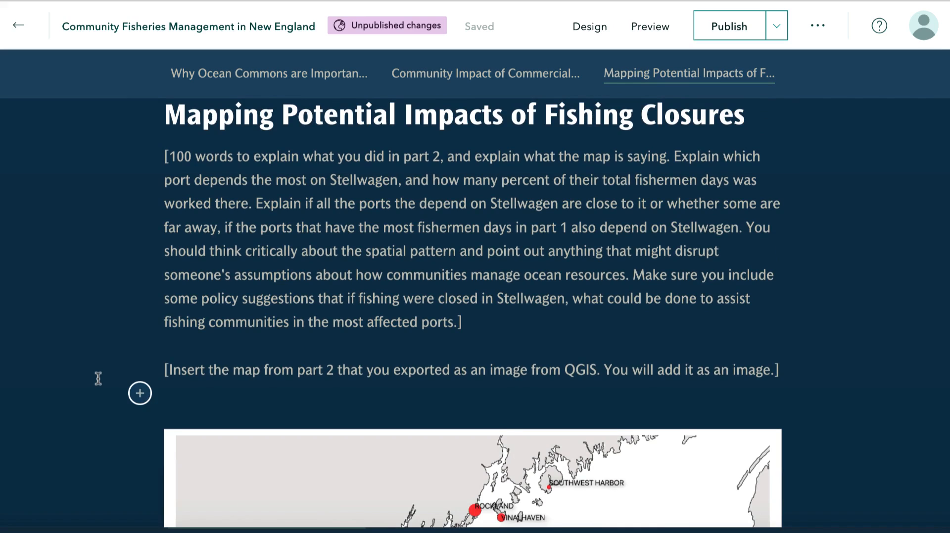
scroll(98, 377, "down", 10)
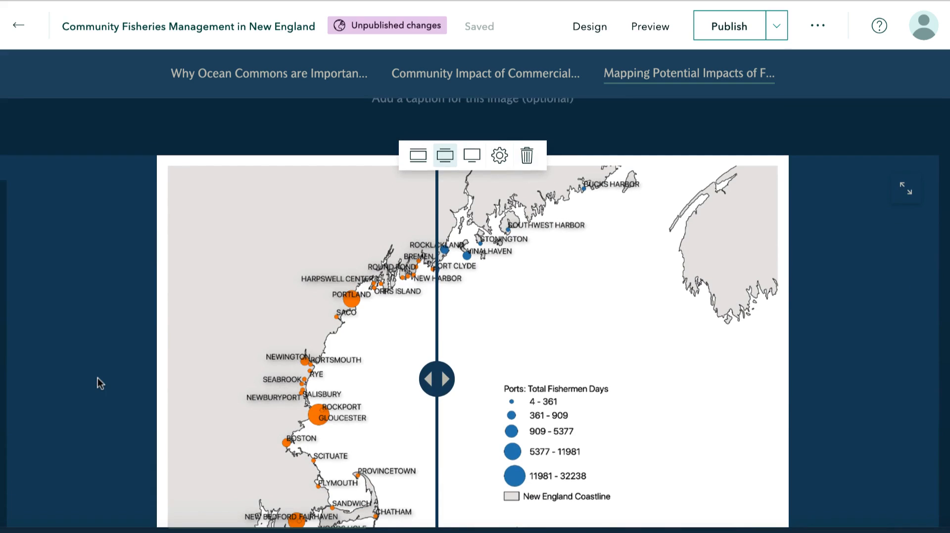
scroll(97, 378, "up", 3)
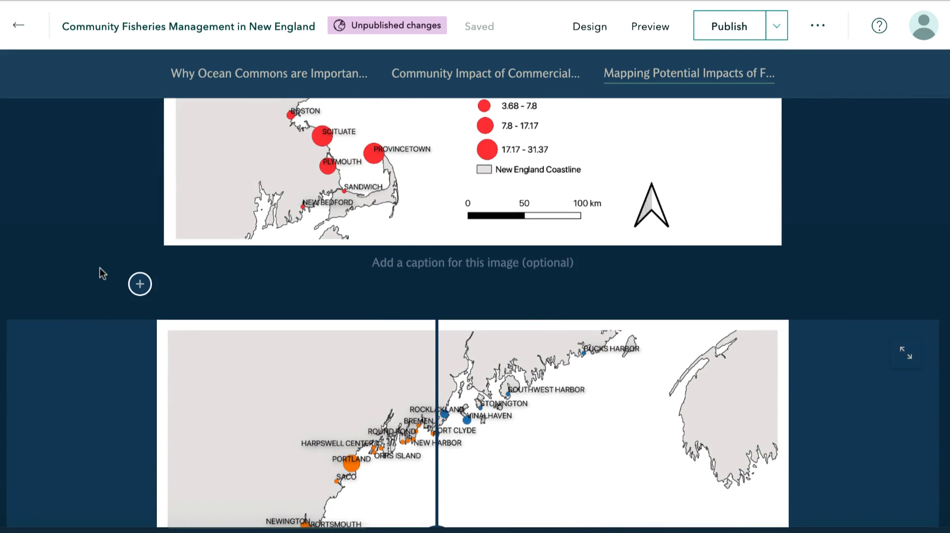
scroll(100, 267, "up", 10)
scroll(99, 267, "up", 1)
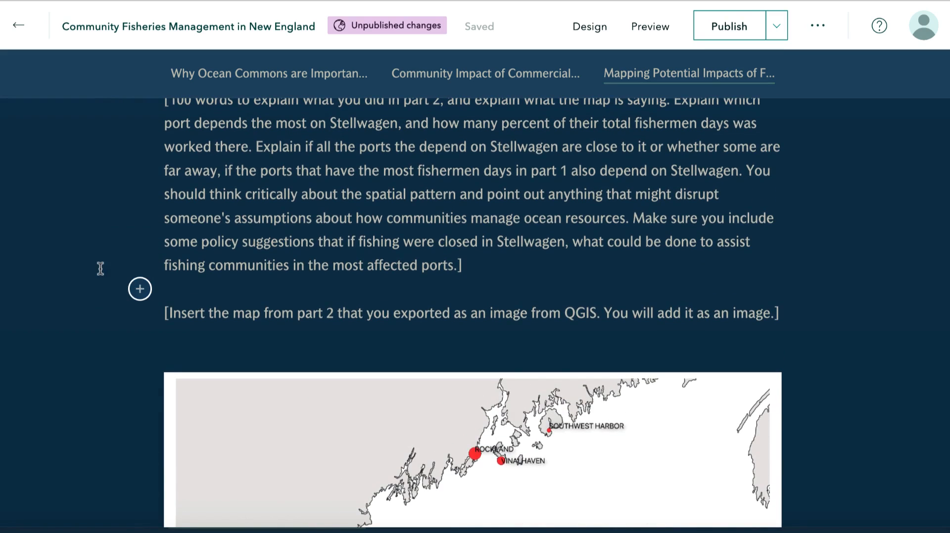